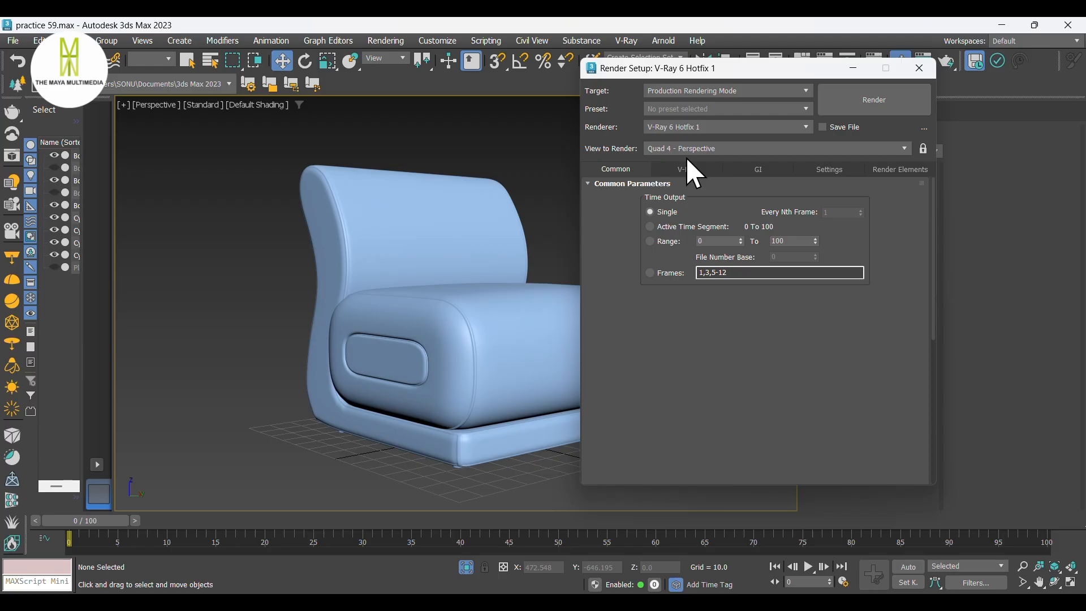
# Step: Change the V-Ray image sampler type in the render settings
pyautogui.click(688, 168)
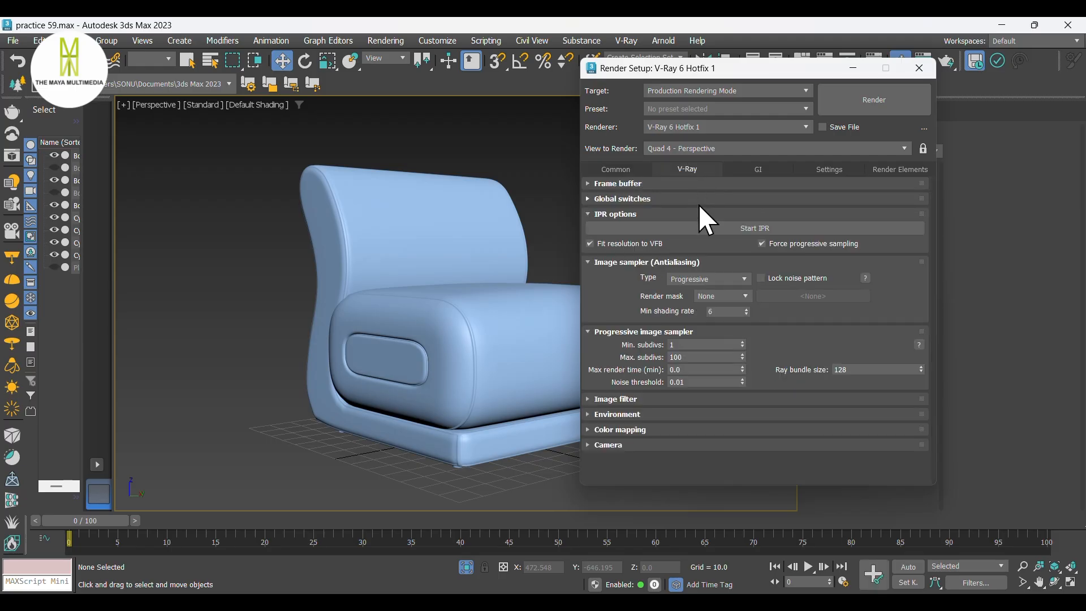
pyautogui.click(715, 276)
pyautogui.click(712, 291)
# Step: Set the primary global illumination engine to Irradiance map and its preset to Very low
pyautogui.click(755, 170)
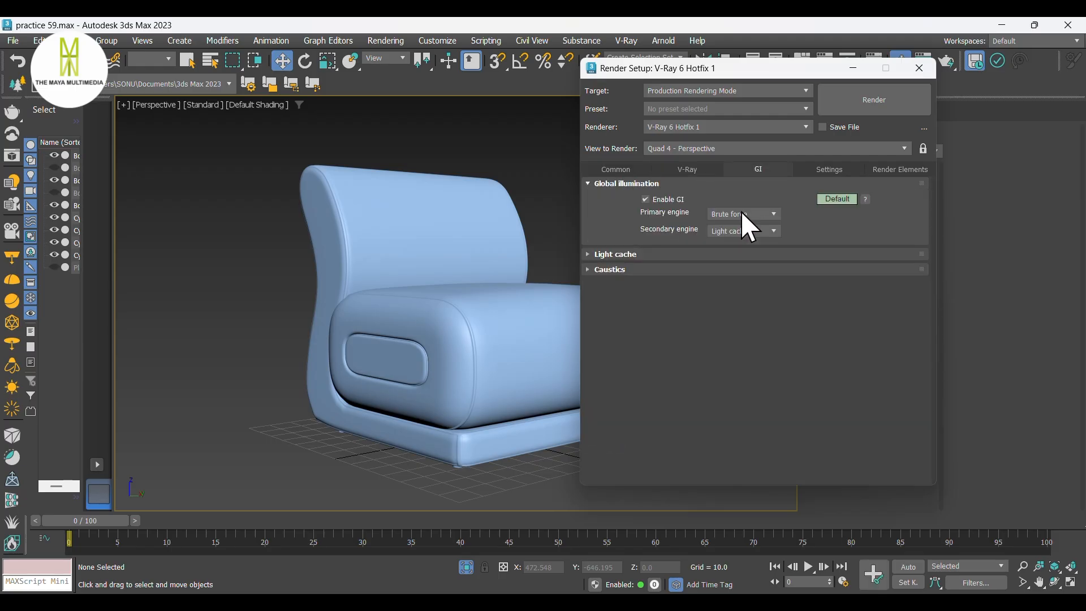
pyautogui.click(729, 226)
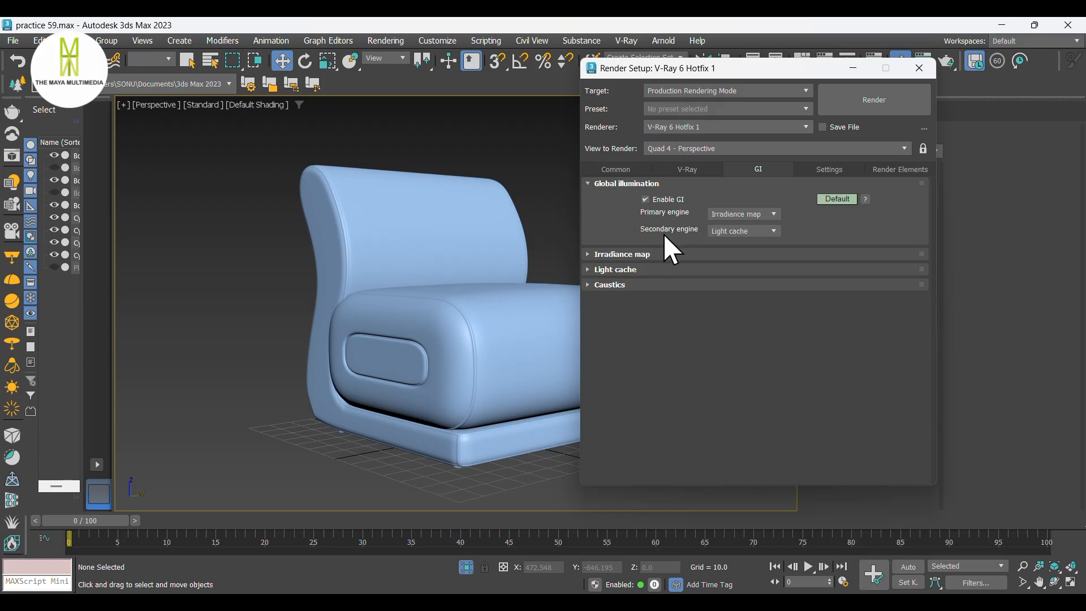
pyautogui.click(626, 255)
pyautogui.click(731, 271)
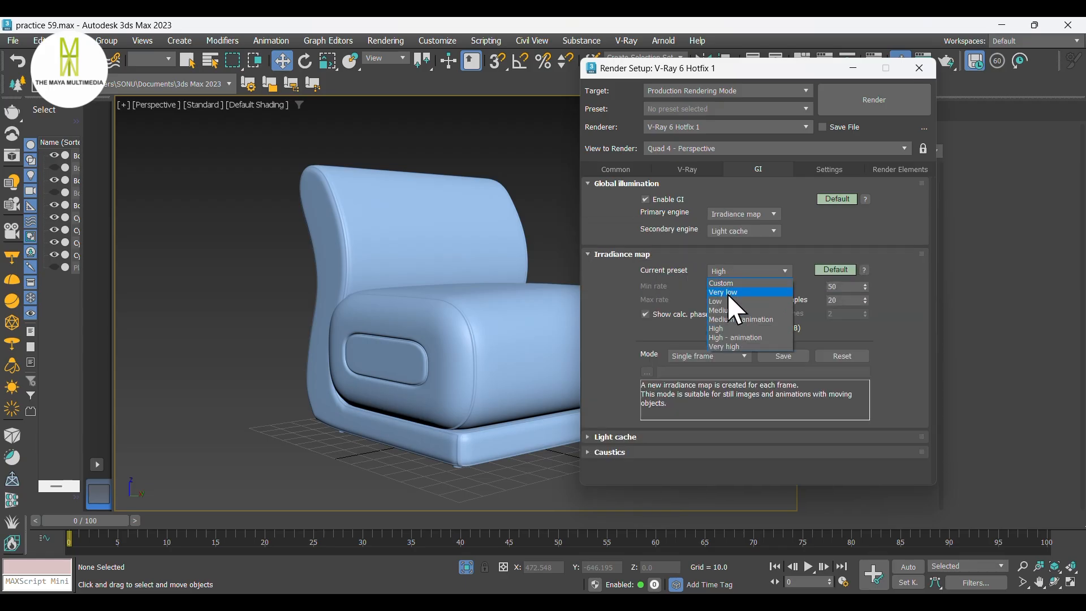
pyautogui.click(725, 292)
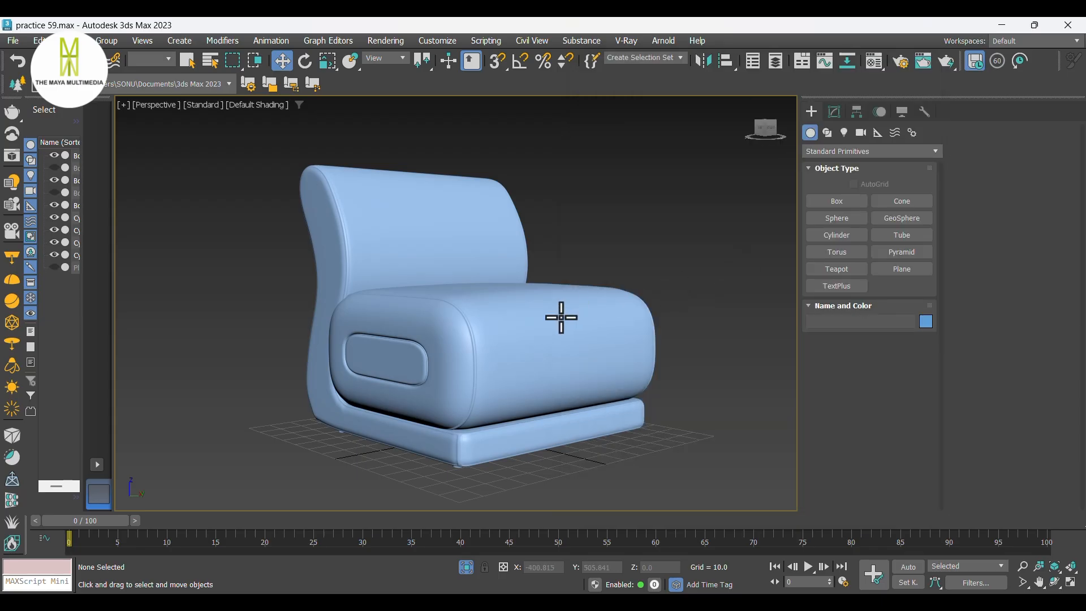
# Step: Select the chair's seat cushion and change the first sample material in the Material Editor to VRayMtl
pyautogui.click(517, 320)
pyautogui.keyDown('alt'); pyautogui.moveTo(655, 339); pyautogui.dragTo(675, 315, button='middle'); pyautogui.keyUp('alt')
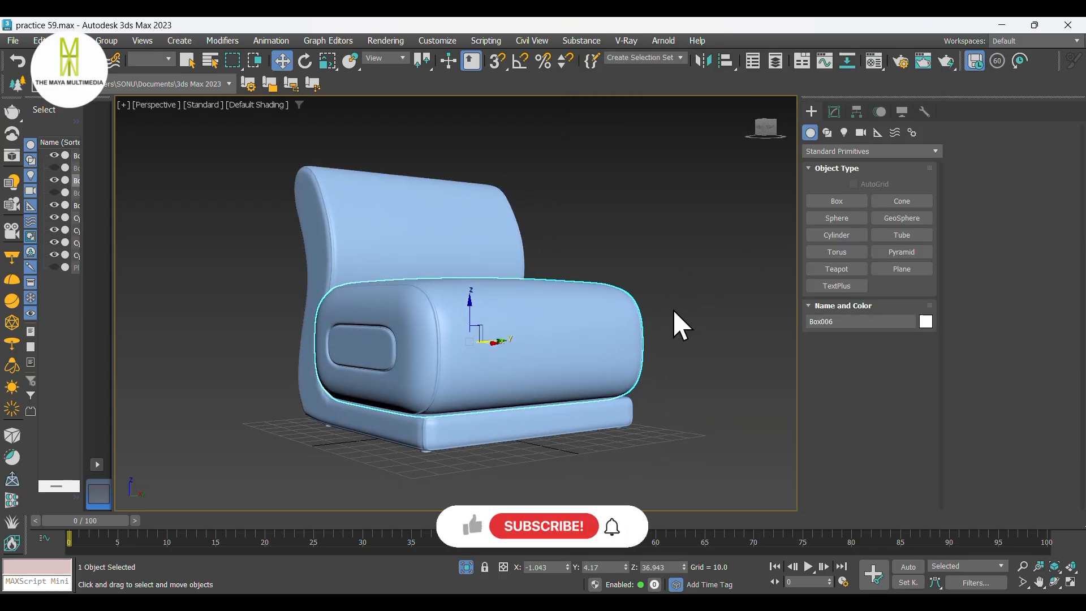
pyautogui.press('m')
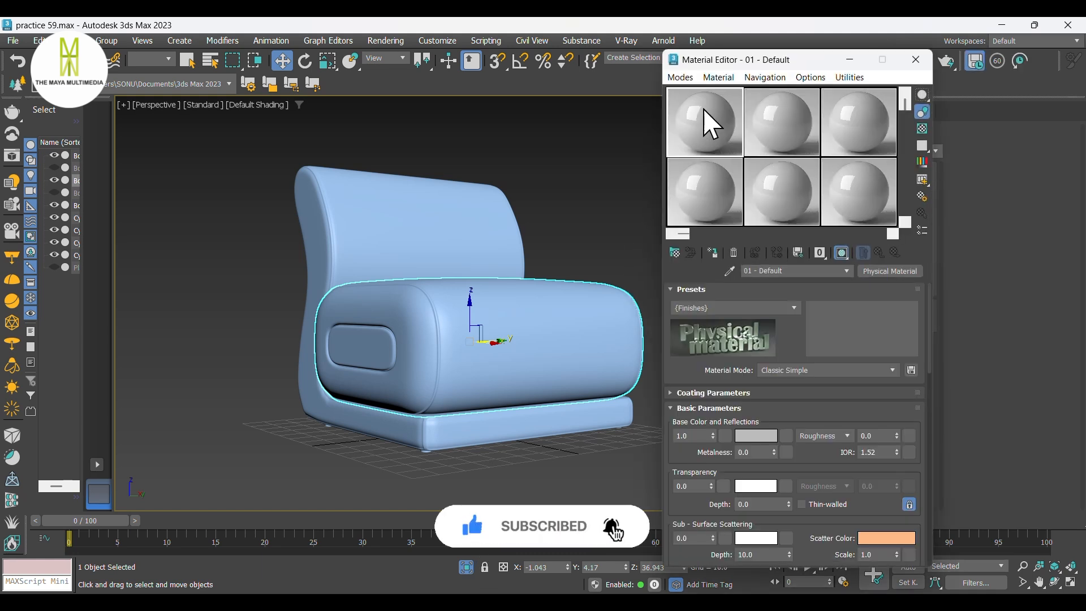
pyautogui.click(870, 272)
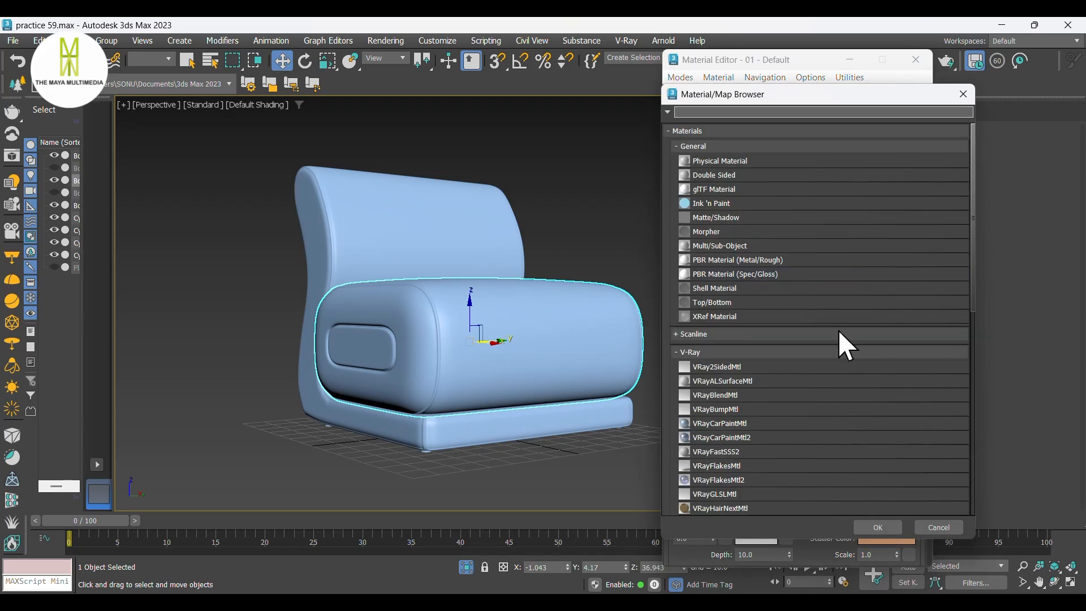
pyautogui.scroll(-5, 815, 357)
pyautogui.click(743, 443)
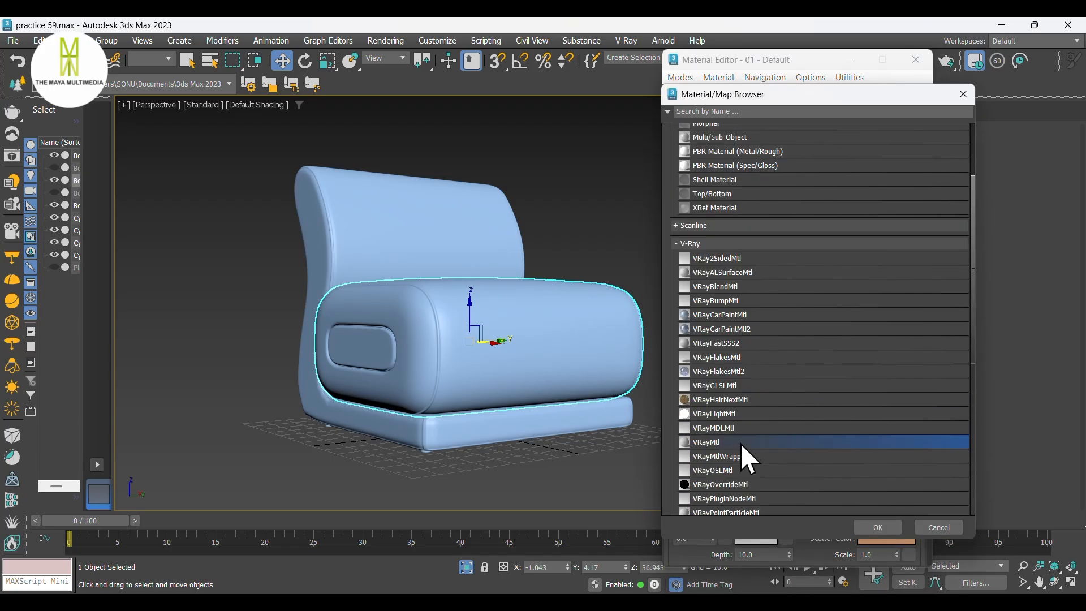
pyautogui.click(877, 527)
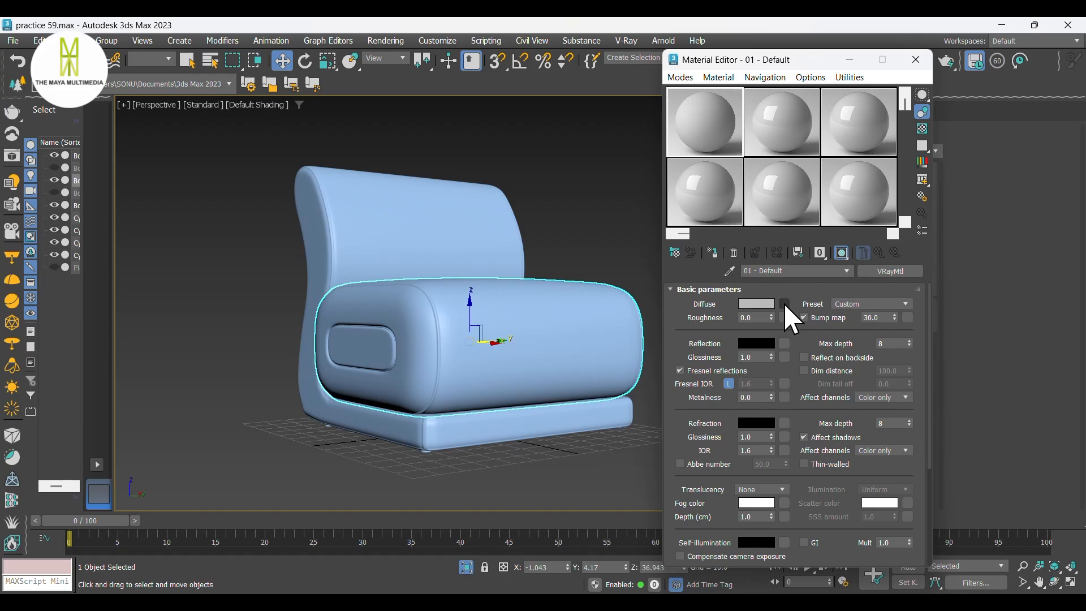
# Step: Set the material's diffuse color to dark red with RGB 27, 0, 0
pyautogui.click(770, 305)
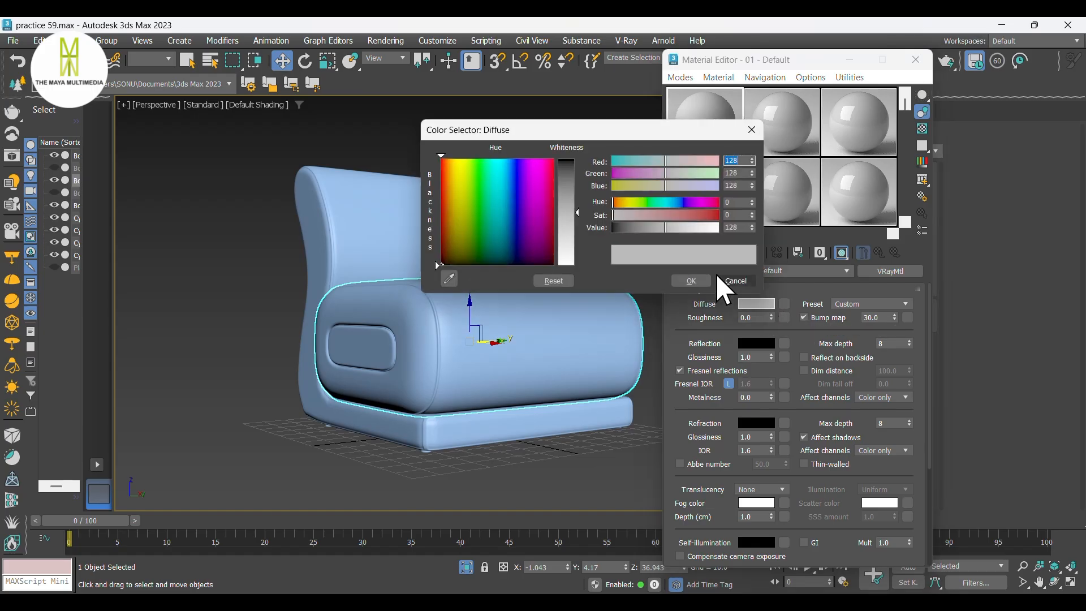
pyautogui.moveTo(534, 132); pyautogui.dragTo(614, 127)
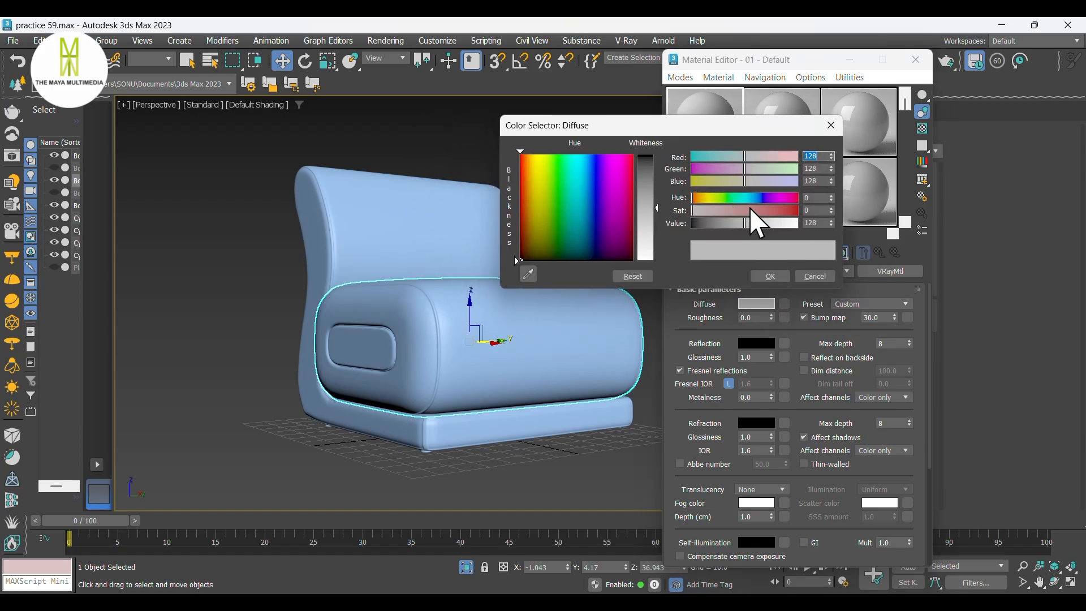
pyautogui.moveTo(753, 210); pyautogui.dragTo(707, 229)
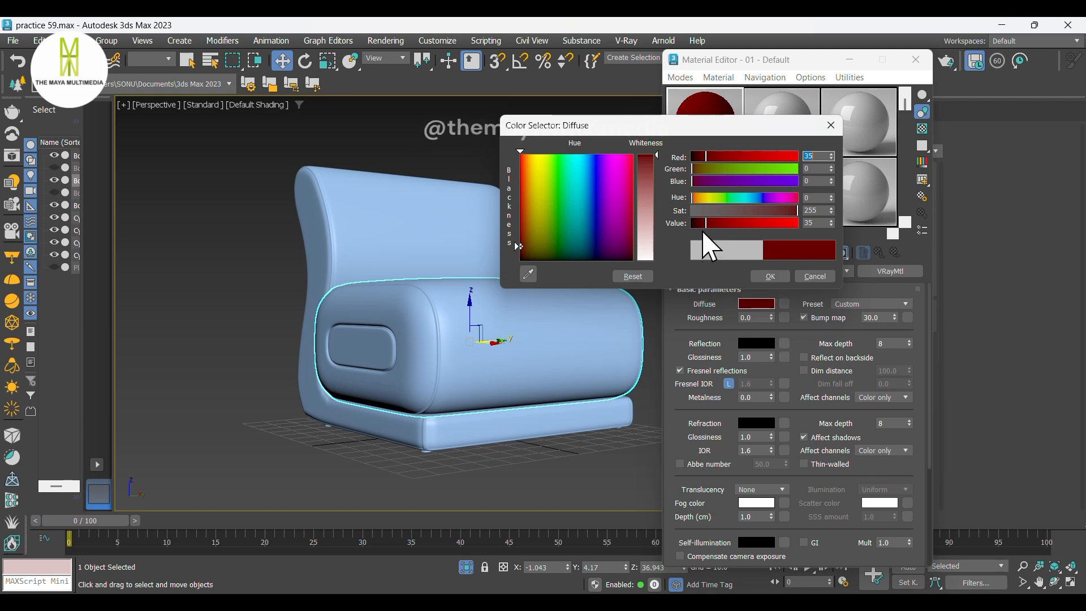
pyautogui.moveTo(707, 229); pyautogui.dragTo(703, 229)
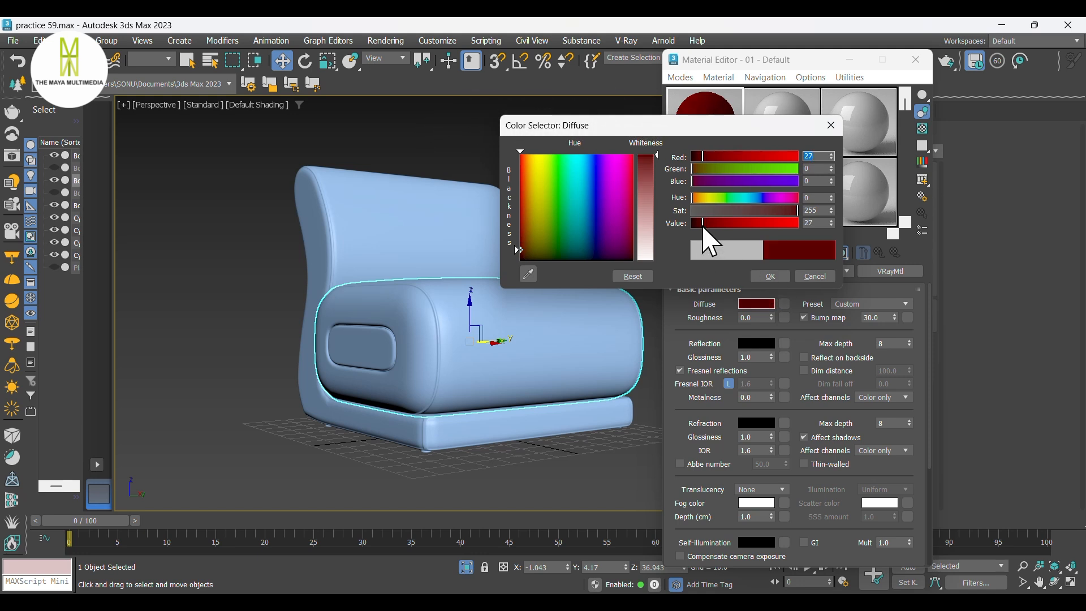
pyautogui.click(773, 277)
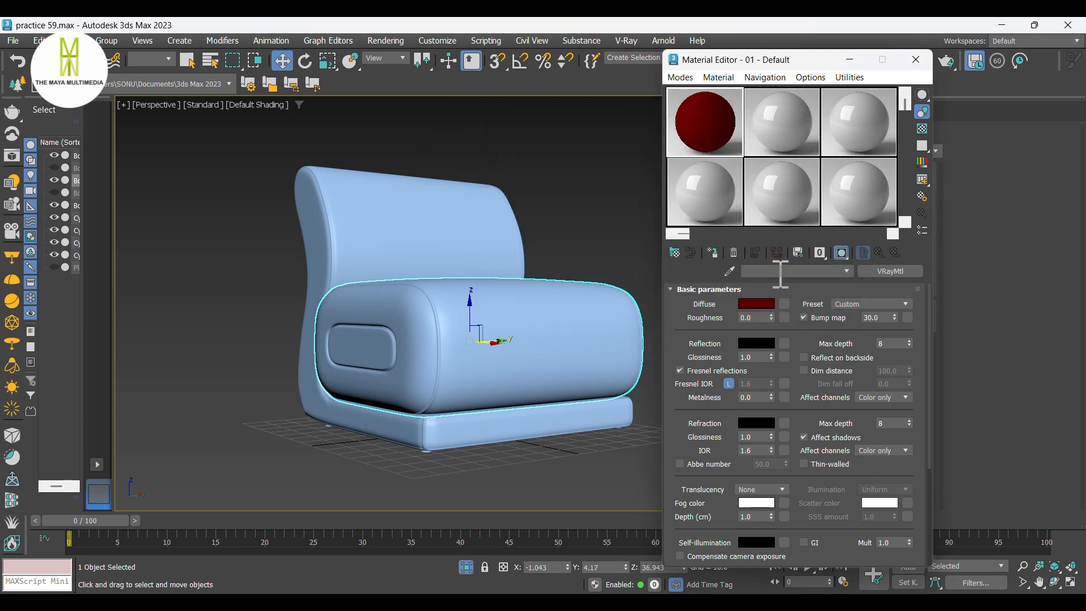
# Step: Set the reflection color to pure white (255) and open an enlarged preview of the material beside the editor
pyautogui.click(753, 341)
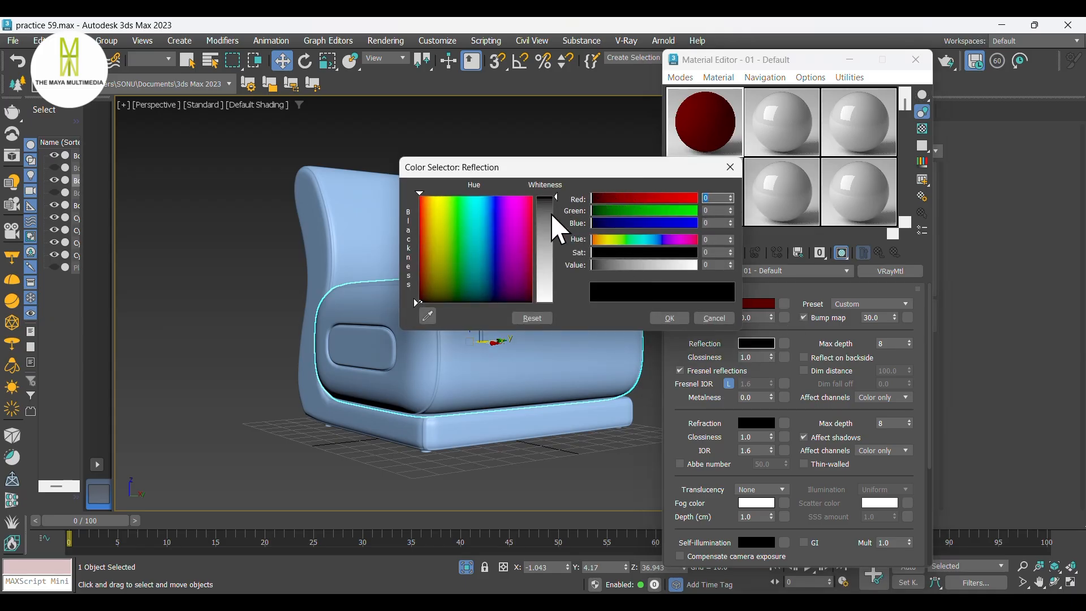
pyautogui.moveTo(551, 214); pyautogui.dragTo(557, 304)
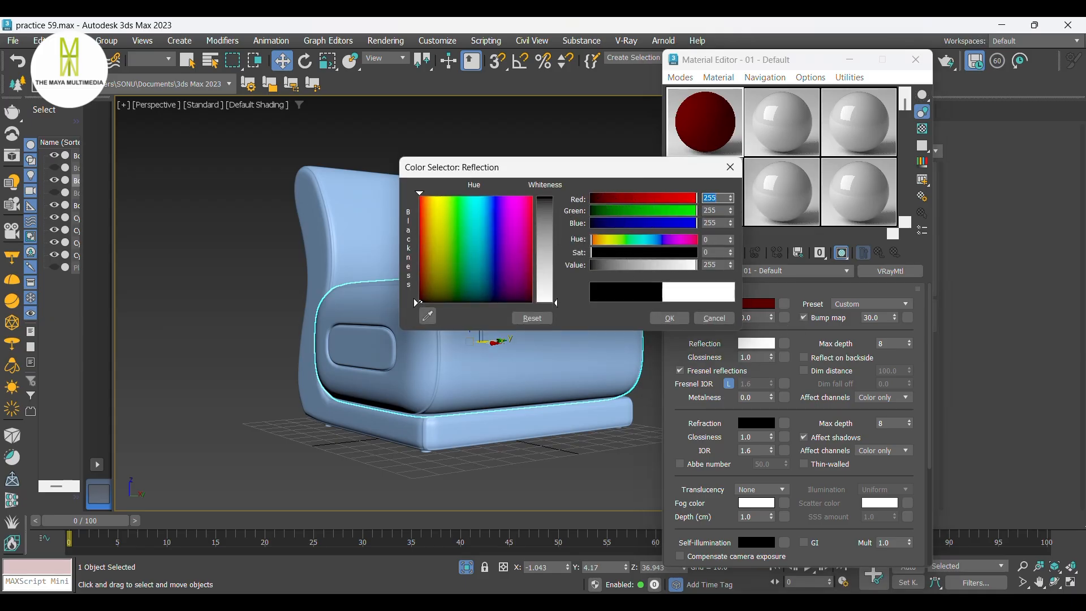
pyautogui.click(668, 318)
pyautogui.doubleClick(708, 138)
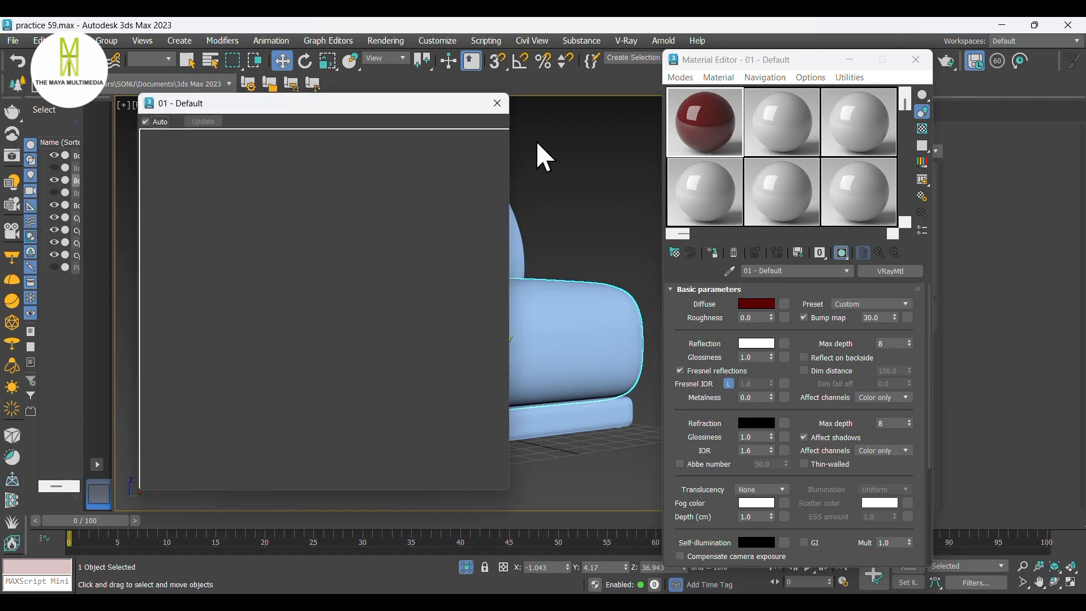
pyautogui.moveTo(338, 106); pyautogui.dragTo(333, 95)
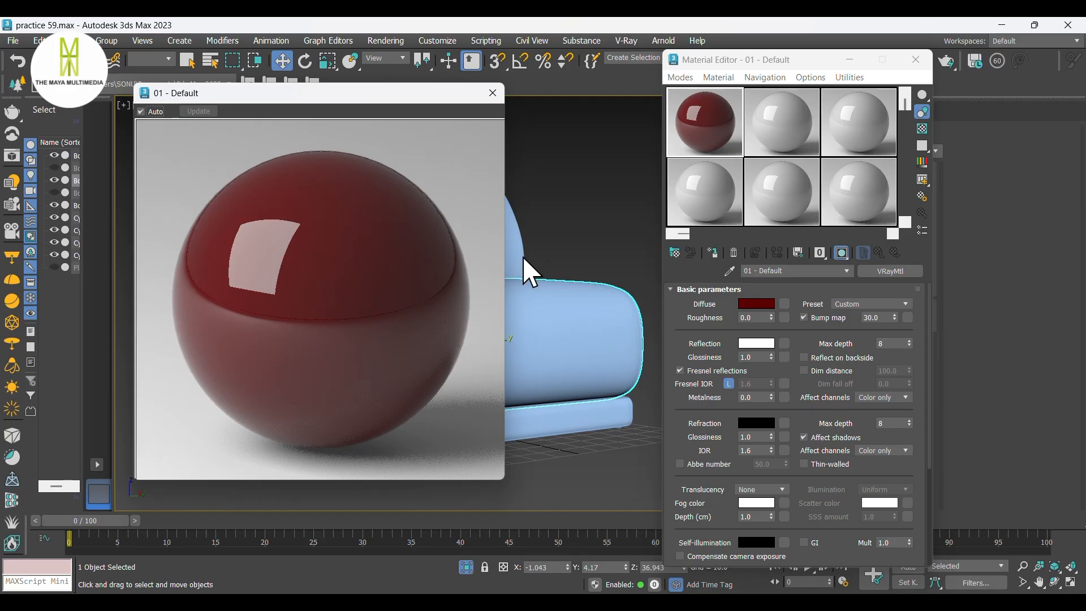
# Step: Unlock the Fresnel IOR and set the reflection glossiness to 0.4
pyautogui.click(729, 384)
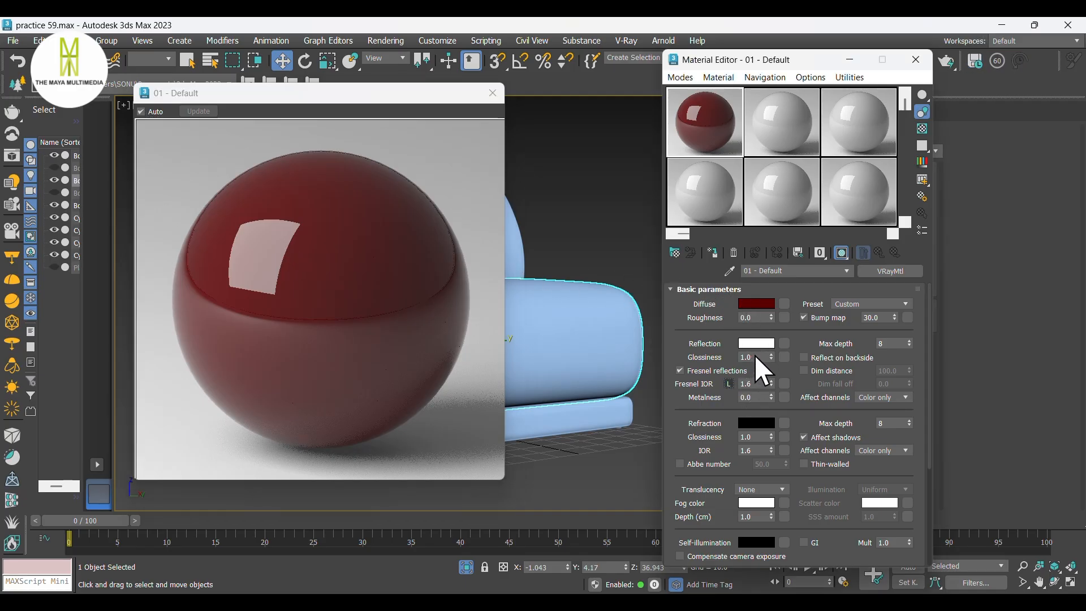
pyautogui.moveTo(758, 356); pyautogui.dragTo(733, 358)
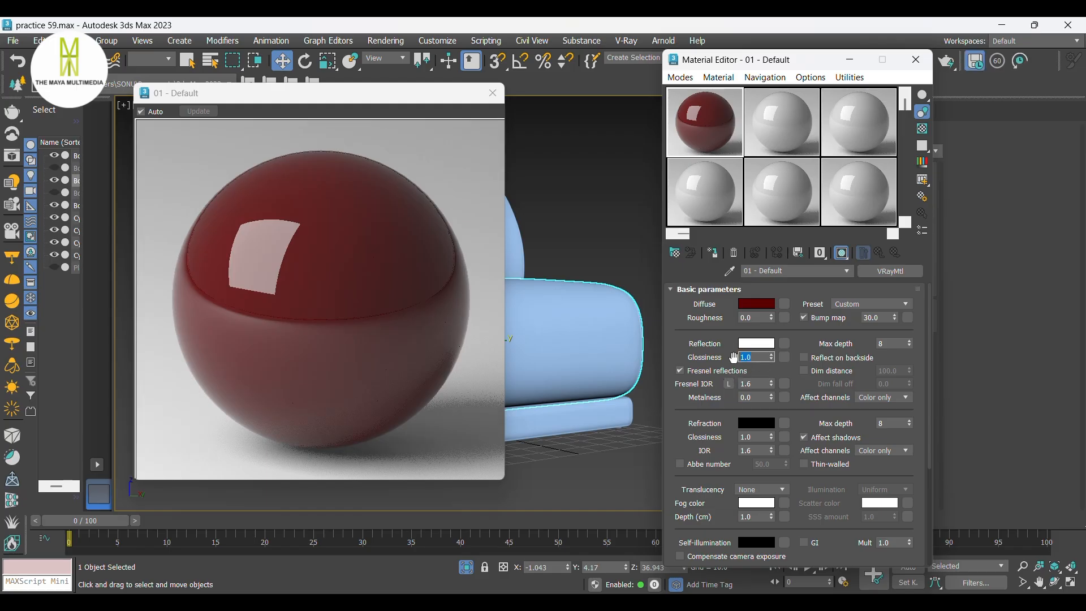
pyautogui.write('0.4')
pyautogui.press('Return')
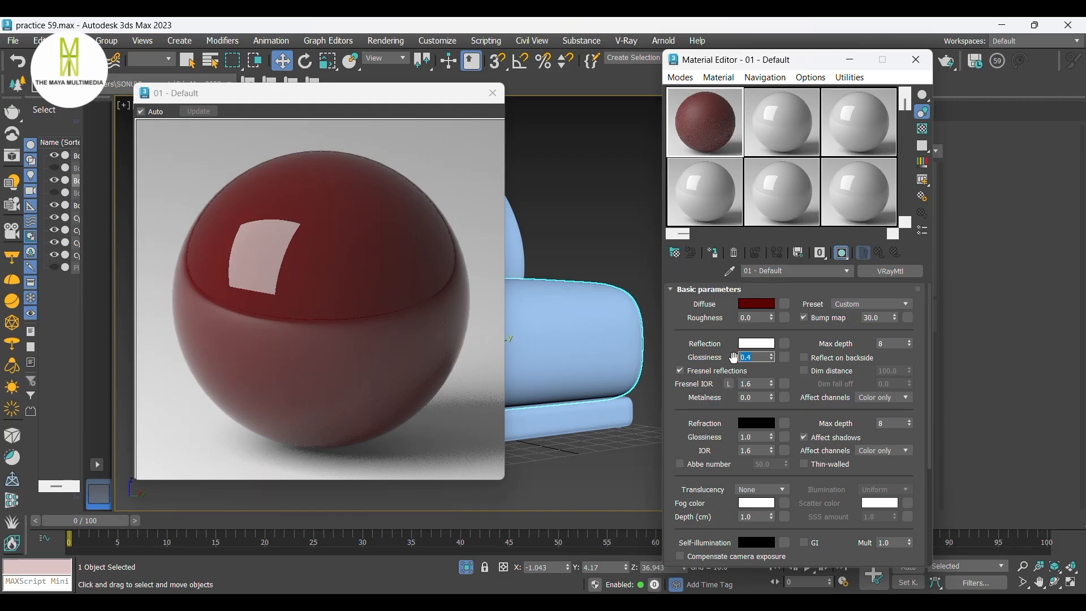
pyautogui.click(760, 357)
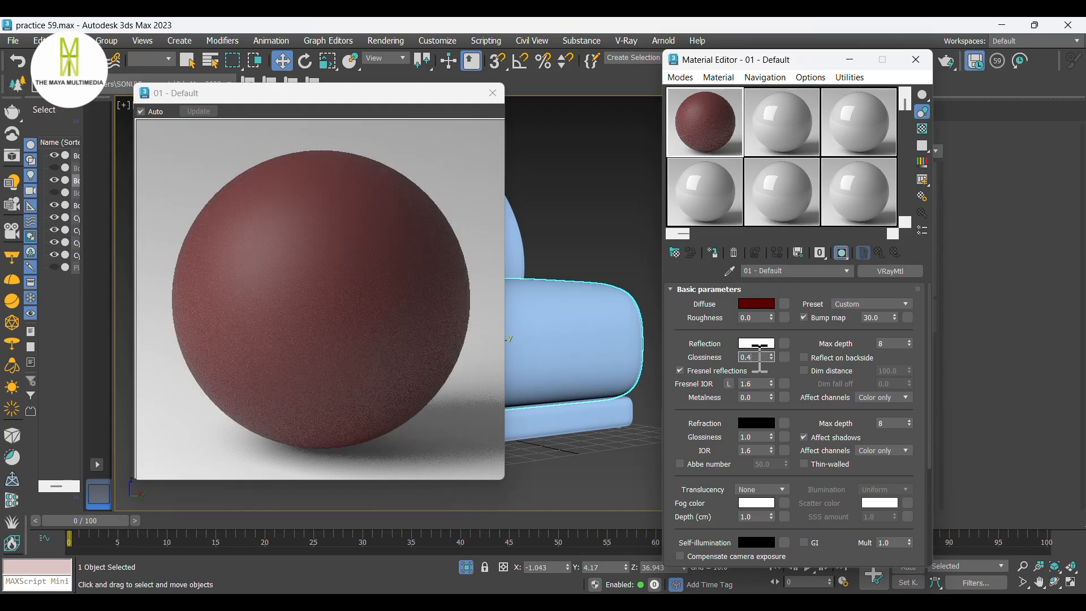
# Step: Copy the diffuse color and paste it into the sheen color of the Sheen parameters
pyautogui.rightClick(755, 304)
pyautogui.click(776, 310)
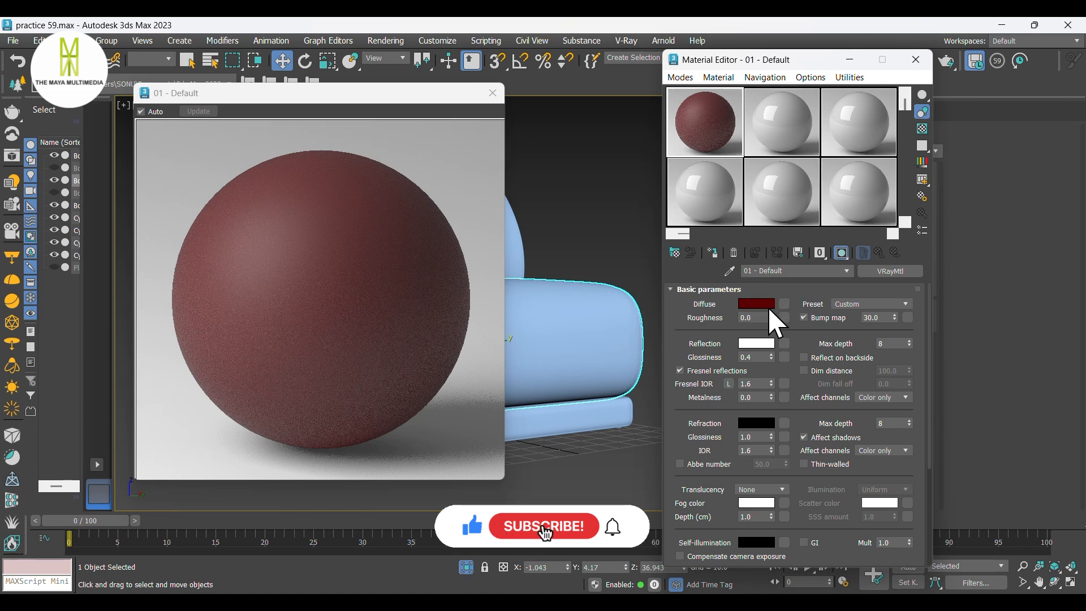
pyautogui.scroll(-1, 771, 379)
pyautogui.scroll(-1, 771, 384)
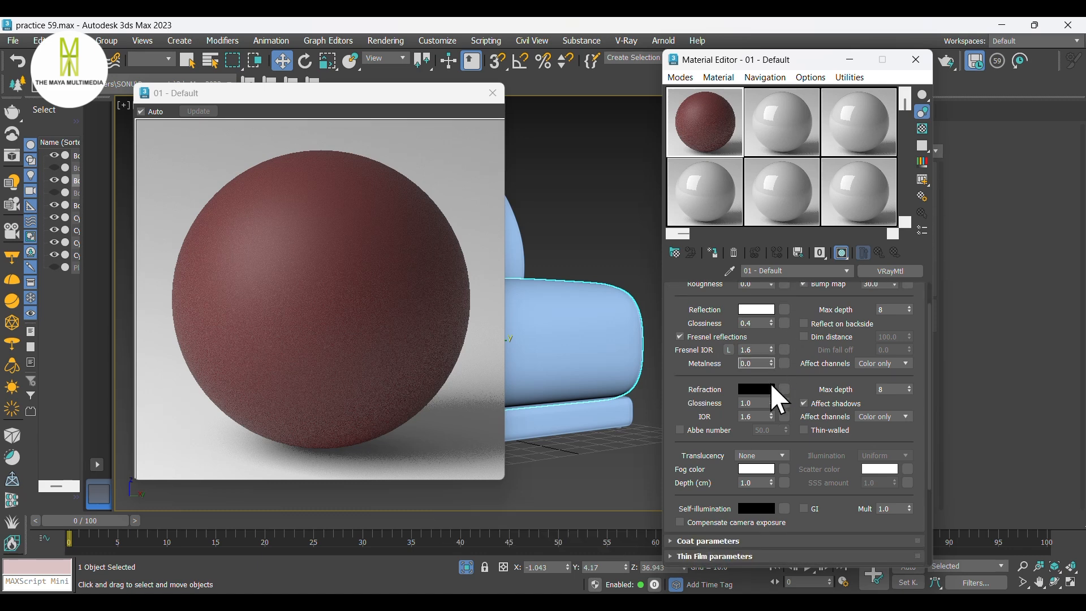
pyautogui.scroll(-1, 778, 399)
pyautogui.scroll(-5, 772, 384)
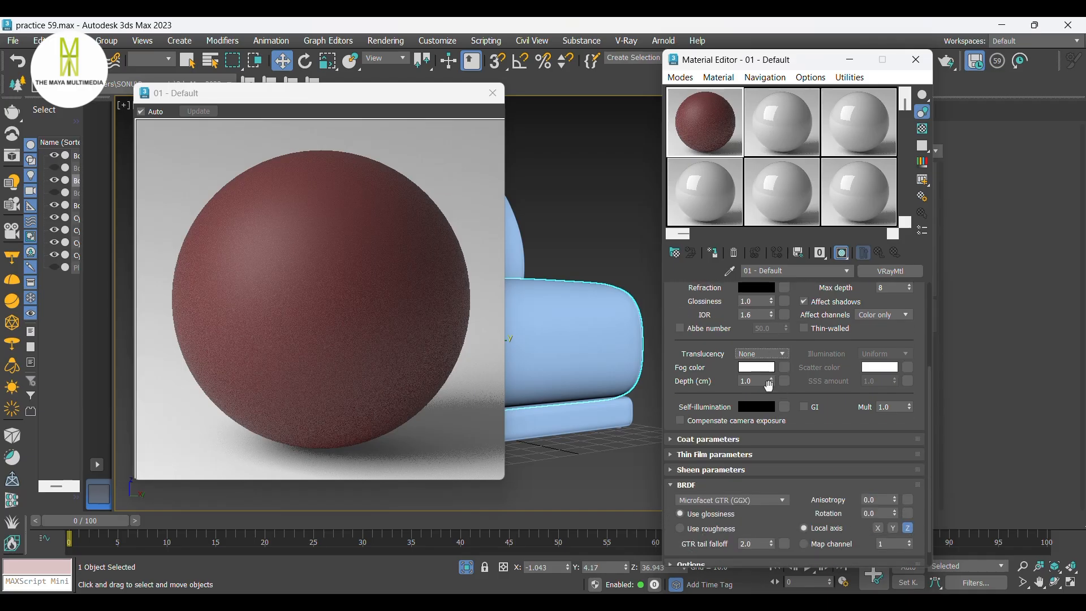
pyautogui.click(675, 469)
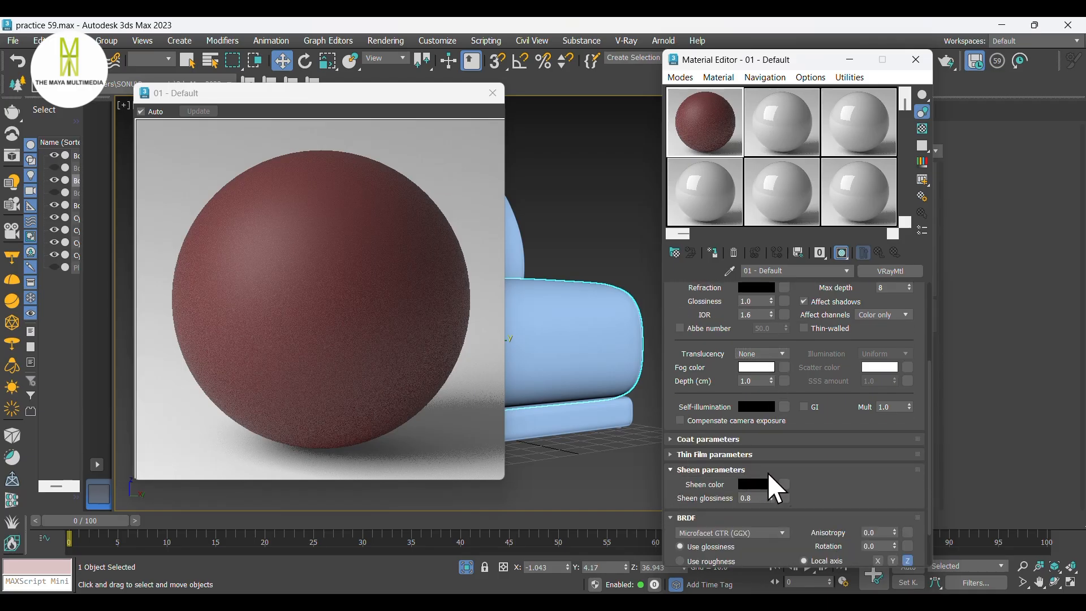
pyautogui.rightClick(753, 485)
pyautogui.click(785, 502)
# Step: Brighten the sheen color to a red with RGB 175, 0, 0
pyautogui.click(758, 484)
pyautogui.moveTo(613, 409); pyautogui.dragTo(670, 406)
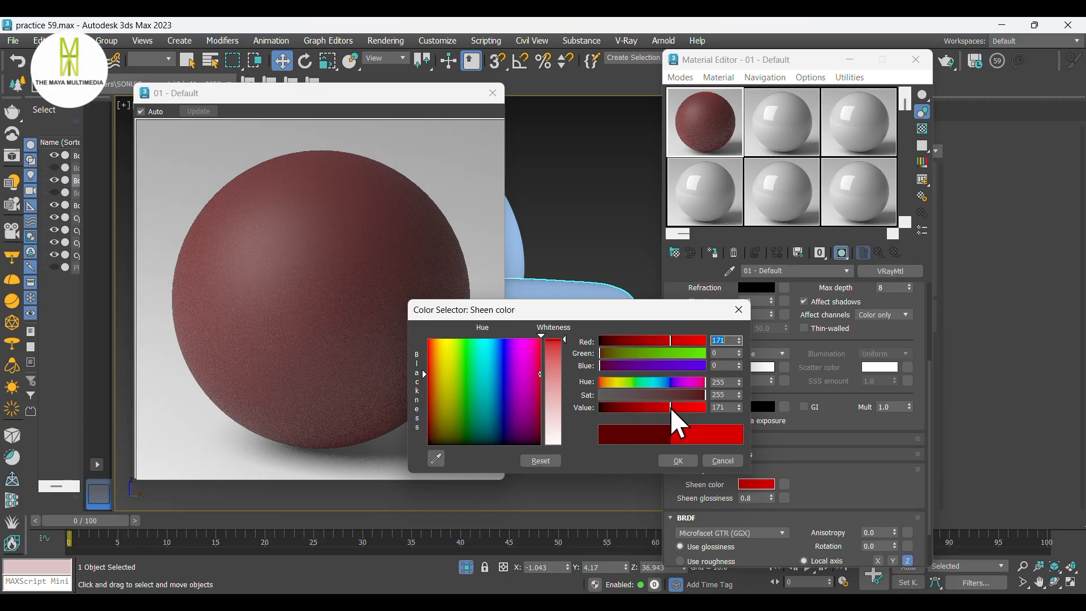
pyautogui.moveTo(670, 407); pyautogui.dragTo(667, 407)
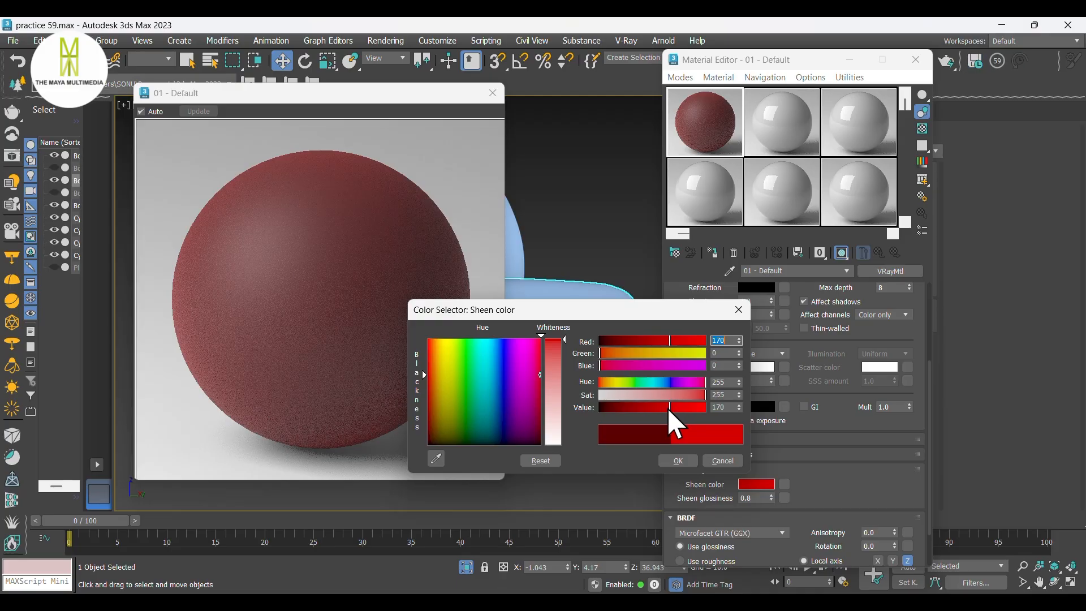
pyautogui.click(667, 407)
pyautogui.click(658, 407)
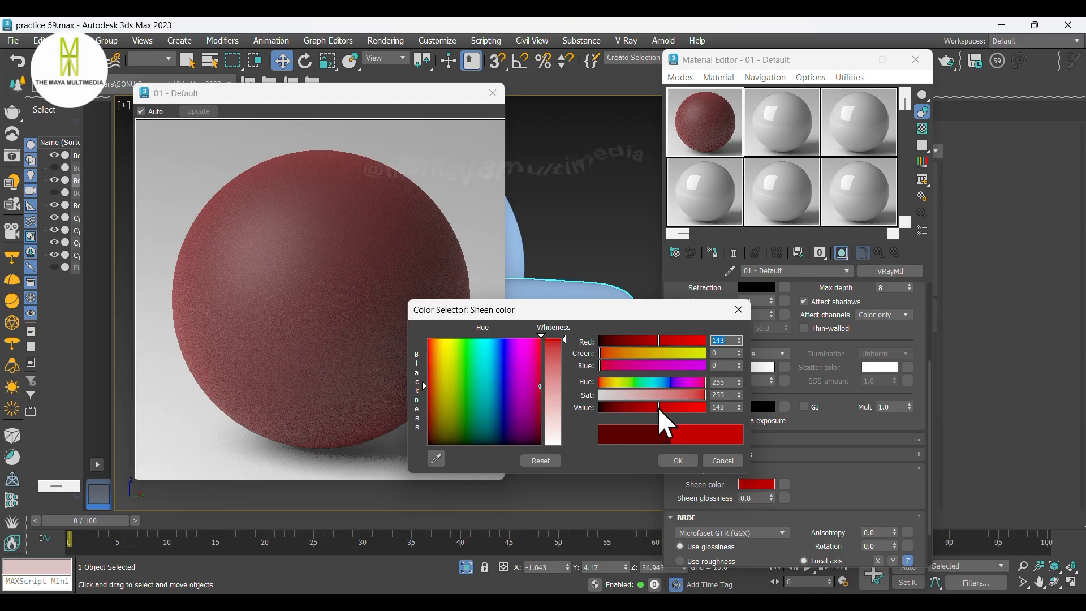
pyautogui.click(672, 407)
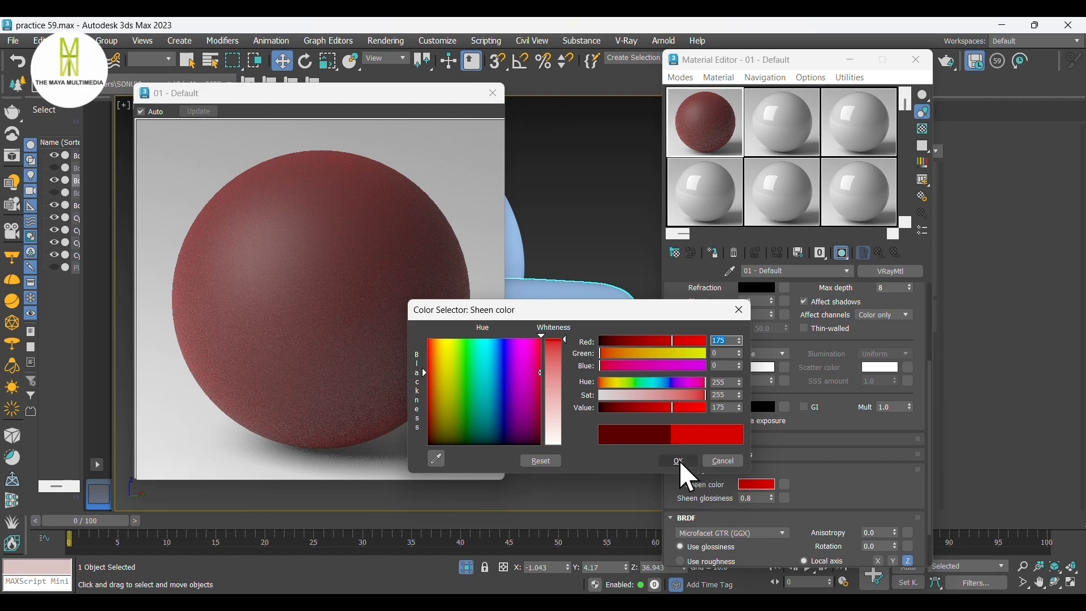
pyautogui.click(679, 460)
# Step: Assign a Bitmap map to the bump slot of the dark red material
pyautogui.scroll(5, 771, 431)
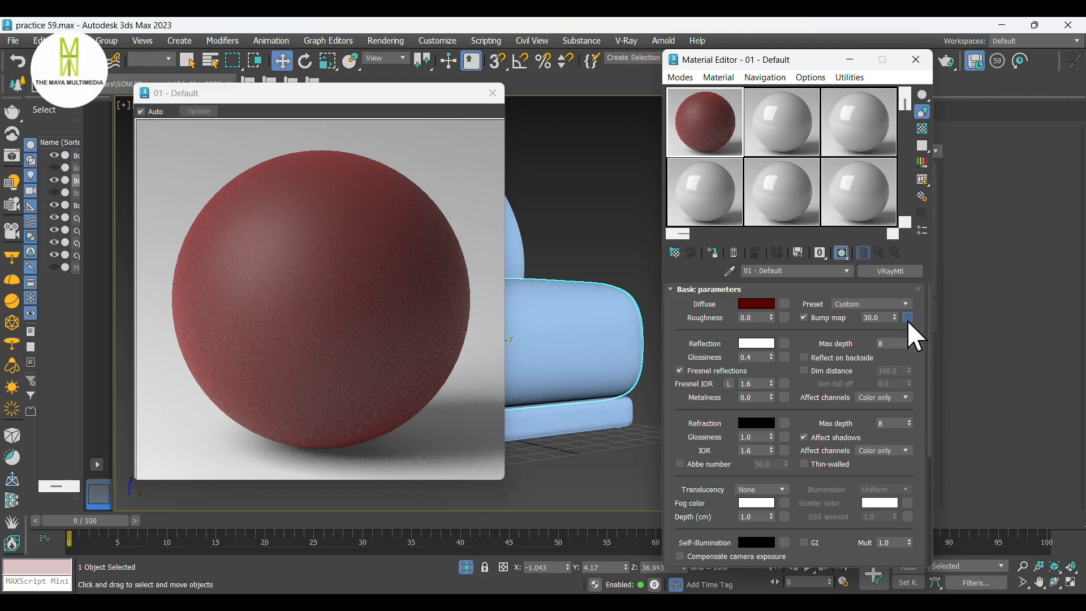
pyautogui.click(908, 317)
pyautogui.scroll(-1, 847, 381)
pyautogui.scroll(-3, 831, 408)
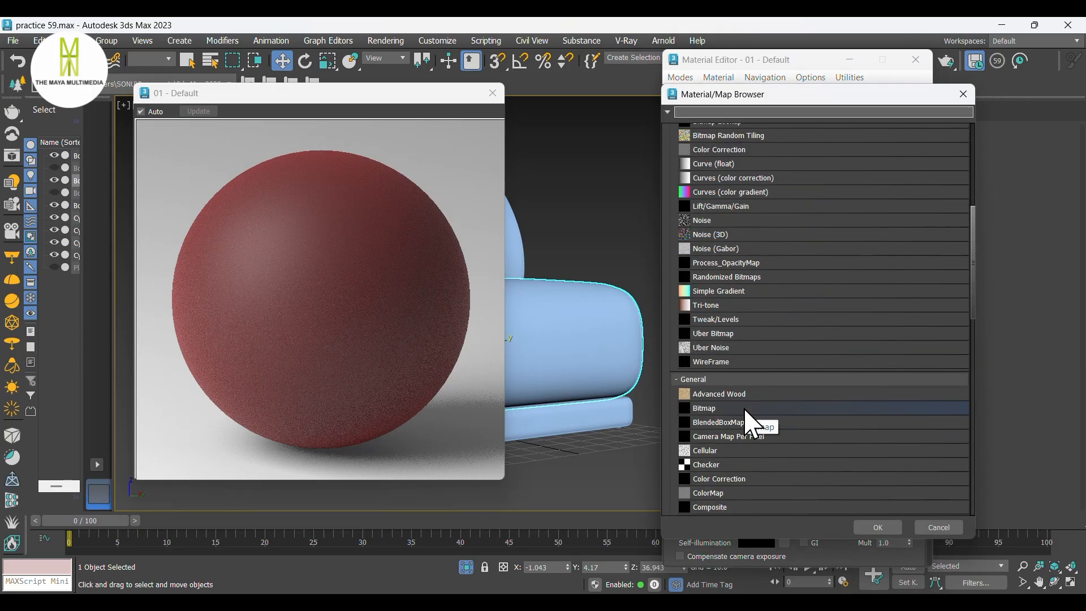
pyautogui.scroll(-2, 744, 410)
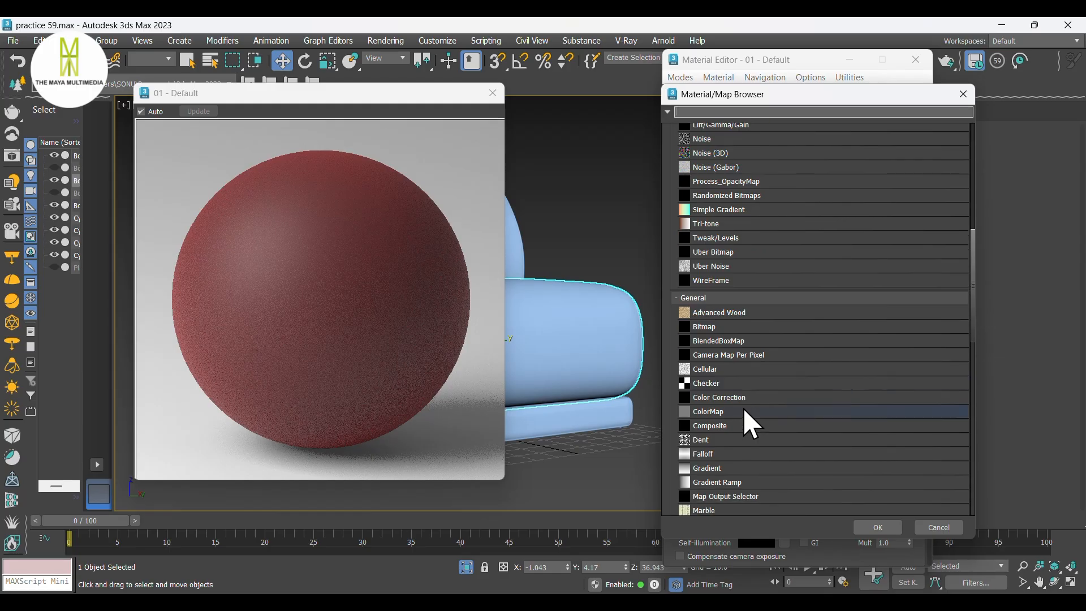
pyautogui.click(758, 327)
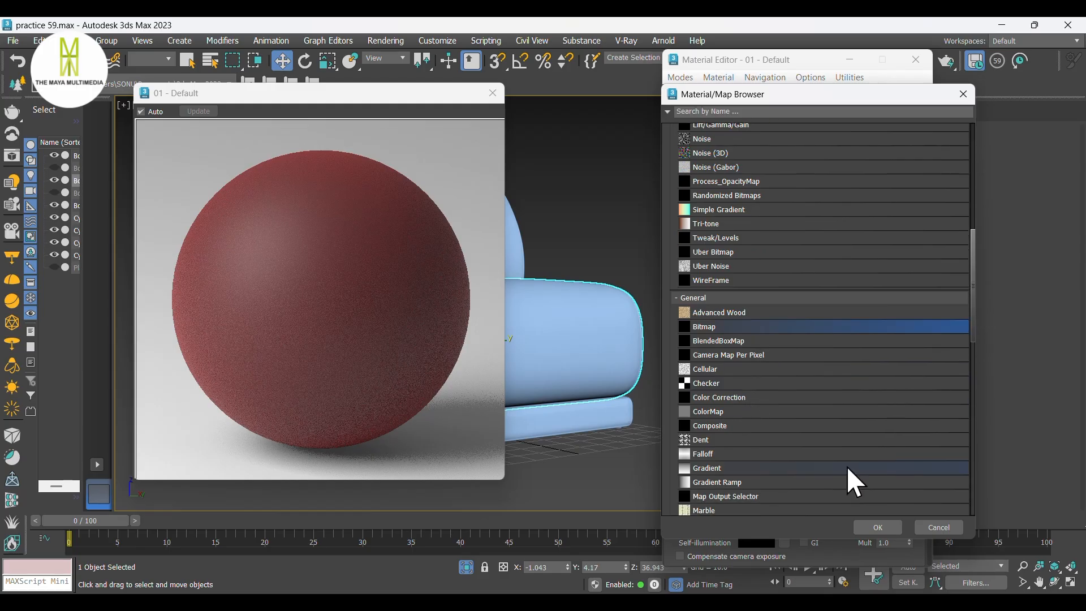
pyautogui.click(866, 523)
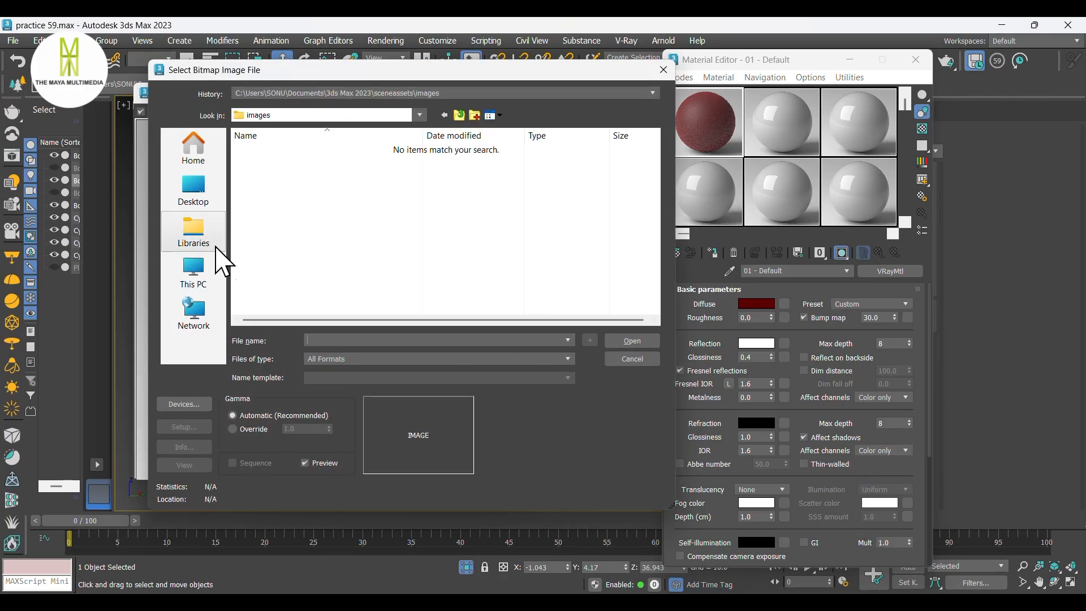
# Step: Load the VELVET_BUMP PNG image from the Downloads folder as the bump bitmap
pyautogui.click(193, 195)
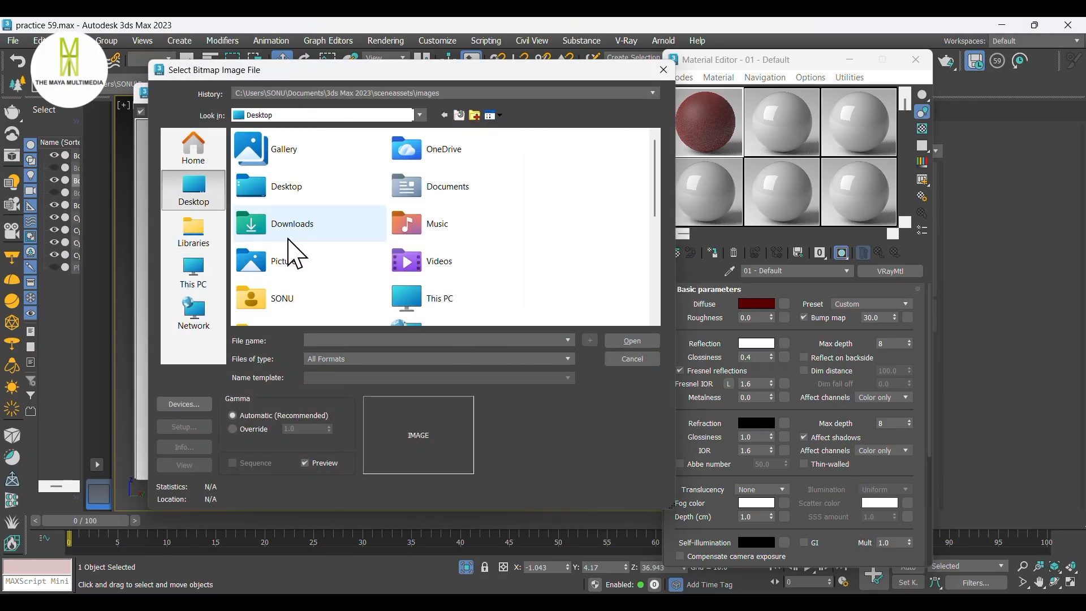
pyautogui.doubleClick(303, 233)
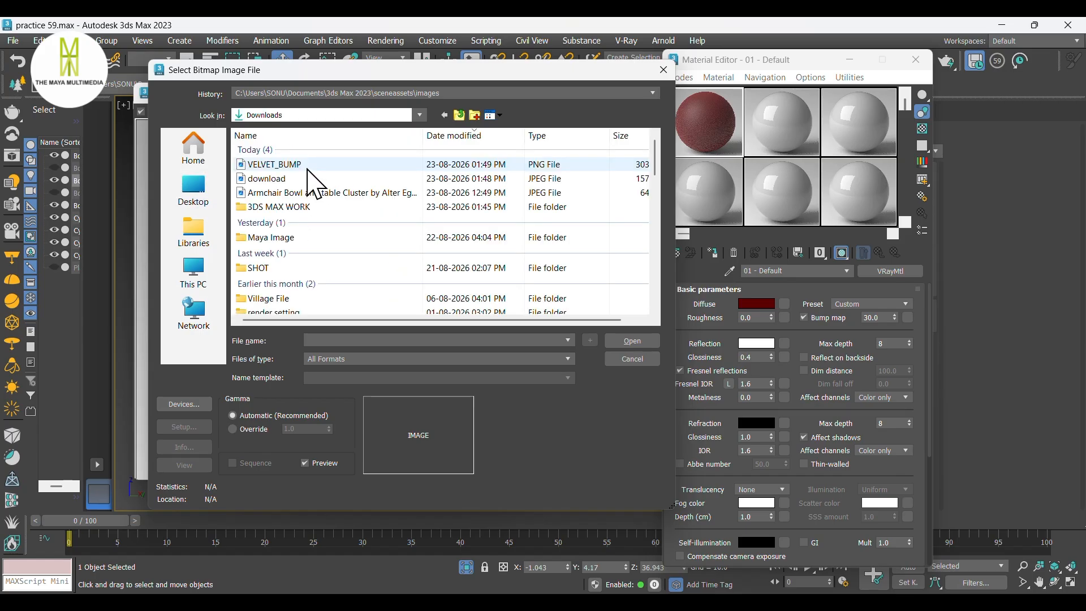
pyautogui.click(294, 165)
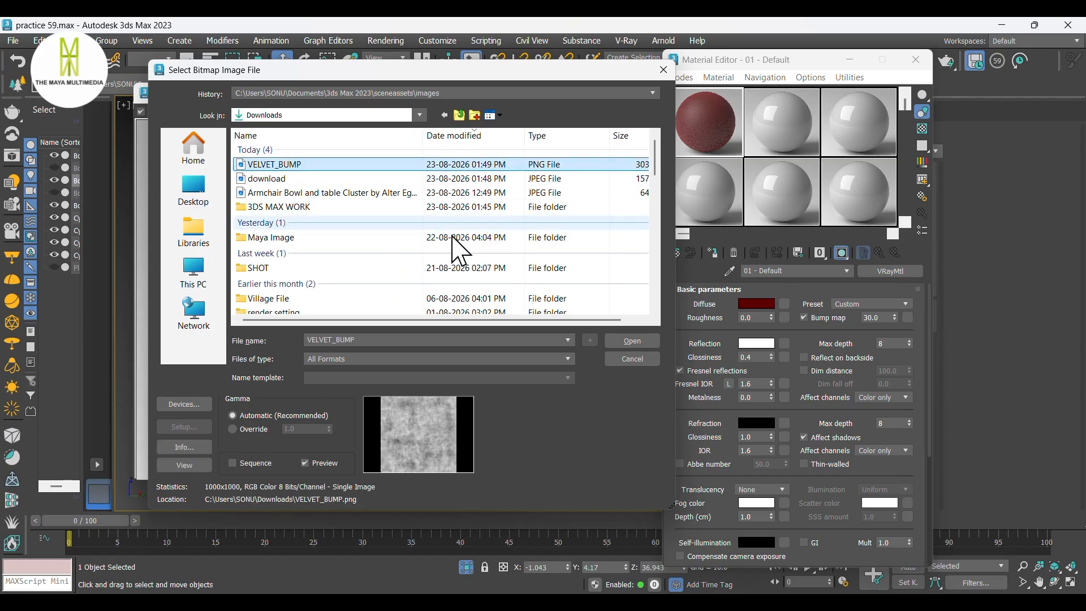
pyautogui.click(635, 336)
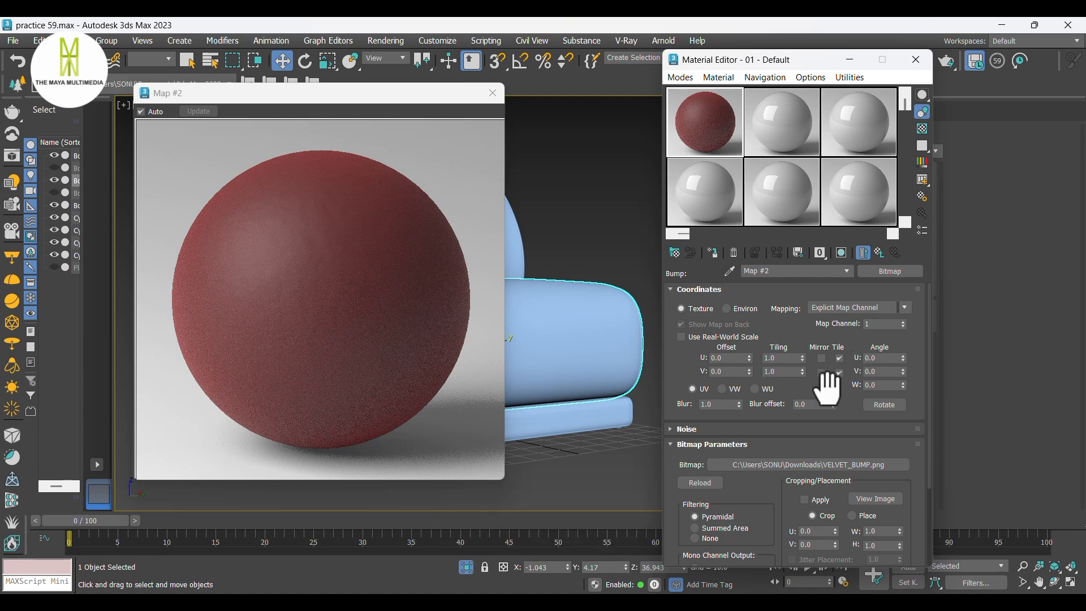
# Step: Try a blur of 5 on the bump bitmap and restore the blur to 1.0
pyautogui.doubleClick(714, 404)
pyautogui.write('5')
pyautogui.press('Return')
pyautogui.write('1')
pyautogui.press('Return')
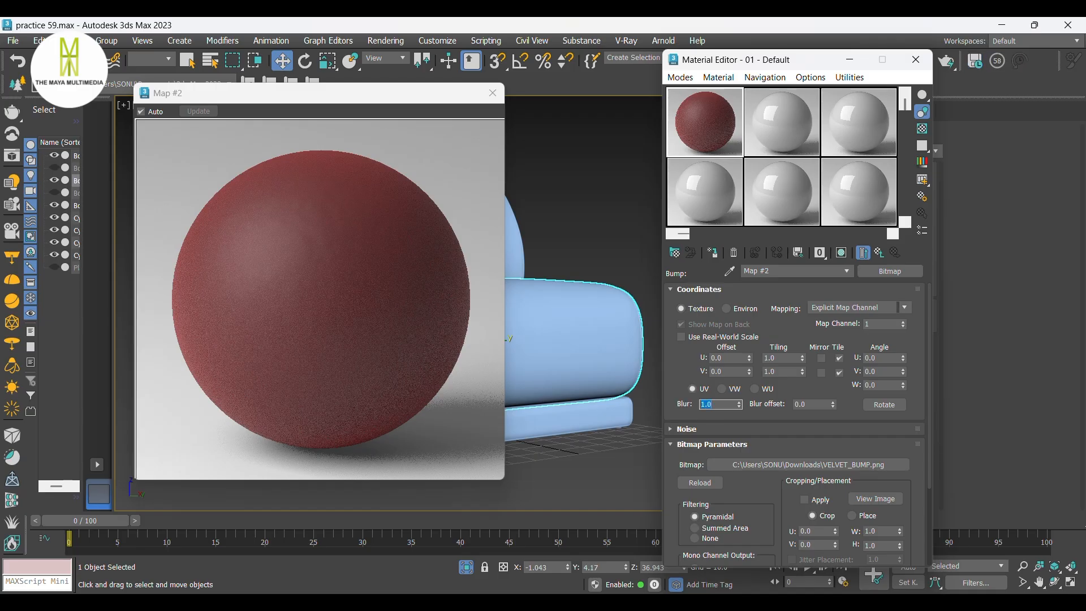
# Step: Return to the parent material and set its bump map amount to 1.0
pyautogui.click(671, 429)
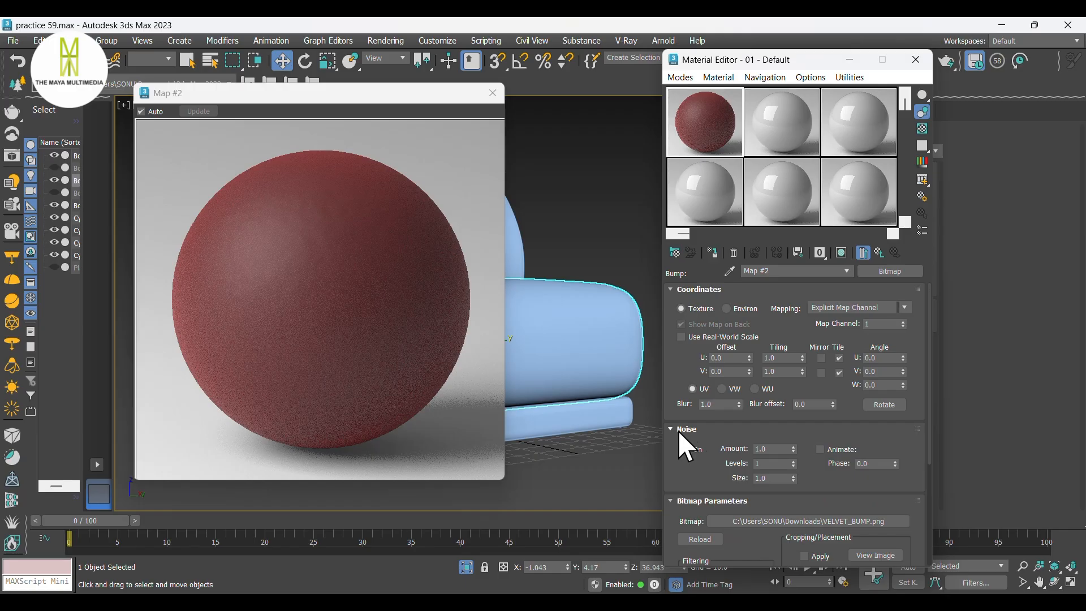
pyautogui.click(879, 254)
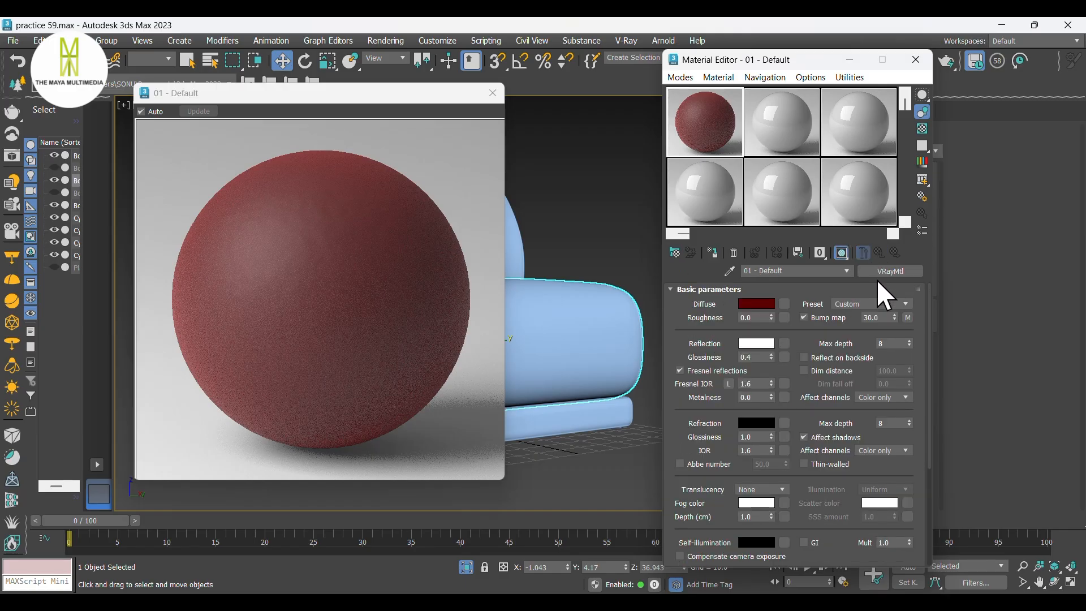
pyautogui.doubleClick(866, 319)
pyautogui.press('Return')
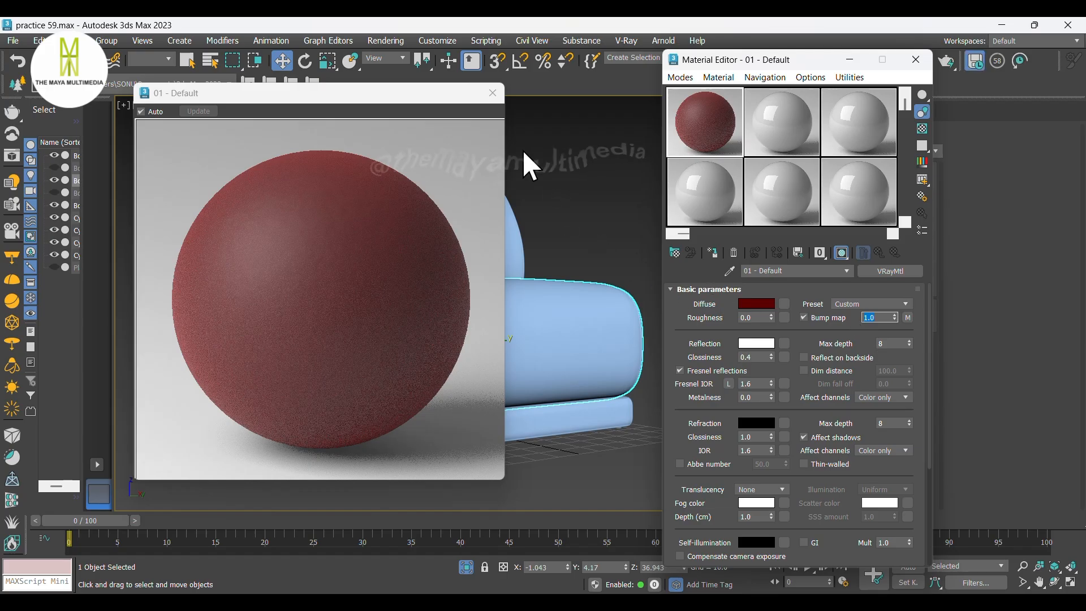
# Step: Close the enlarged material preview and select the chair's backrest-and-base body
pyautogui.click(493, 93)
pyautogui.click(502, 260)
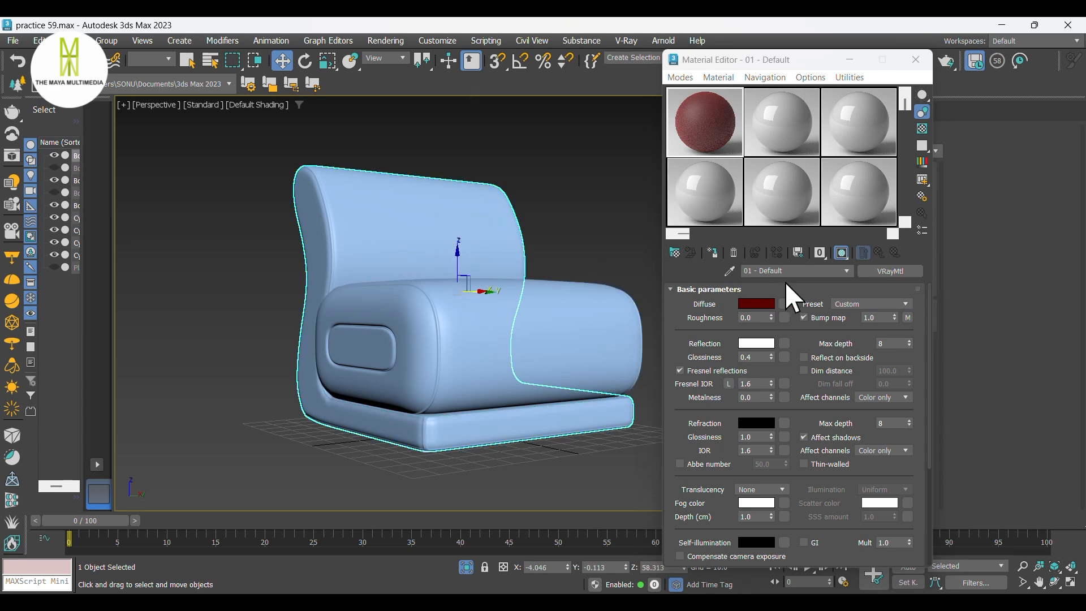
# Step: Clear the bitmap from the bump slot and assign a Noise map from the General maps instead
pyautogui.rightClick(911, 317)
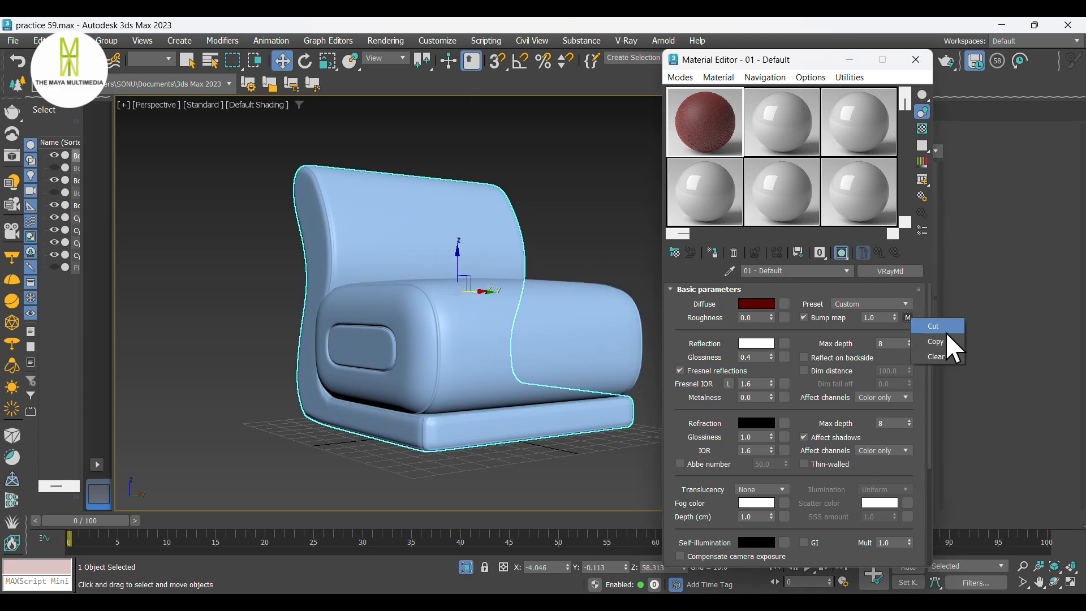
pyautogui.click(907, 316)
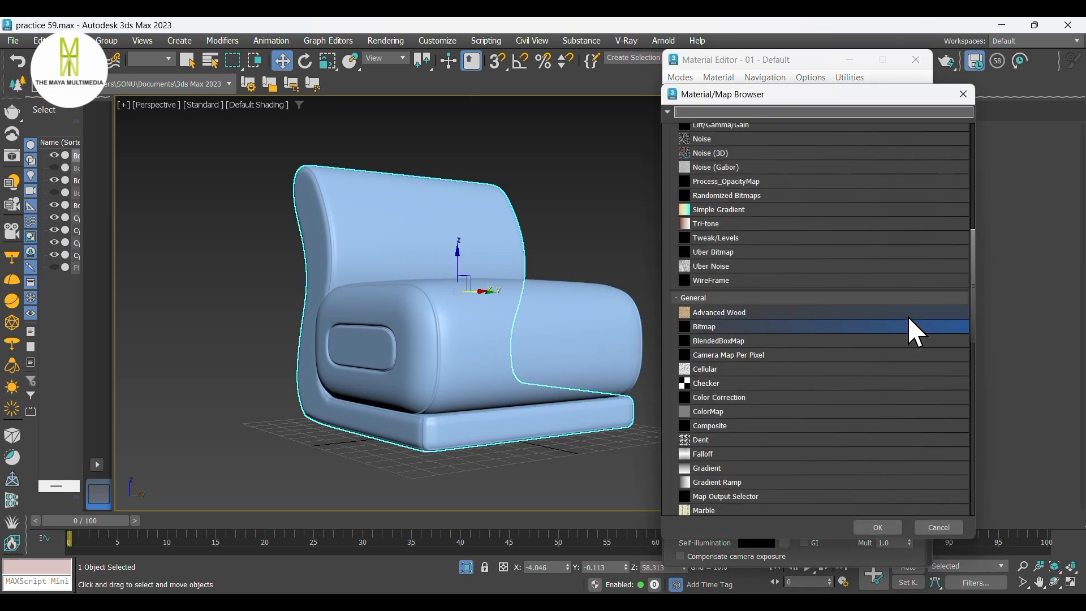
pyautogui.scroll(-2, 765, 405)
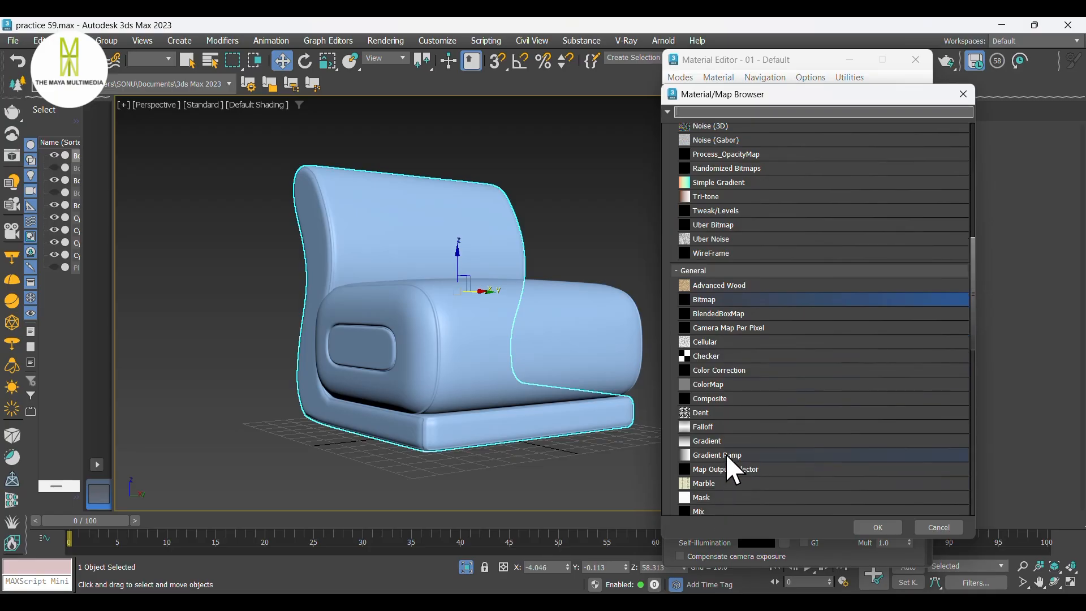
pyautogui.scroll(-3, 727, 458)
pyautogui.click(717, 500)
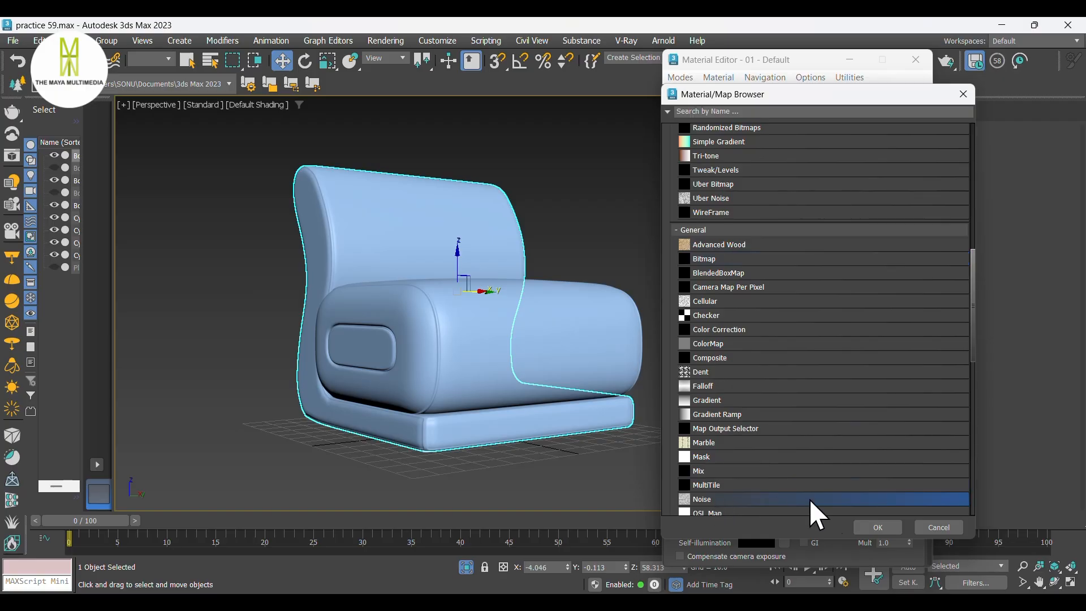
pyautogui.click(878, 527)
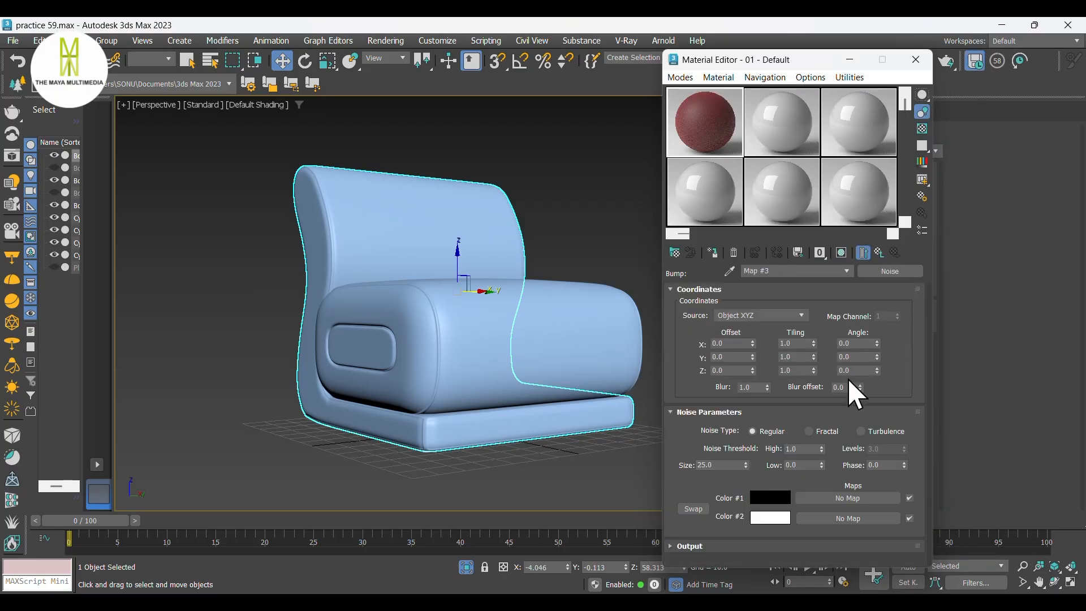
# Step: Set the Noise size to 0.1, return to the parent material and check it in an enlarged preview
pyautogui.doubleClick(699, 465)
pyautogui.doubleClick(711, 118)
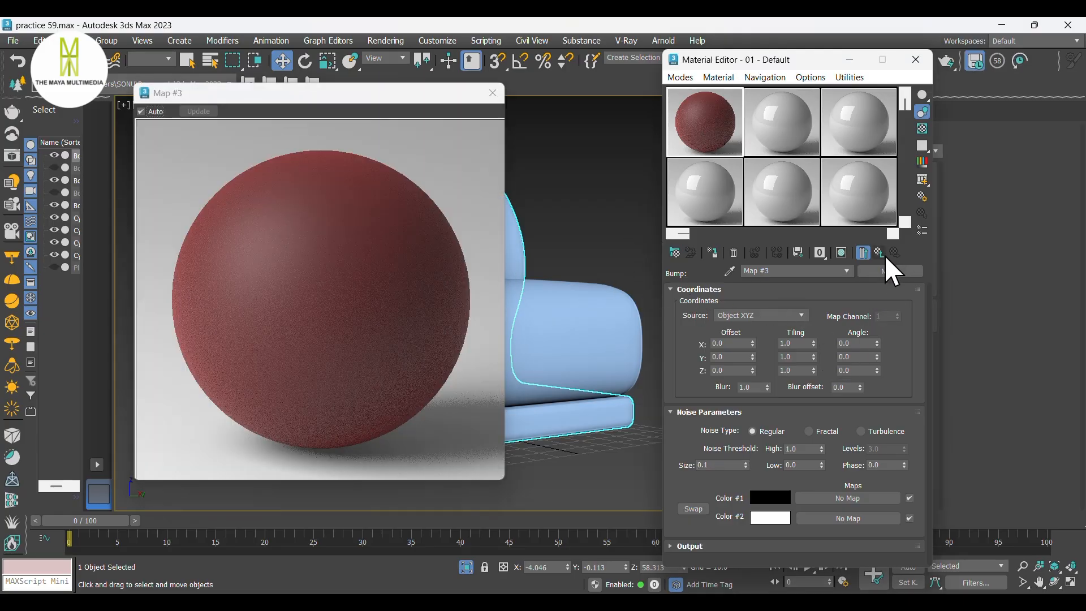
pyautogui.click(863, 253)
pyautogui.doubleClick(887, 318)
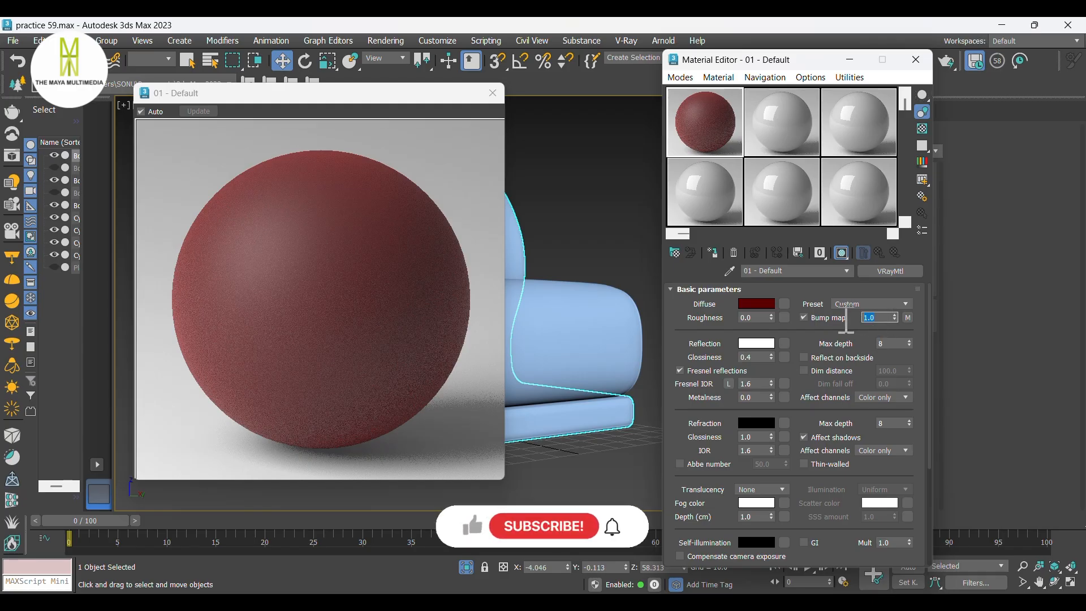
pyautogui.click(493, 93)
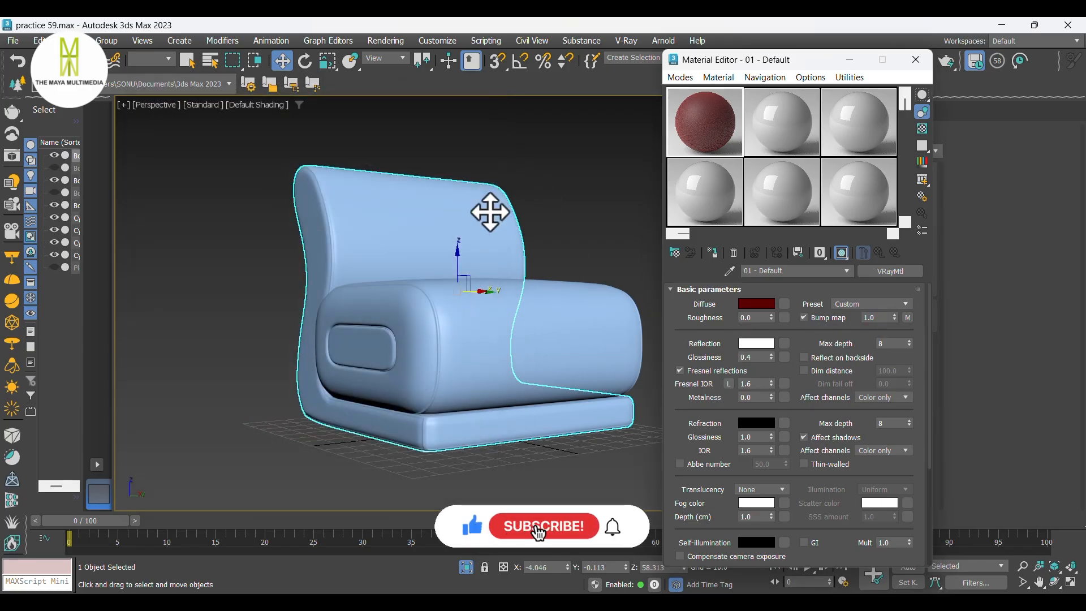
# Step: Assign the dark red material to the chair's backrest-and-base body, the seat cushion and the inset panel in the cushion's side
pyautogui.click(714, 253)
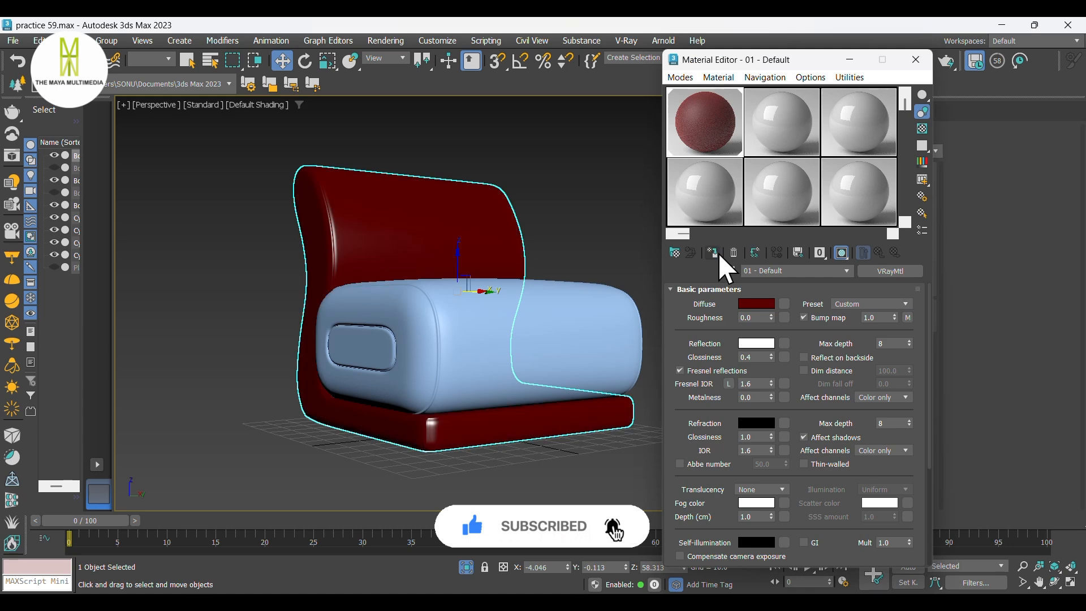
pyautogui.click(572, 291)
pyautogui.click(714, 254)
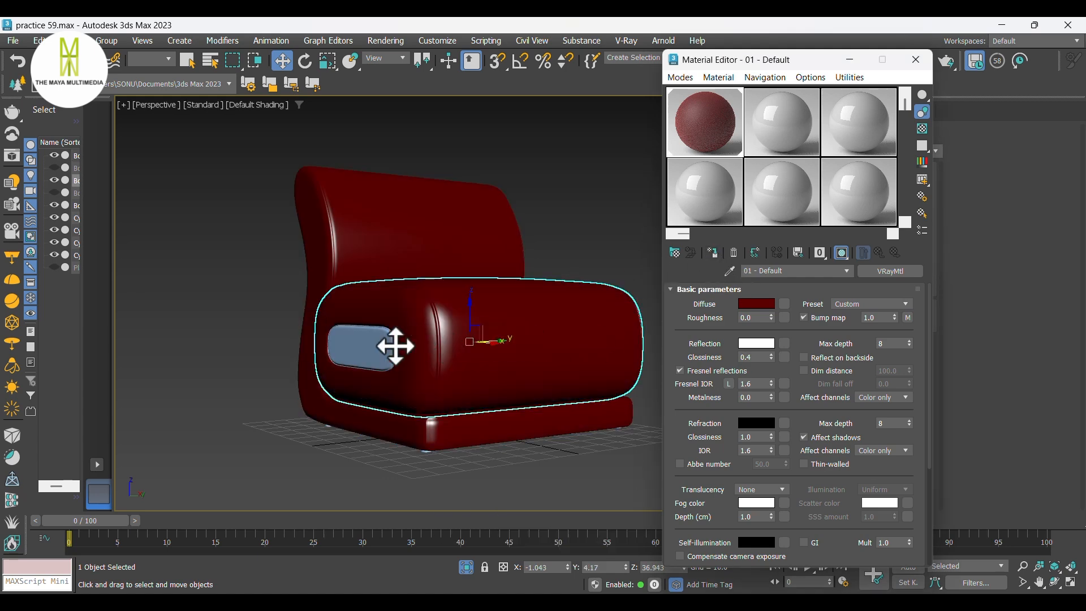
pyautogui.click(390, 347)
pyautogui.click(716, 256)
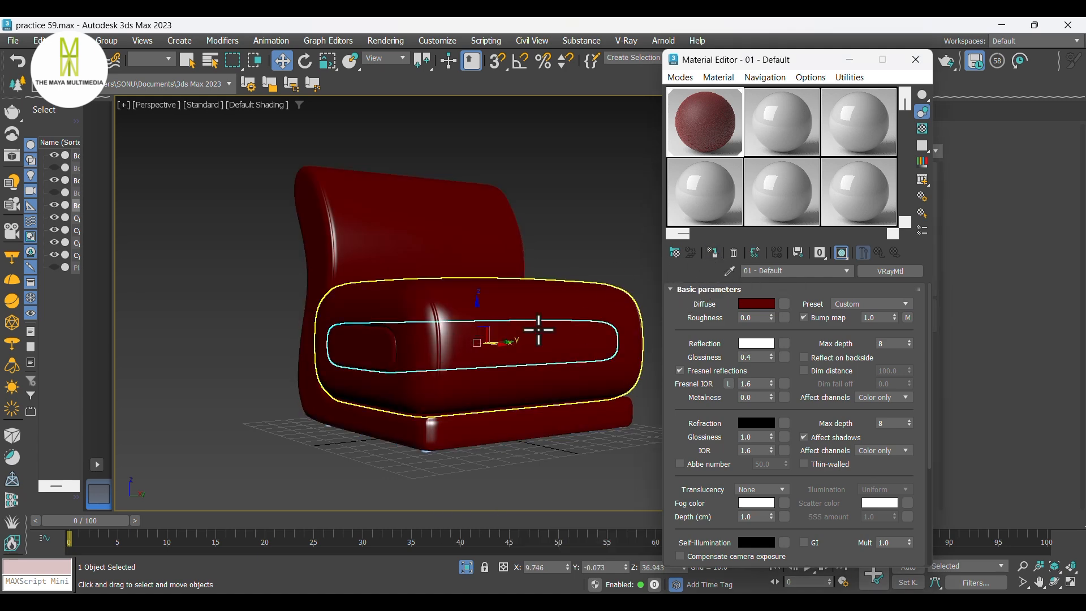
# Step: Change the second material slot, 02 - Default, from Physical Material to VRayMtl
pyautogui.keyDown('alt'); pyautogui.moveTo(538, 325); pyautogui.dragTo(570, 293, button='middle'); pyautogui.keyUp('alt')
pyautogui.keyDown('alt'); pyautogui.moveTo(533, 354); pyautogui.dragTo(462, 356, button='middle'); pyautogui.keyUp('alt')
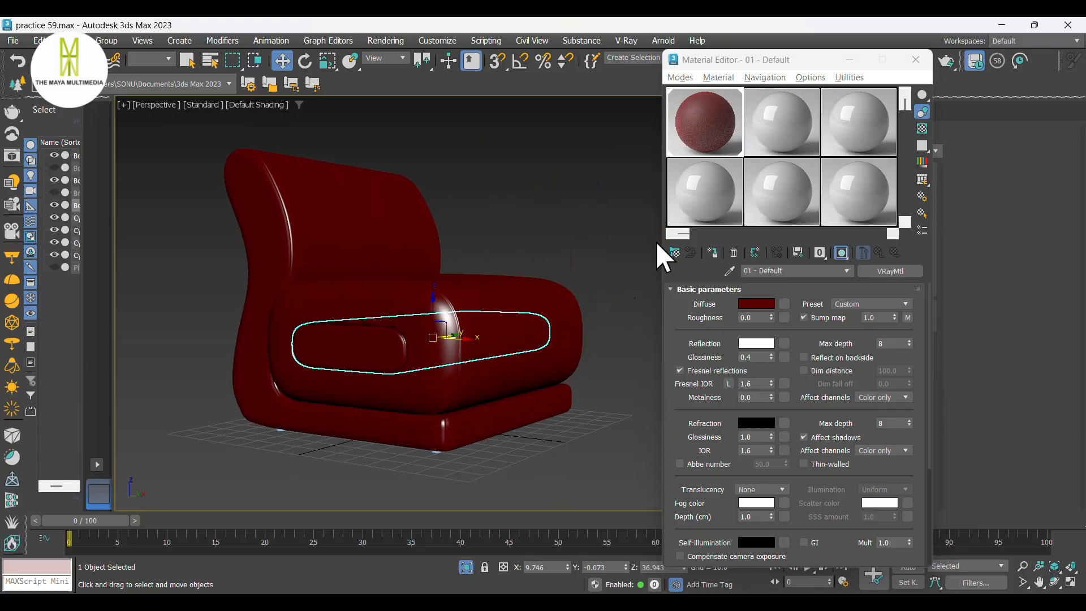
pyautogui.click(785, 139)
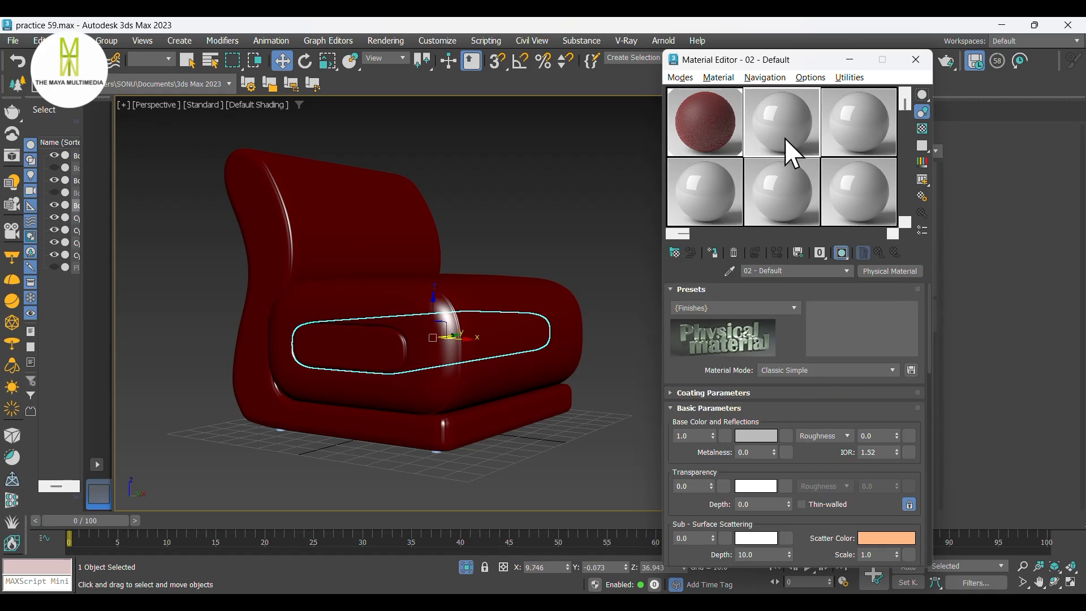
pyautogui.click(882, 274)
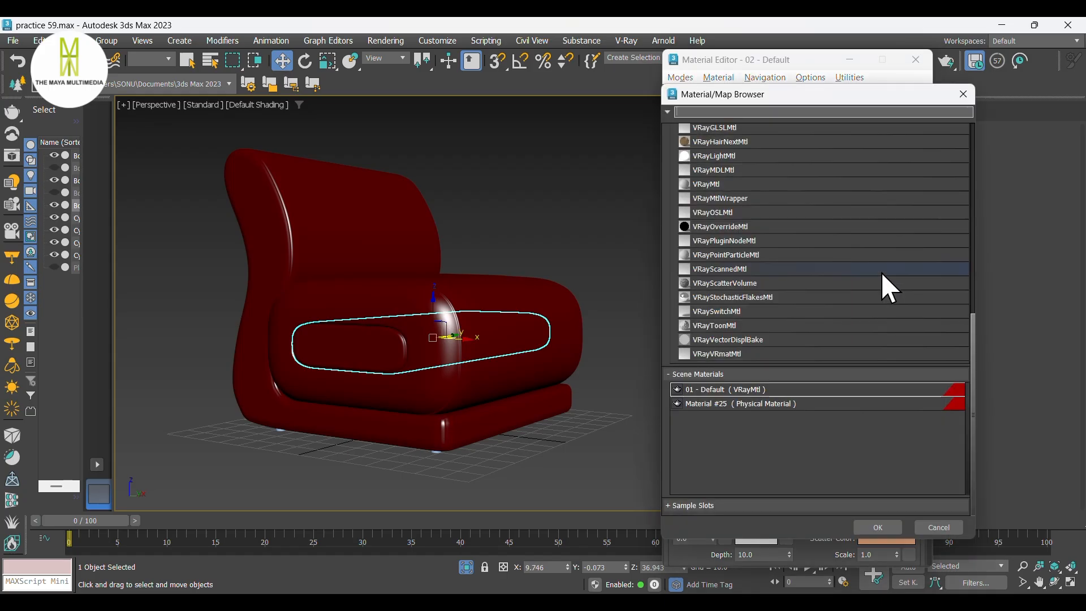
pyautogui.click(733, 184)
pyautogui.click(867, 526)
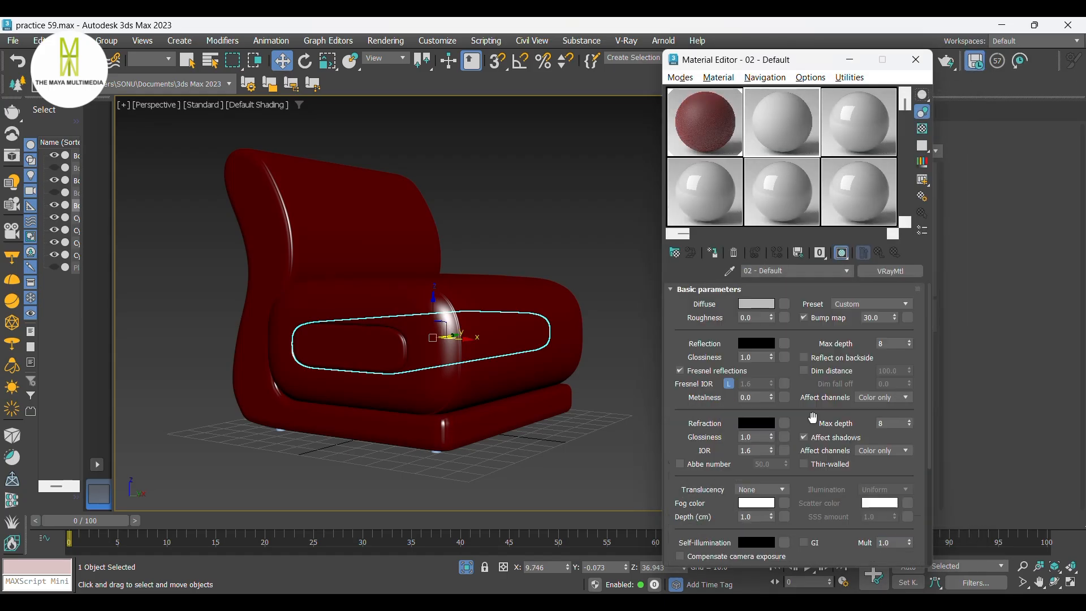
# Step: Set the second material's diffuse color to pure black (RGB 0, 0, 0)
pyautogui.click(758, 304)
pyautogui.moveTo(565, 226); pyautogui.dragTo(567, 155)
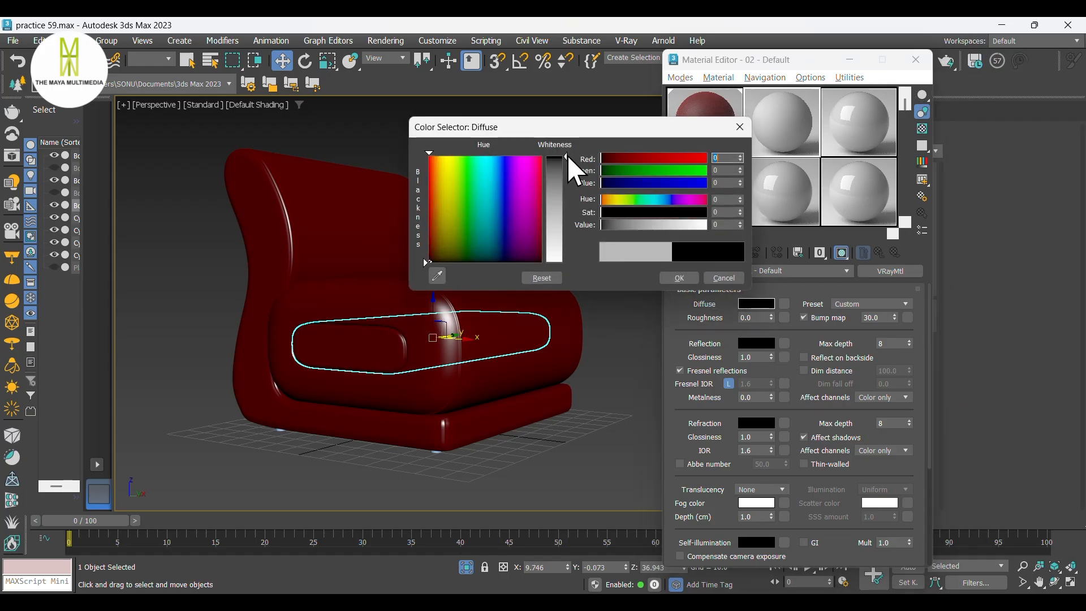
pyautogui.click(673, 277)
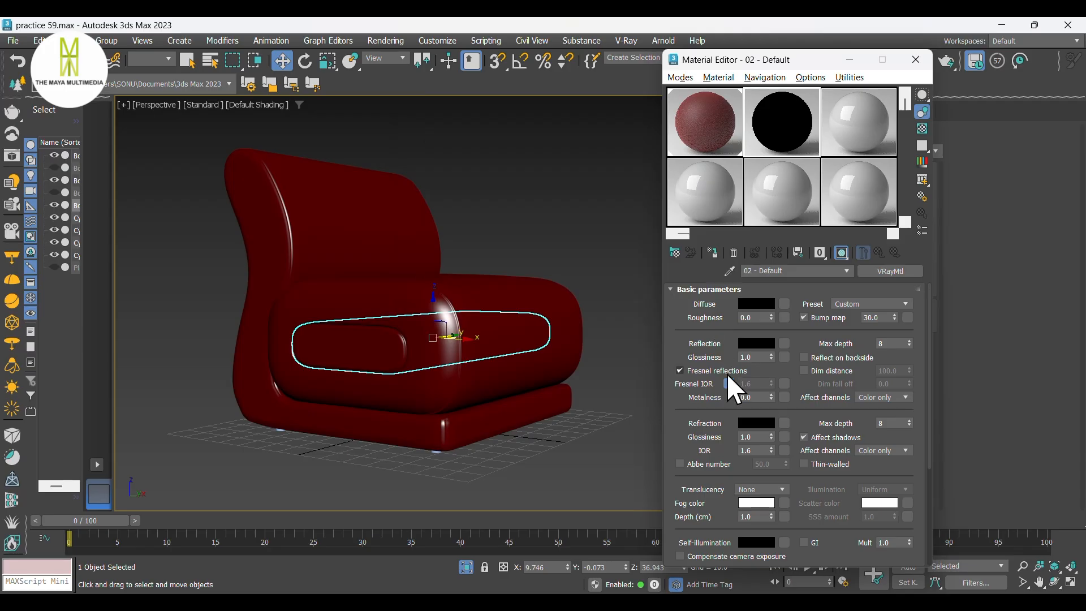
# Step: Set the second material's reflection color to gray with RGB 113, 113, 113 and unlock its Fresnel IOR
pyautogui.click(754, 344)
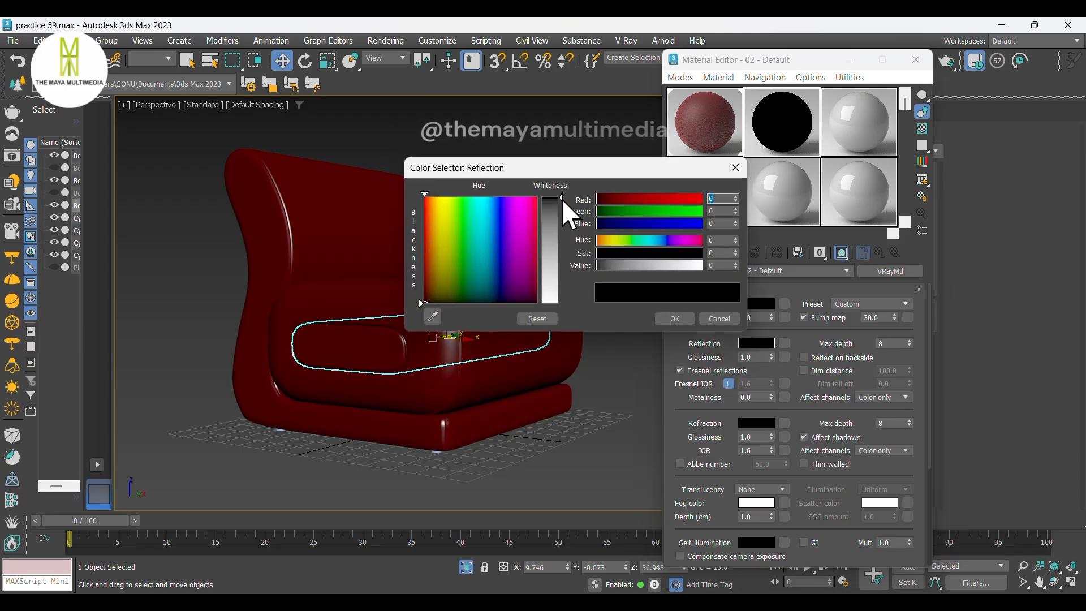
pyautogui.moveTo(563, 198); pyautogui.dragTo(561, 245)
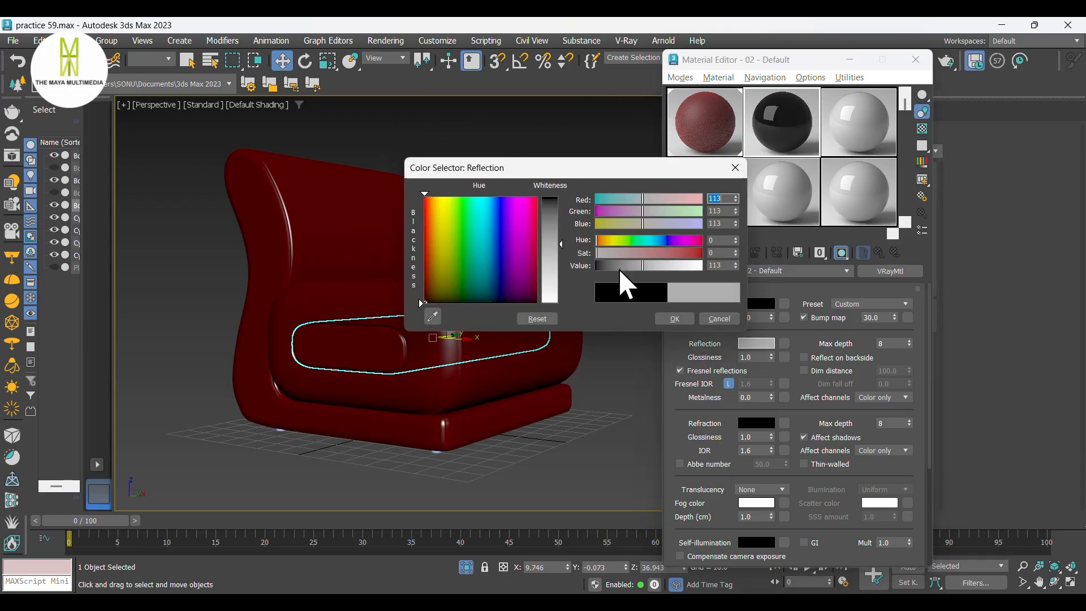
pyautogui.click(658, 316)
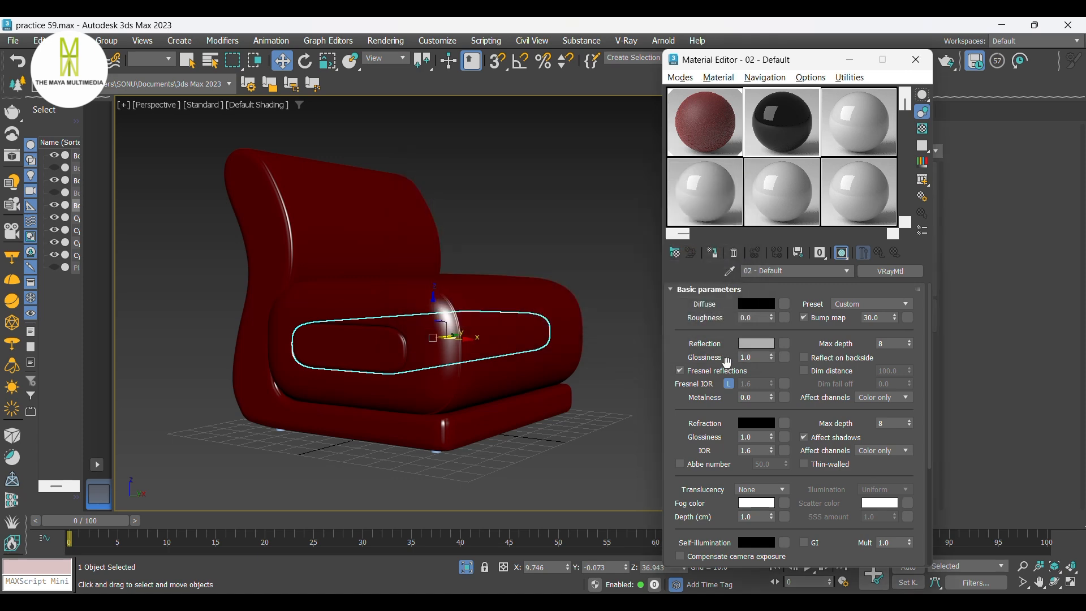
pyautogui.click(729, 384)
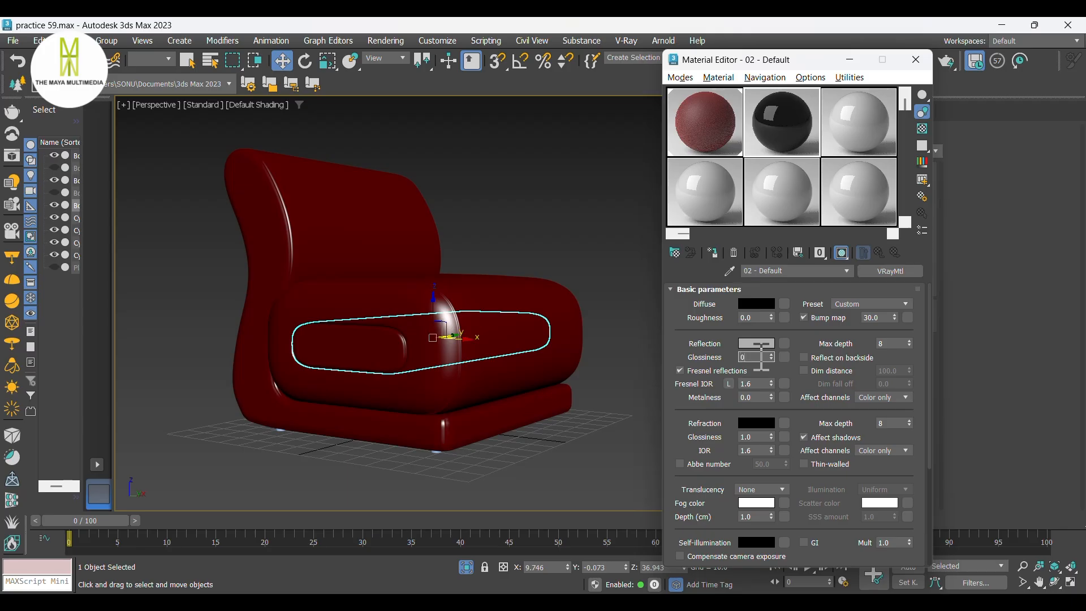
# Step: Set the black material's reflection glossiness to 0.955
pyautogui.click(761, 357)
pyautogui.write('0.955')
pyautogui.press('Return')
# Step: Select the four small feet under the chair's base together in the Front view
pyautogui.click(508, 425)
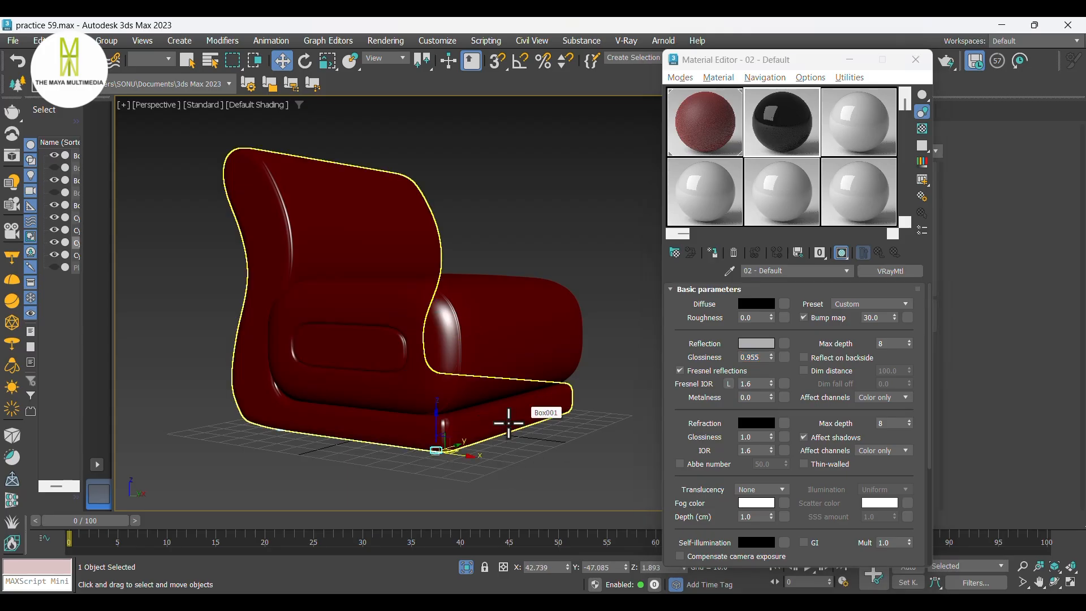
pyautogui.press('f')
pyautogui.scroll(3, 523, 339)
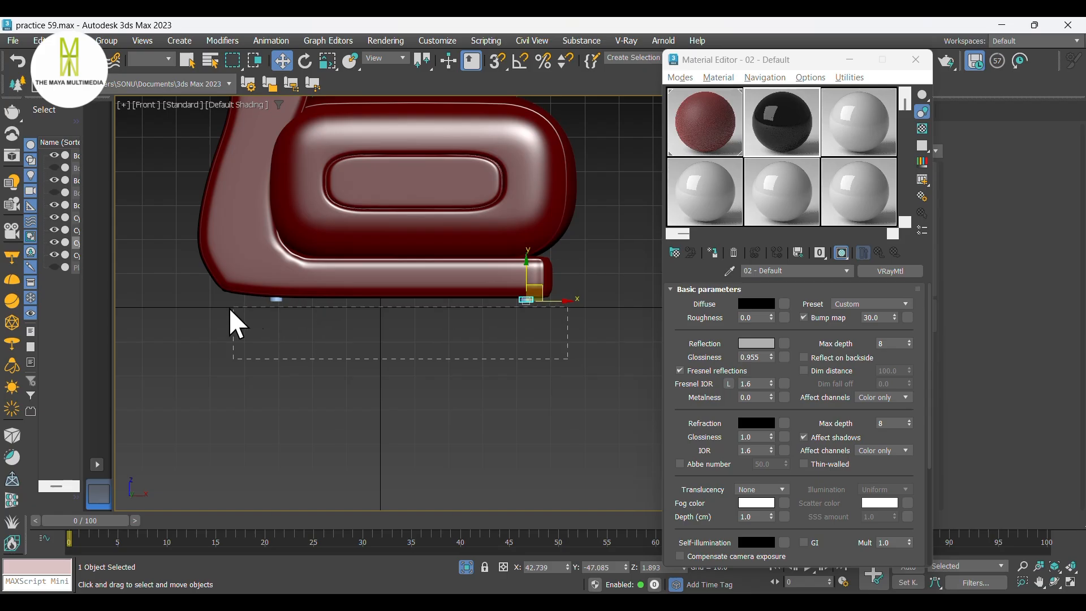
pyautogui.moveTo(226, 304); pyautogui.dragTo(225, 301)
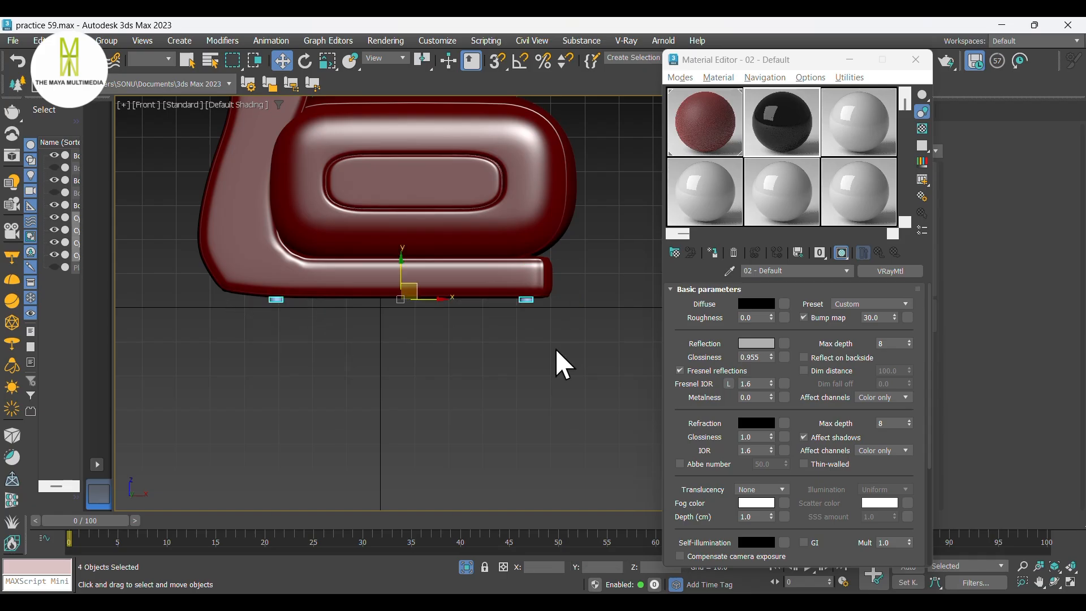
# Step: Set the black material's Fresnel IOR to 20 and add a Noise map as its bump map
pyautogui.click(764, 384)
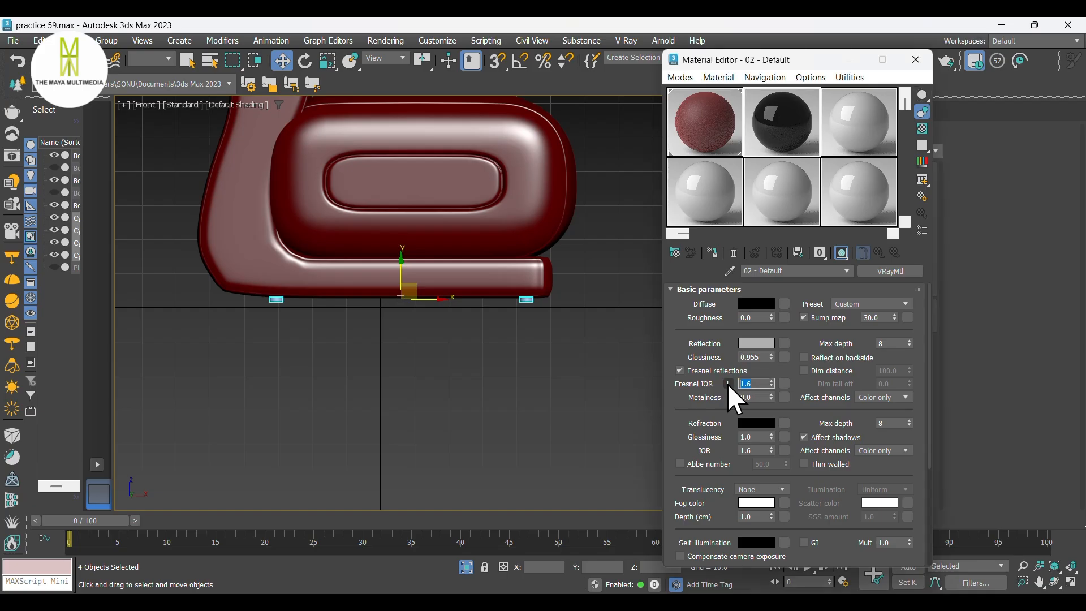
pyautogui.press('Return')
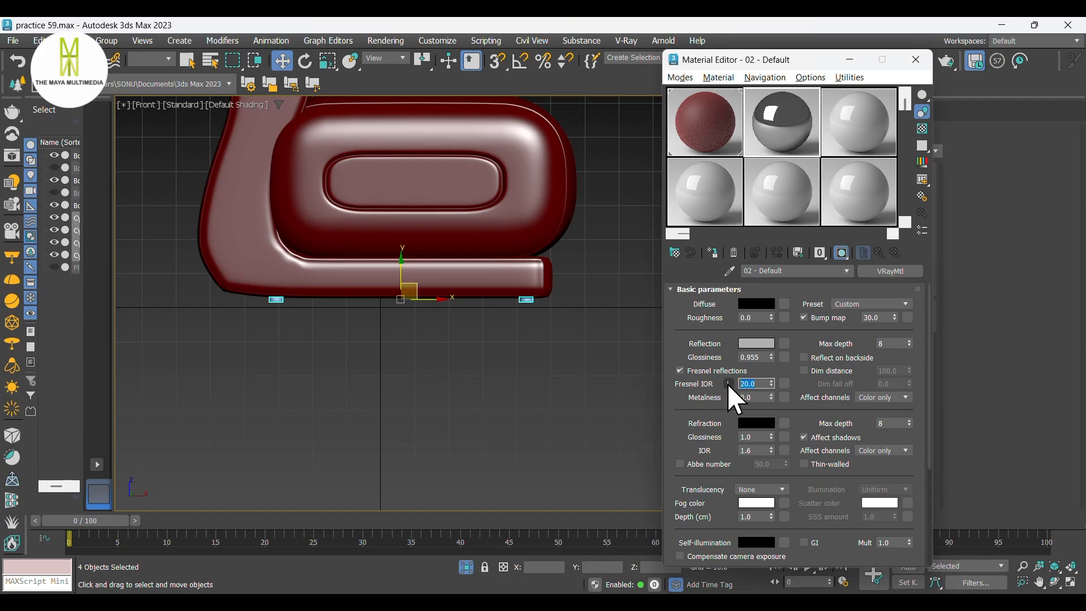
pyautogui.click(907, 318)
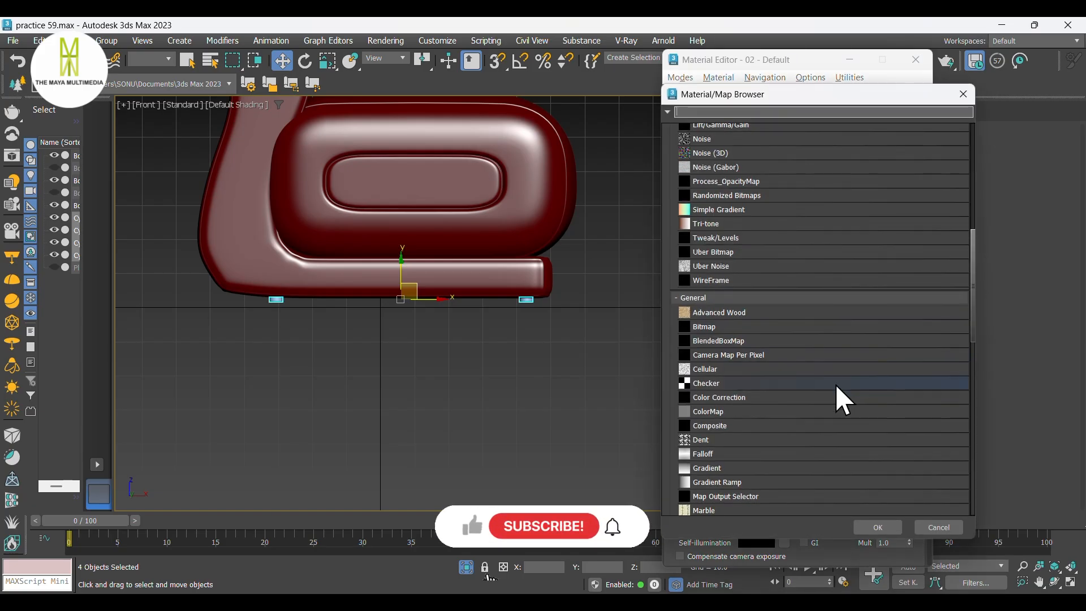
pyautogui.scroll(-1, 729, 487)
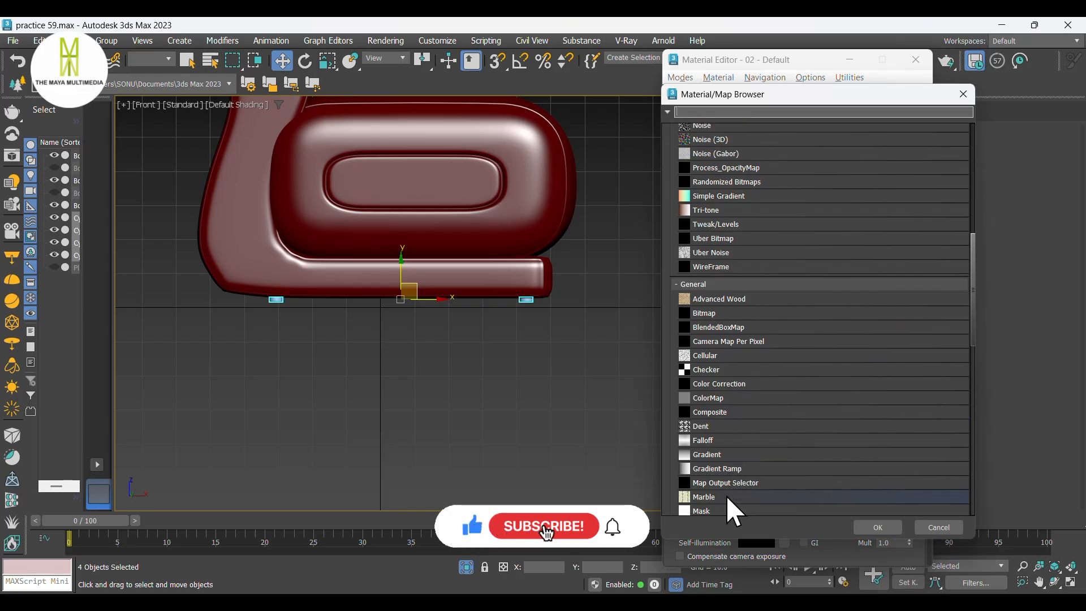
pyautogui.scroll(-1, 719, 503)
pyautogui.scroll(-3, 721, 503)
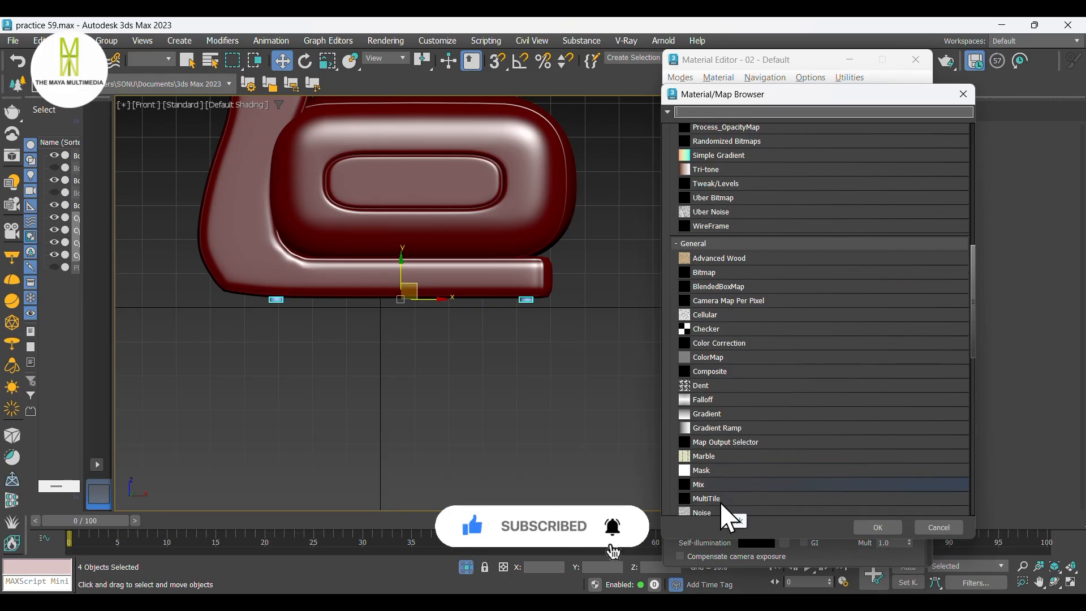
pyautogui.click(724, 500)
pyautogui.click(878, 526)
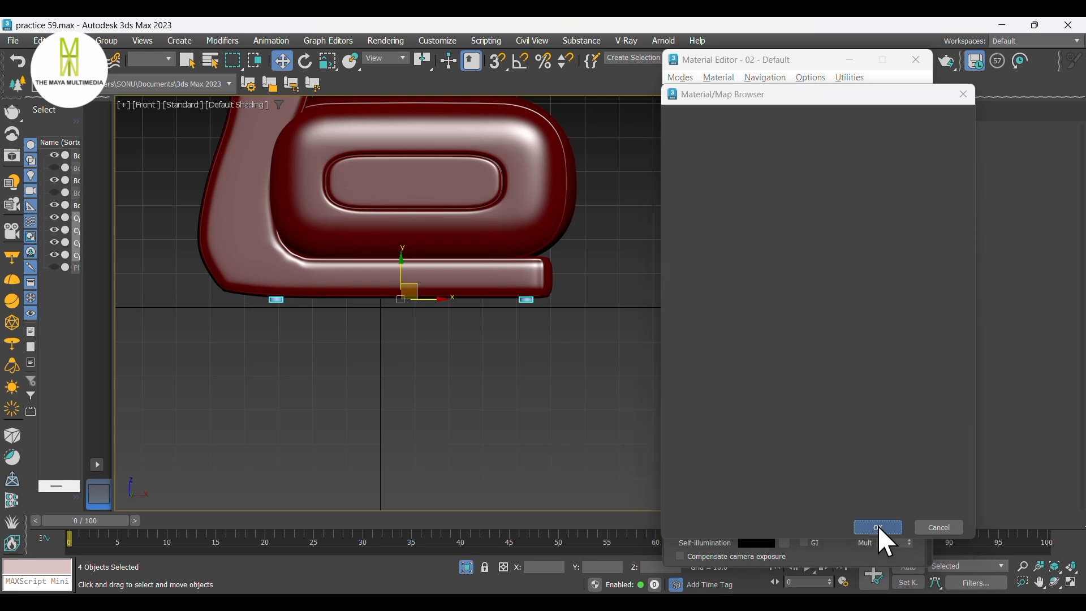
# Step: Lower the Noise map's size, set the bump amount to 1, and assign the black material to the four selected feet
pyautogui.scroll(-2, 832, 396)
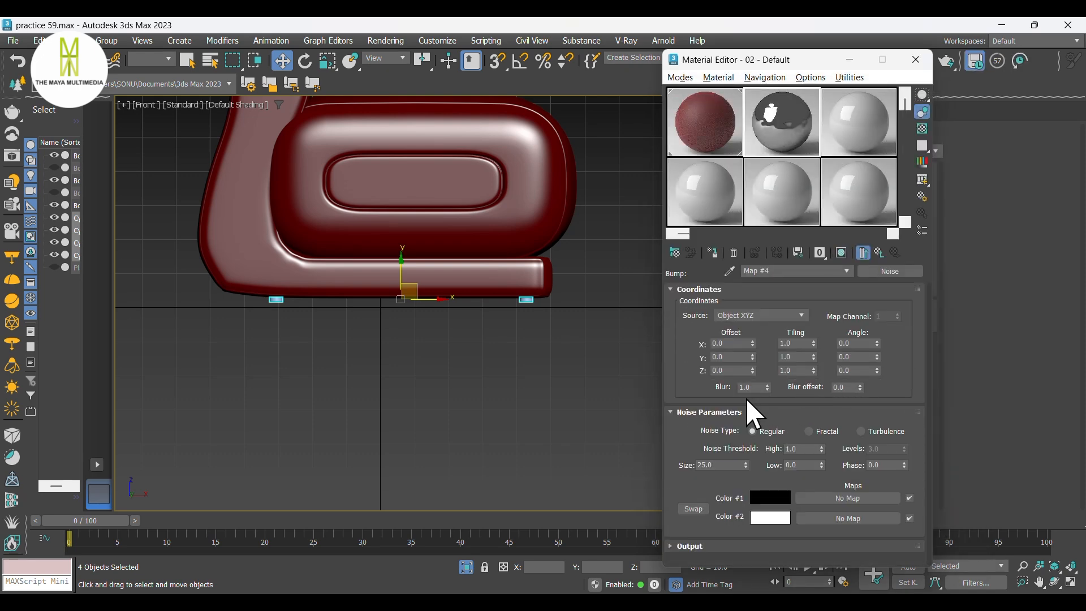
pyautogui.moveTo(730, 462); pyautogui.dragTo(677, 469)
pyautogui.write('0')
pyautogui.click(879, 252)
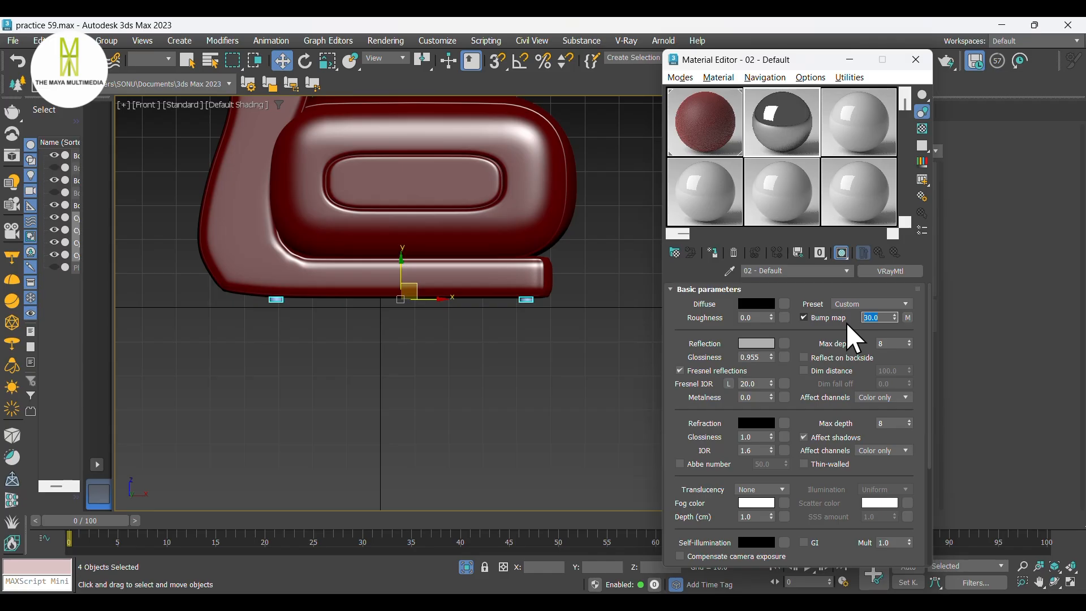
pyautogui.write('1')
pyautogui.press('Return')
pyautogui.click(850, 59)
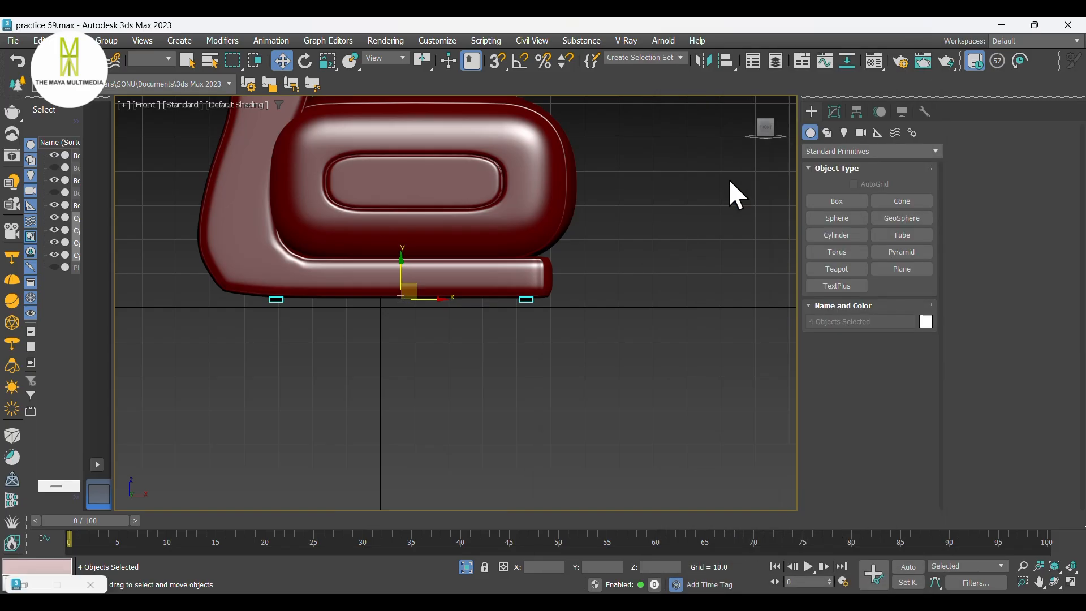
# Step: Select all parts of the chair and make one Copy-type clone of them beside the original in the Left view
pyautogui.press('p')
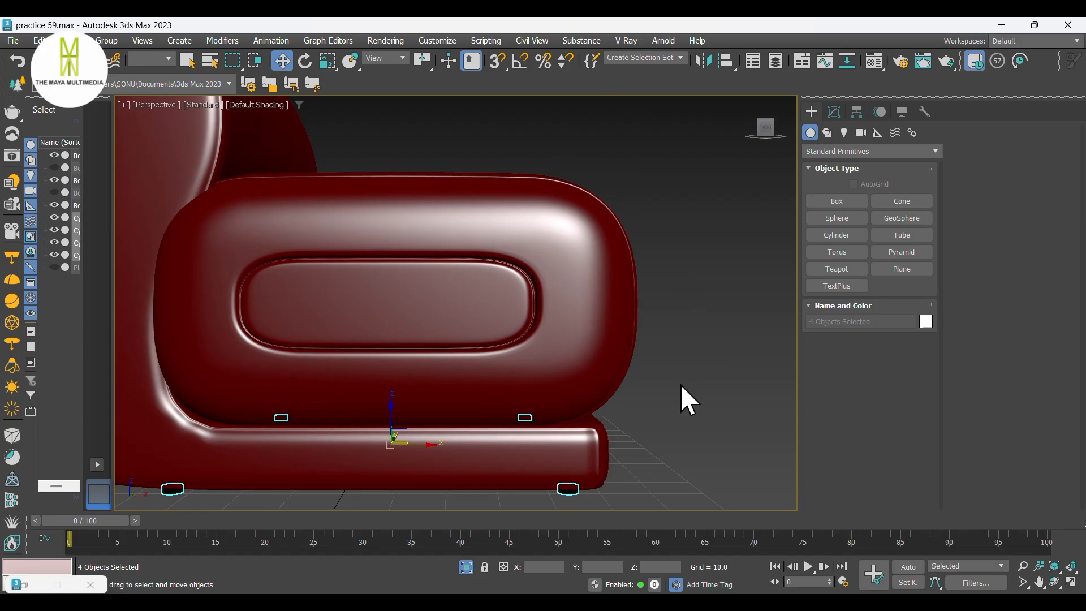
pyautogui.moveTo(681, 384); pyautogui.dragTo(631, 411, button='middle')
pyautogui.scroll(-5, 663, 398)
pyautogui.keyDown('alt'); pyautogui.moveTo(632, 411); pyautogui.dragTo(587, 423, button='middle'); pyautogui.keyUp('alt')
pyautogui.click(677, 409)
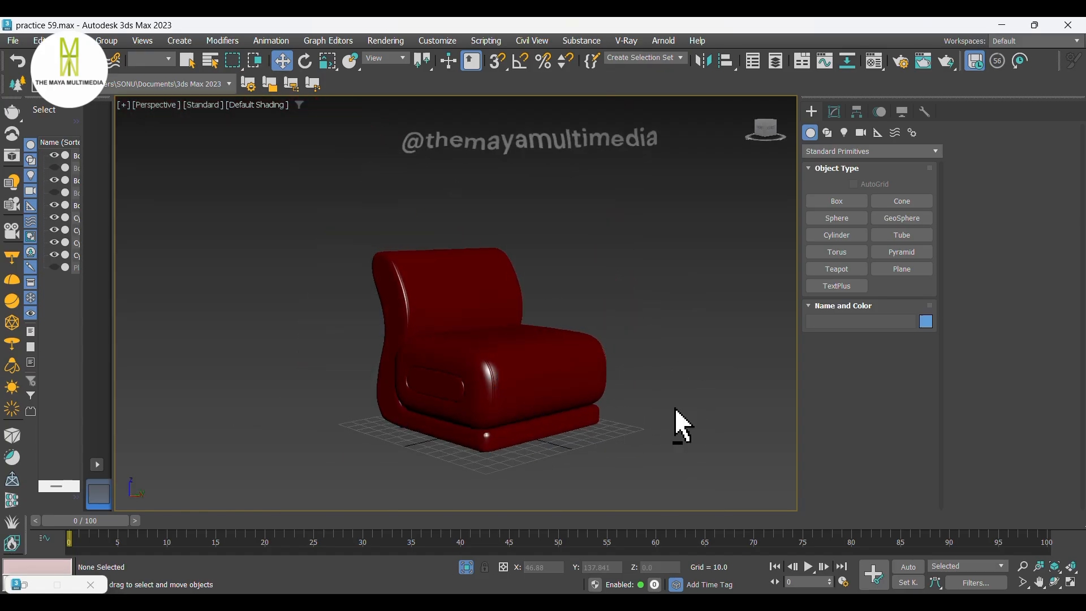
pyautogui.keyDown('alt'); pyautogui.moveTo(677, 410); pyautogui.dragTo(587, 429, button='middle'); pyautogui.keyUp('alt')
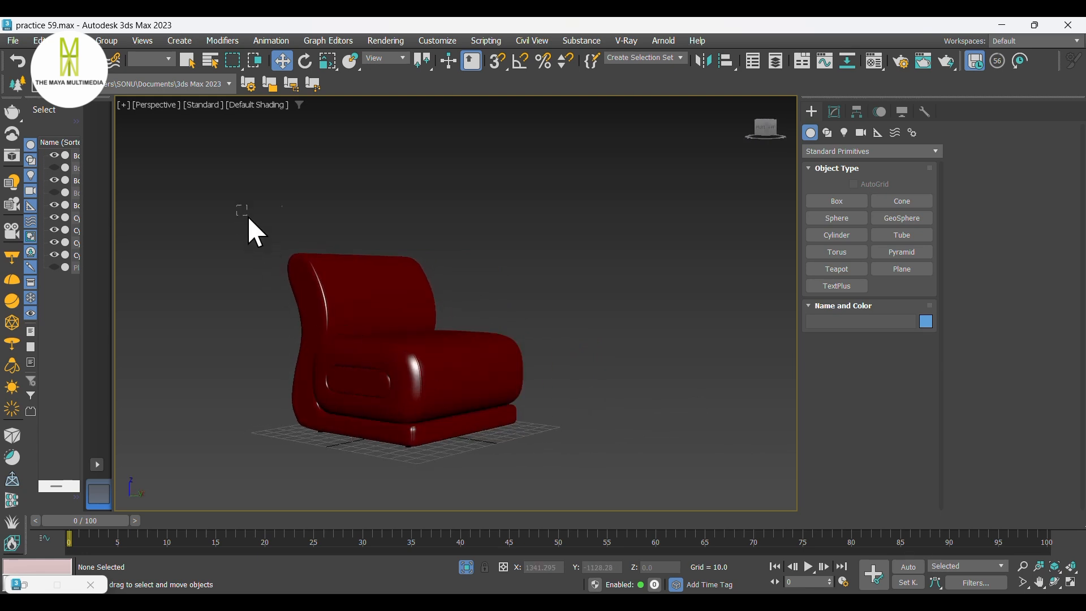
pyautogui.moveTo(601, 458); pyautogui.dragTo(567, 446)
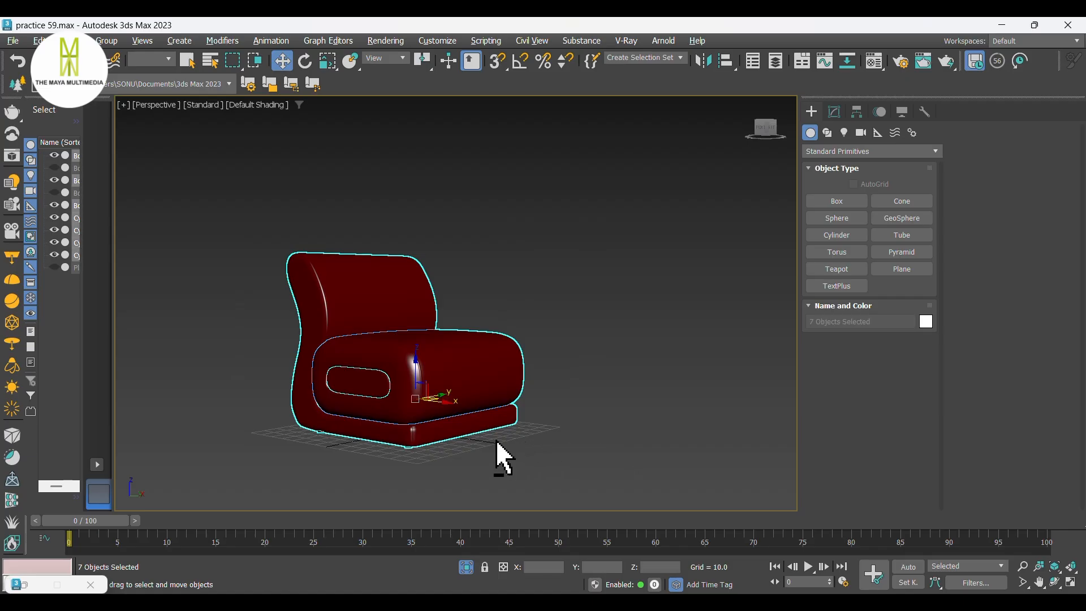
pyautogui.keyDown('alt'); pyautogui.moveTo(503, 459); pyautogui.dragTo(453, 424, button='middle'); pyautogui.keyUp('alt')
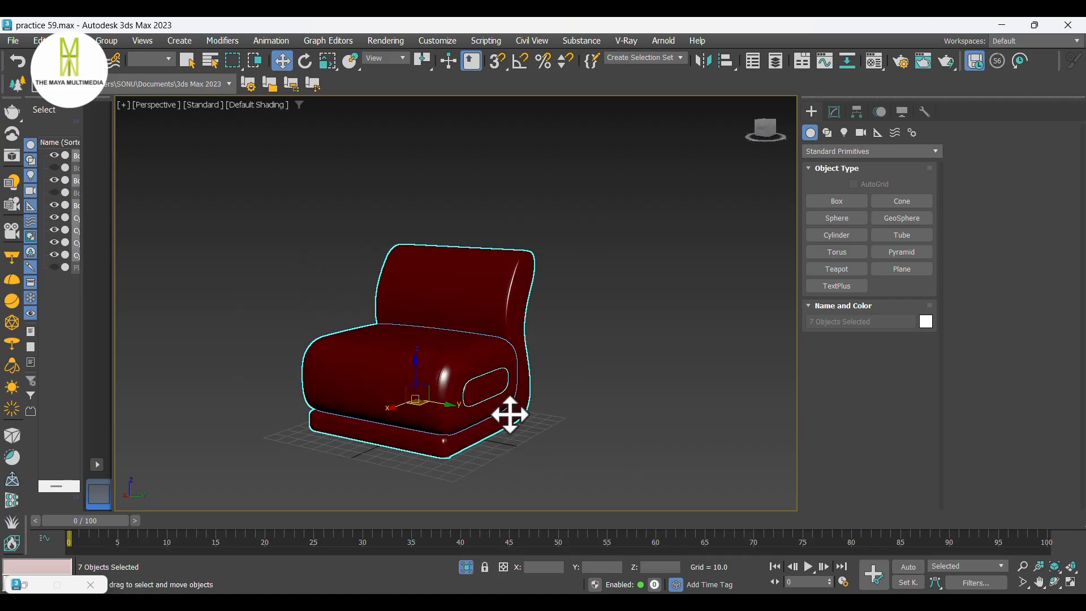
pyautogui.press('l')
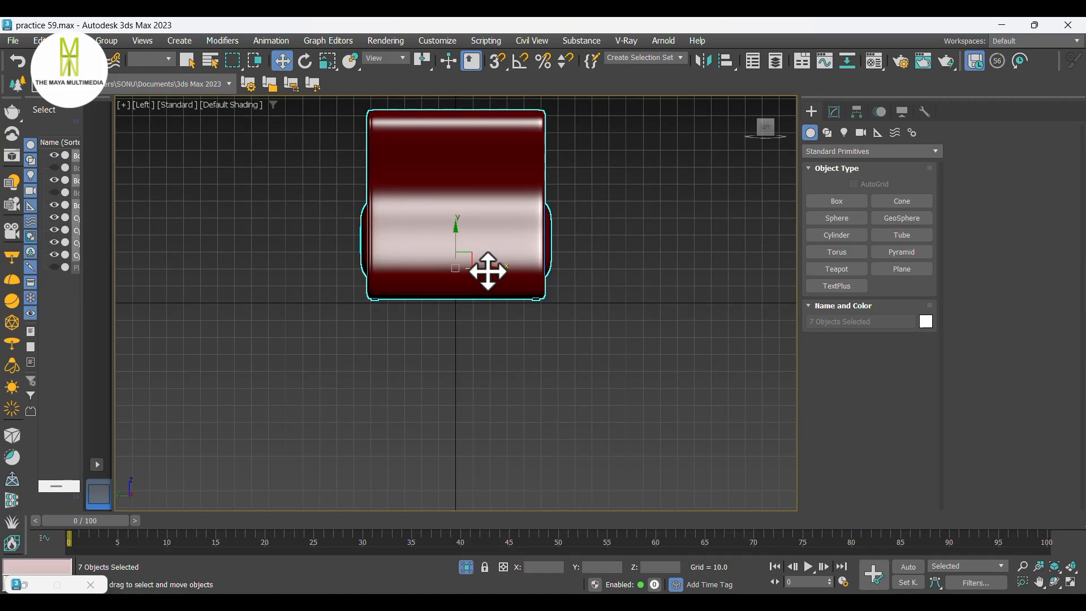
pyautogui.keyDown('shift'); pyautogui.moveTo(485, 269); pyautogui.dragTo(742, 281); pyautogui.keyUp('shift')
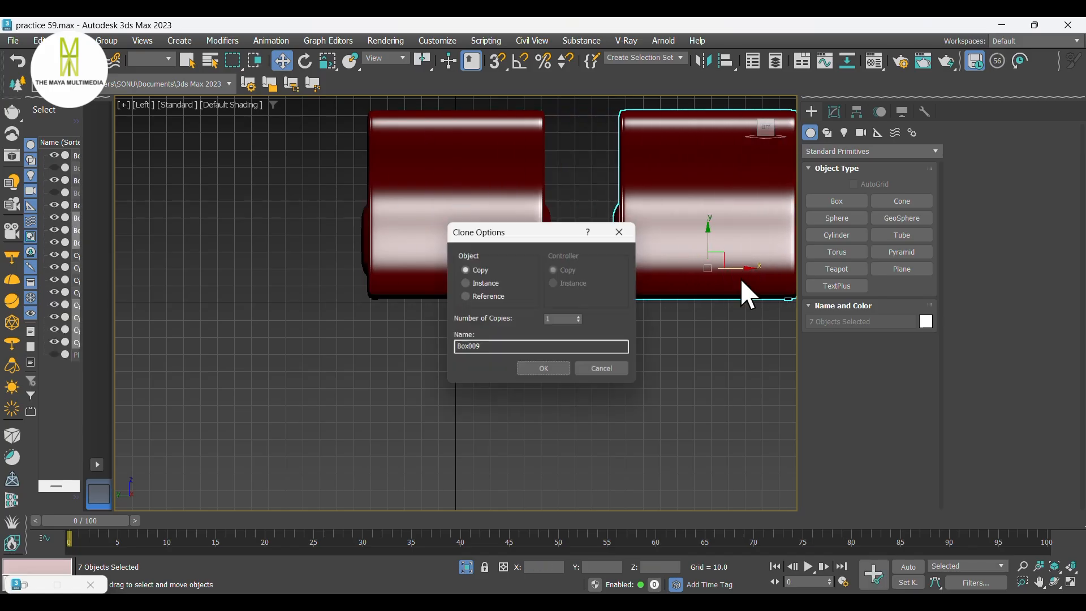
pyautogui.click(547, 370)
# Step: Group the parts of the copied chair, keeping the default group name
pyautogui.press('p')
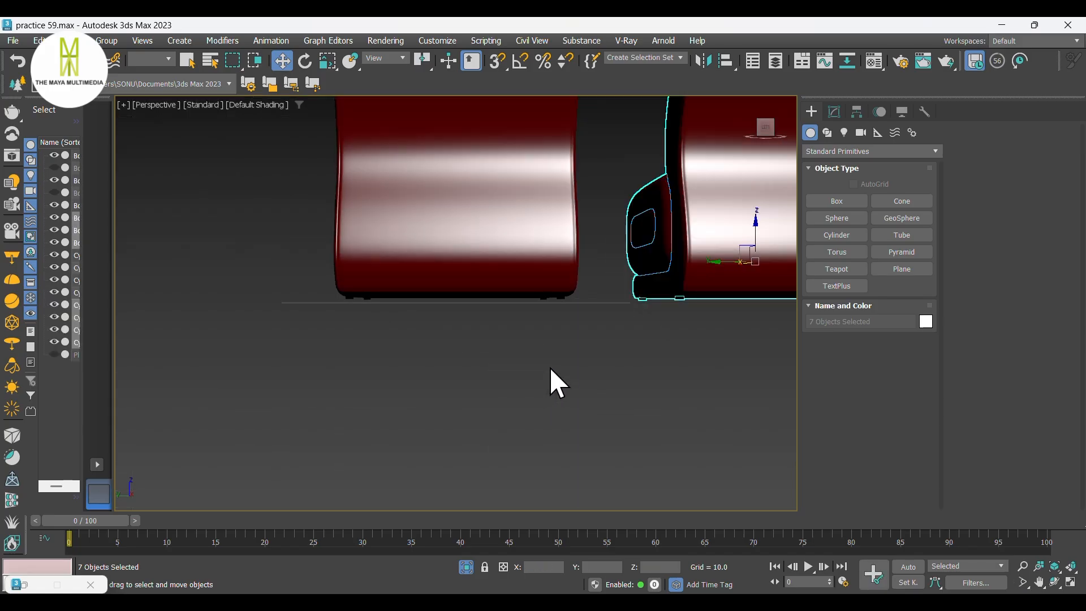
pyautogui.scroll(-4, 491, 367)
pyautogui.keyDown('alt'); pyautogui.moveTo(465, 371); pyautogui.dragTo(425, 405, button='middle'); pyautogui.keyUp('alt')
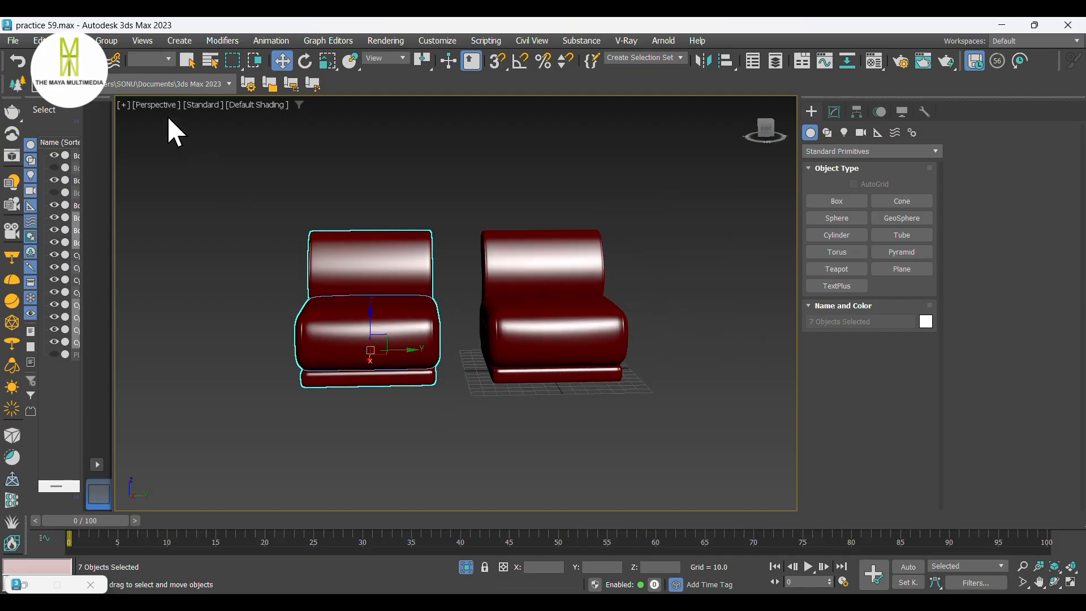
pyautogui.click(107, 40)
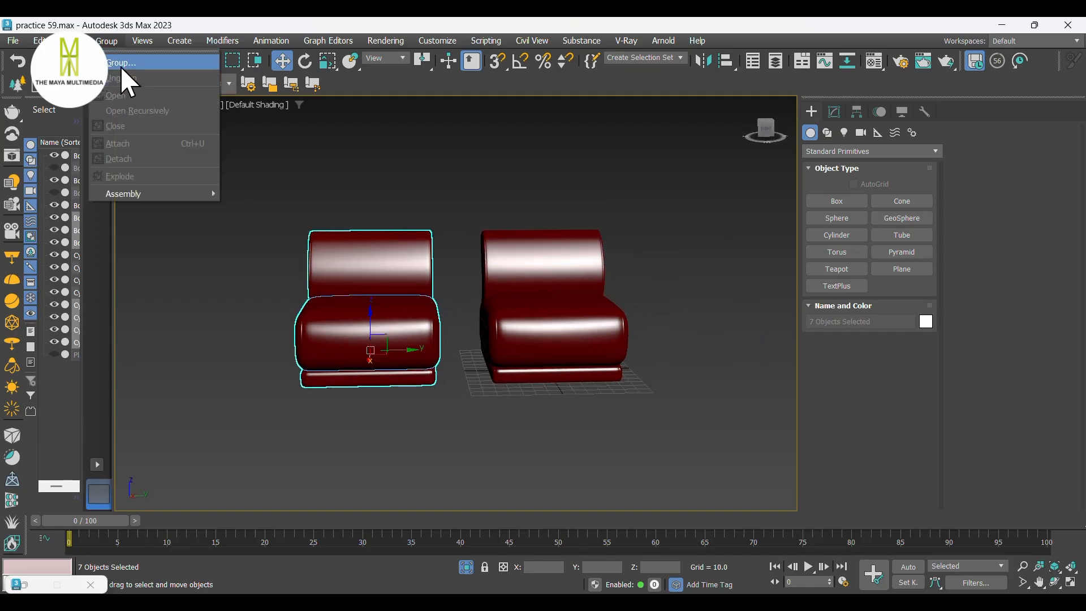
pyautogui.click(121, 64)
pyautogui.click(555, 336)
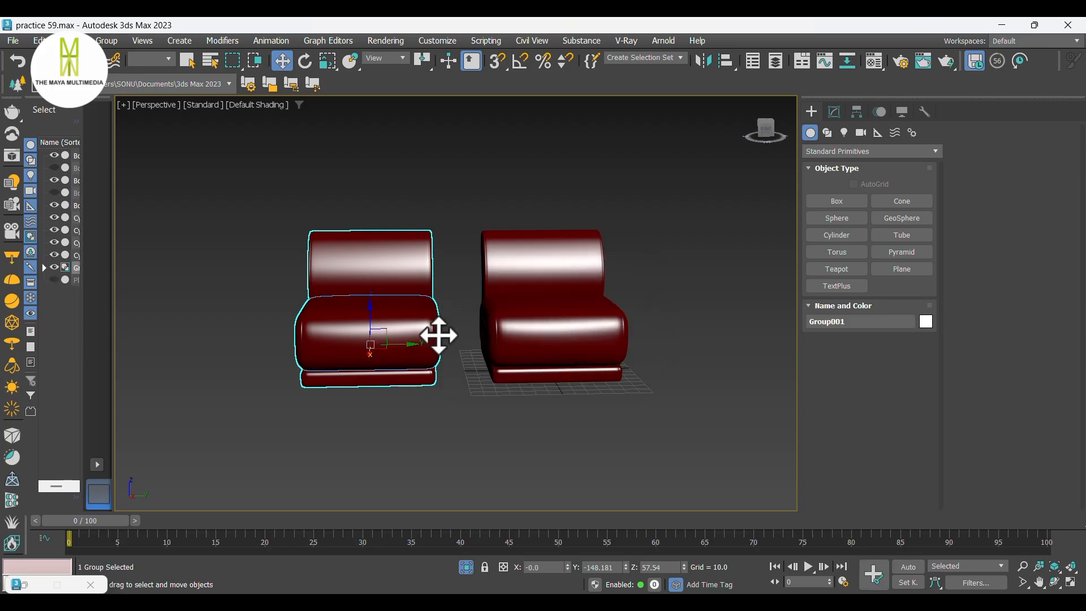
# Step: Rotate the copied chair about its vertical axis to angle its side into view, and ungroup it
pyautogui.press('e')
pyautogui.moveTo(405, 358); pyautogui.dragTo(441, 357)
pyautogui.press('w')
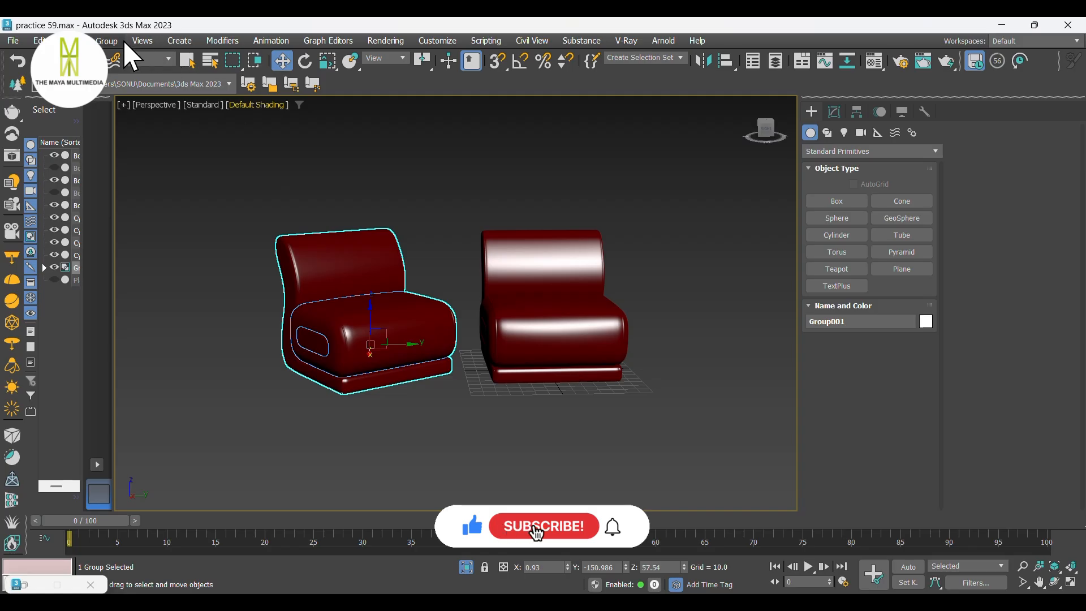
pyautogui.click(108, 40)
pyautogui.click(136, 78)
# Step: Select the copied chair's backrest-and-base body and change the third material slot, 03 - Default, from Physical Material to VRayMtl
pyautogui.click(358, 259)
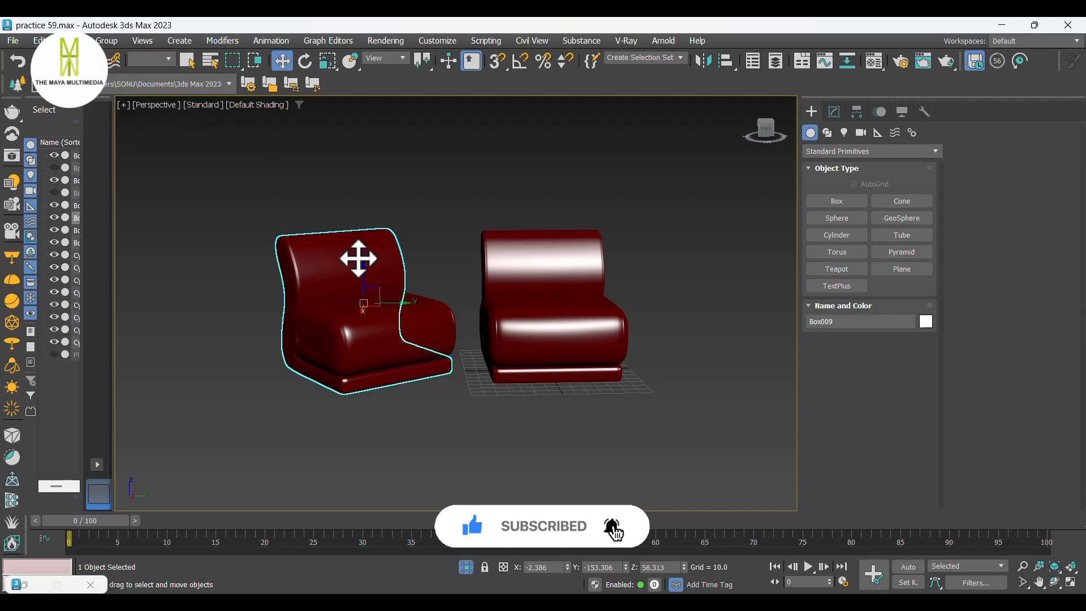
pyautogui.press('m')
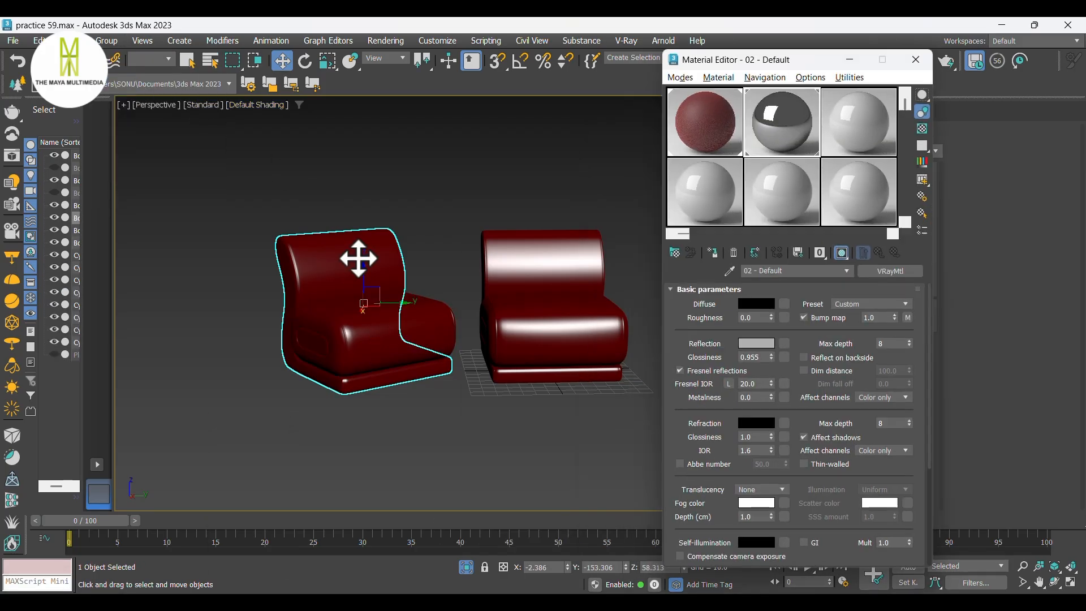
pyautogui.click(861, 134)
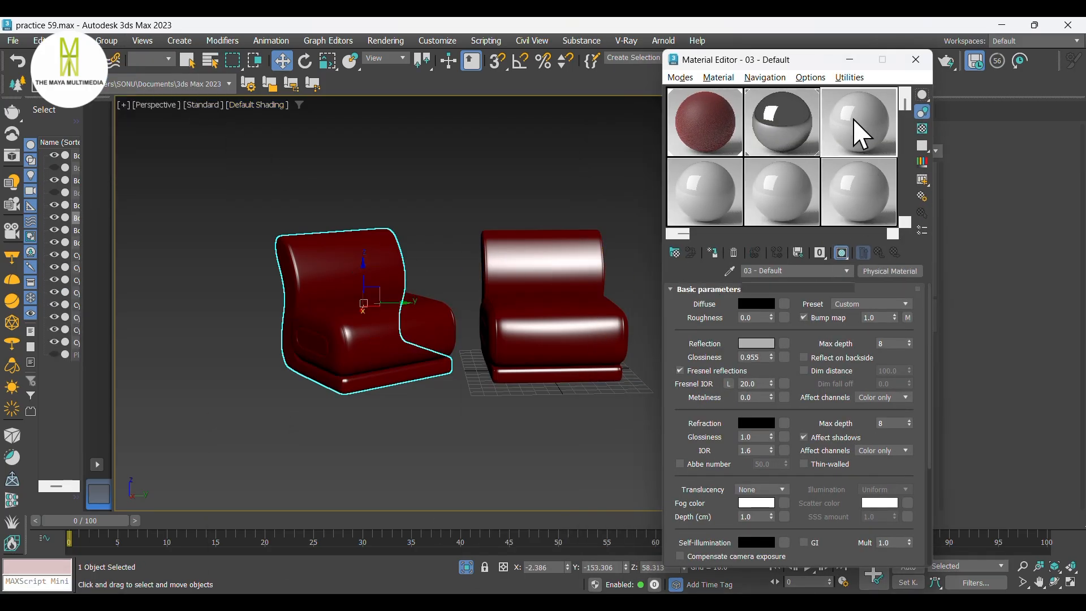
pyautogui.click(878, 272)
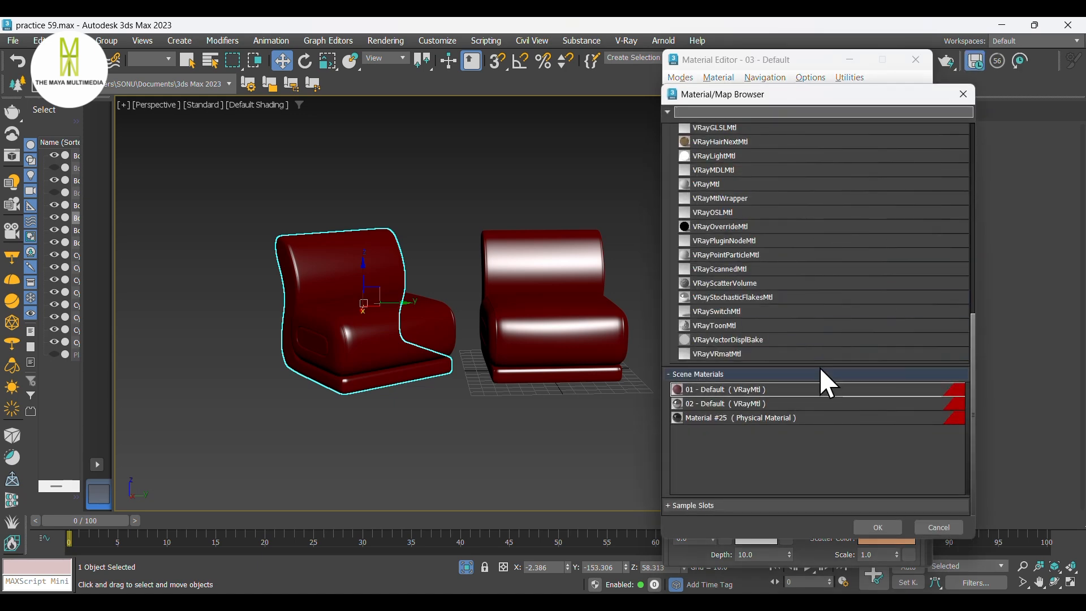
pyautogui.click(735, 187)
pyautogui.click(872, 525)
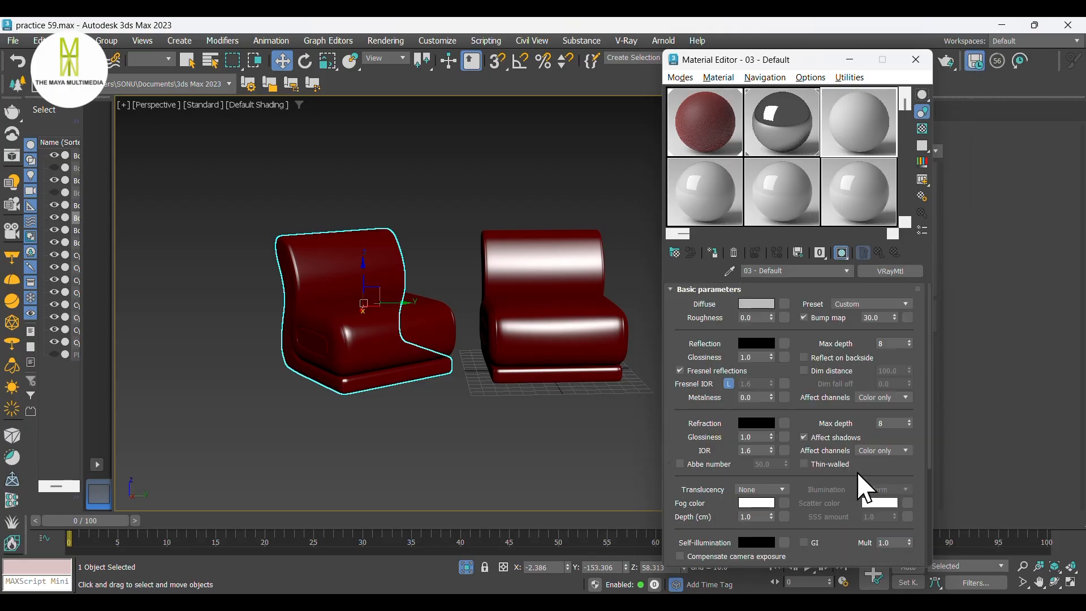
pyautogui.click(323, 245)
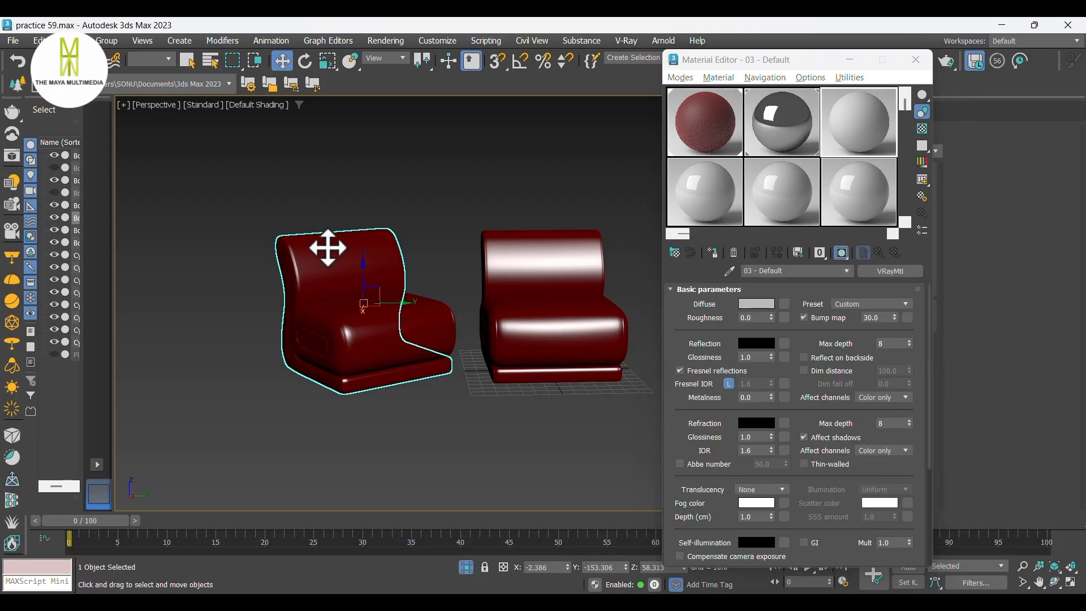
# Step: Set the third material's diffuse color to dark blue with RGB 0, 4, 36
pyautogui.click(759, 303)
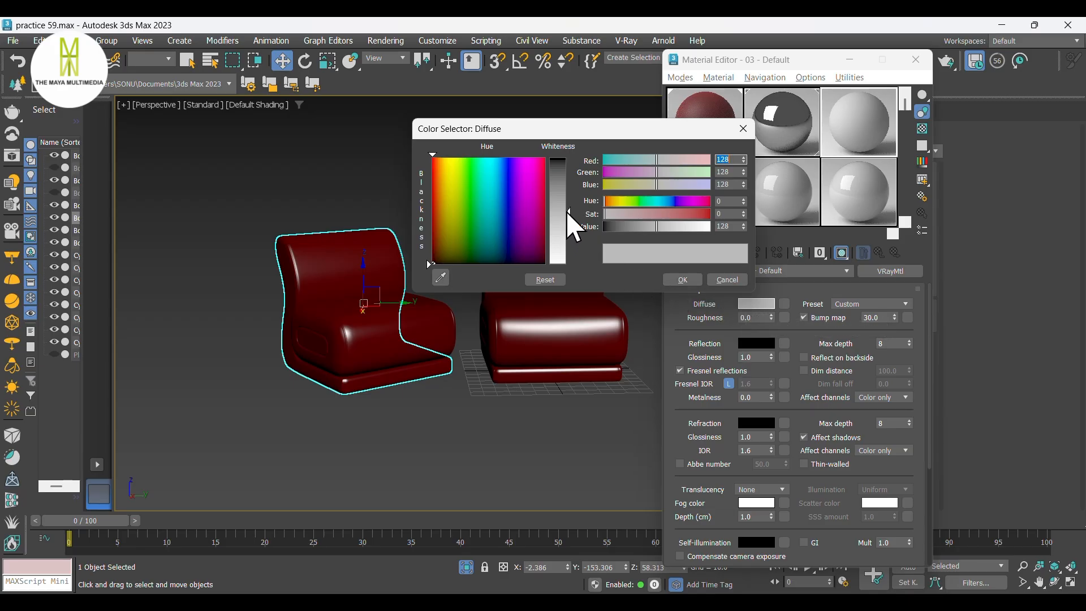
pyautogui.click(501, 225)
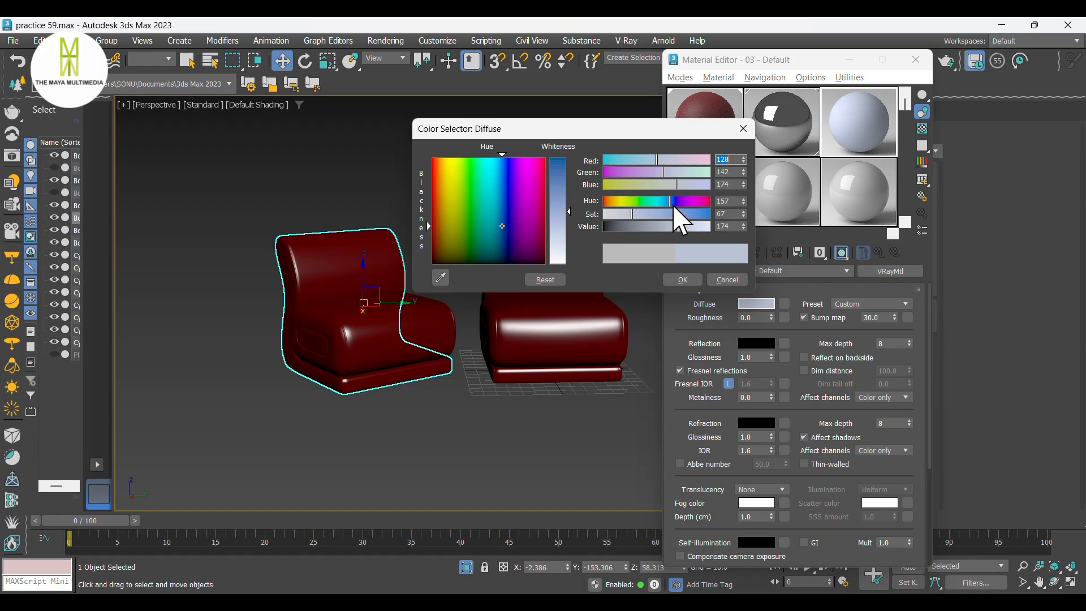
pyautogui.moveTo(670, 202)
pyautogui.mouseDown()
pyautogui.moveTo(711, 215)
pyautogui.moveTo(619, 232)
pyautogui.mouseUp()
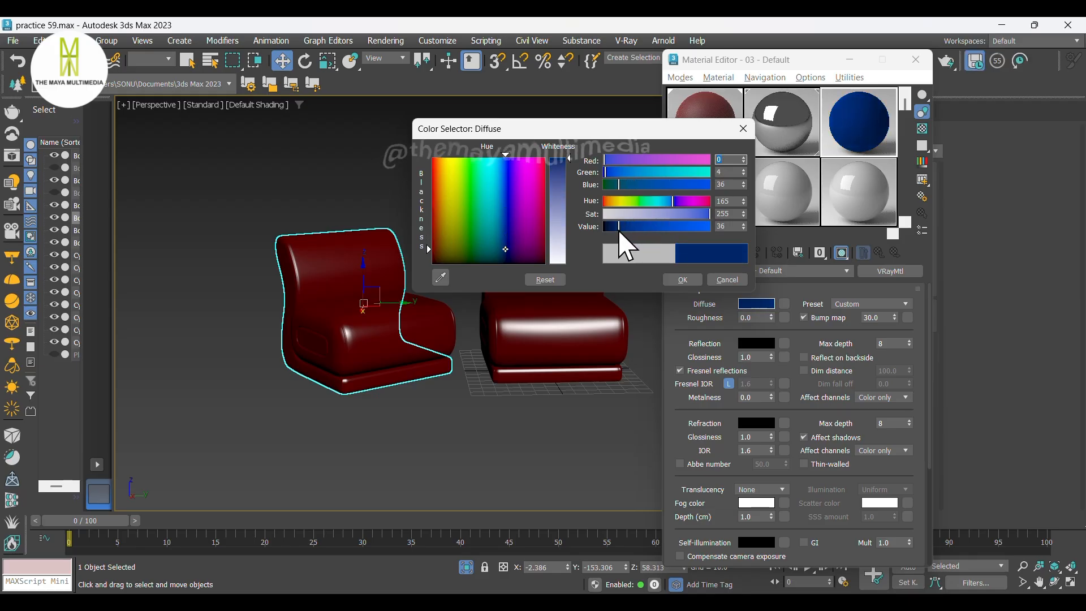
pyautogui.click(675, 278)
# Step: Set the third material's reflection color to white
pyautogui.click(755, 344)
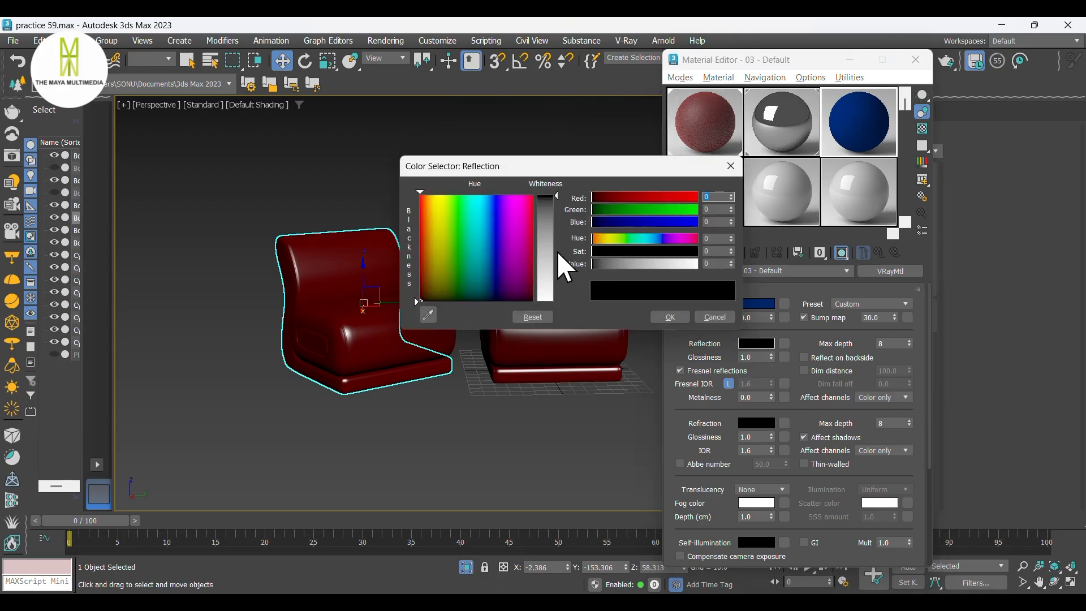
pyautogui.moveTo(559, 255); pyautogui.dragTo(597, 304)
pyautogui.click(674, 318)
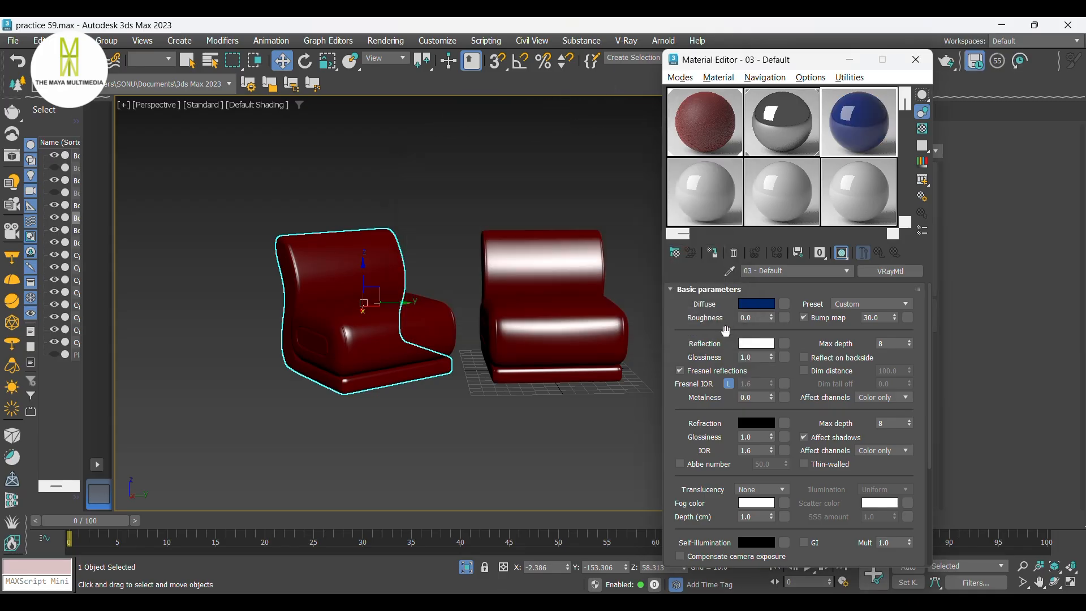
# Step: Unlock the third material's Fresnel IOR and set its reflection glossiness to 0.4, checking the result in an enlarged preview
pyautogui.click(729, 383)
pyautogui.write('0.4')
pyautogui.press('Return')
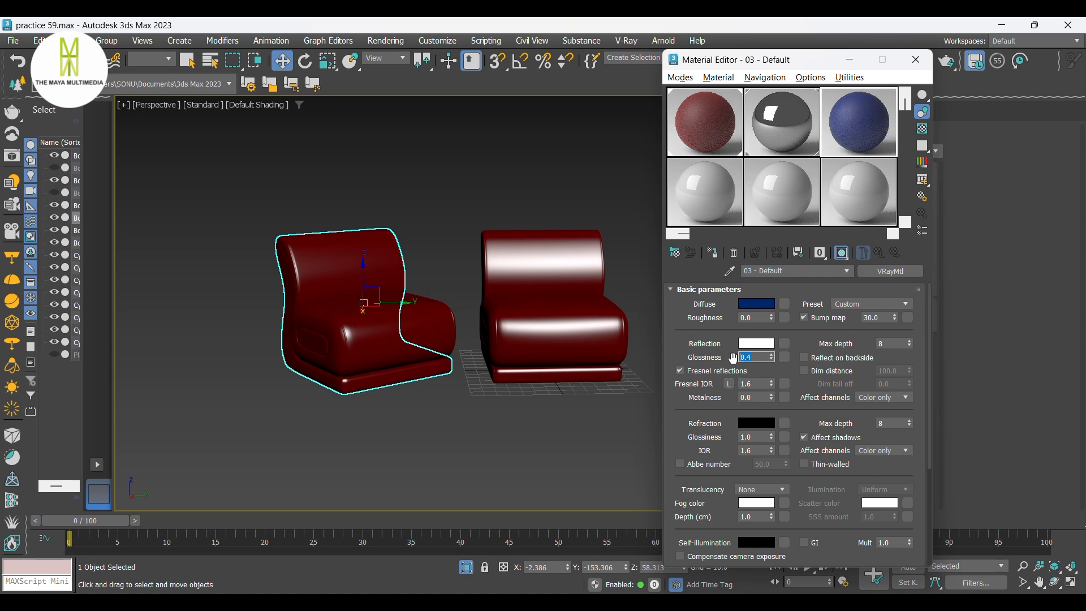
pyautogui.doubleClick(863, 122)
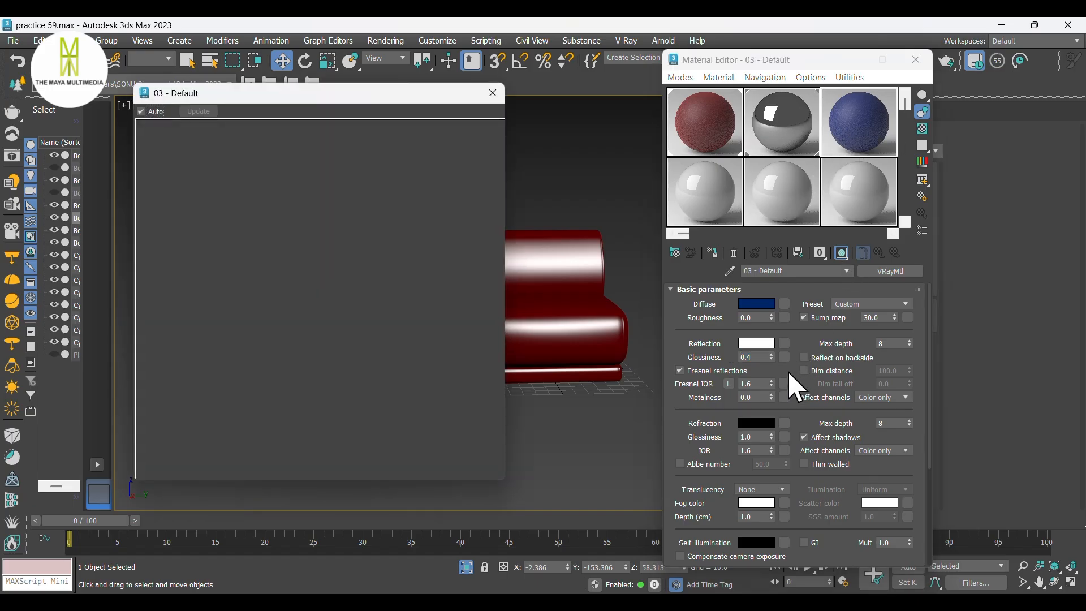
pyautogui.scroll(-1, 753, 388)
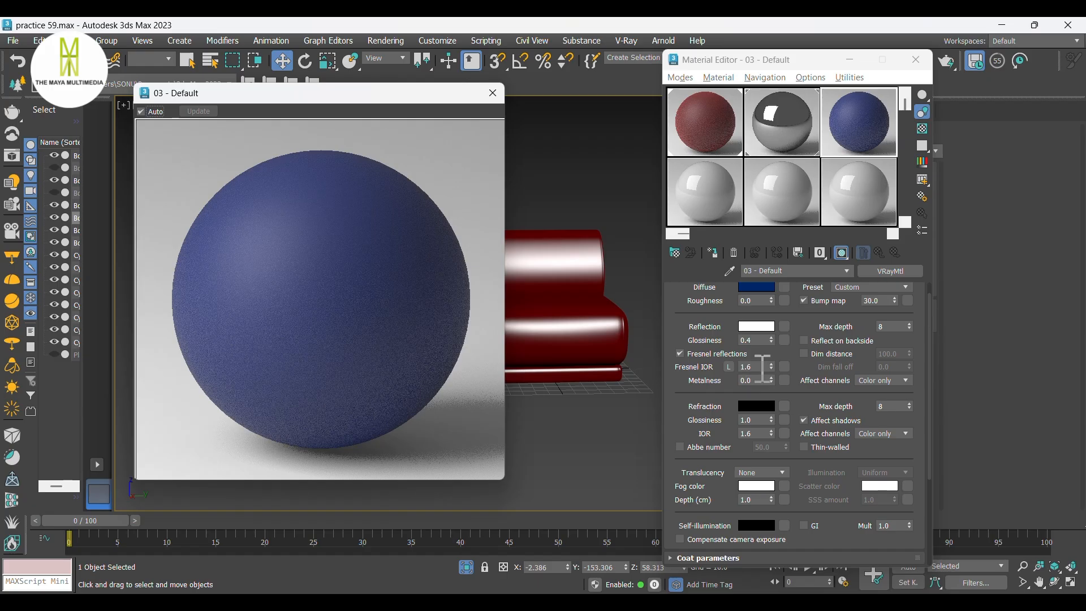
pyautogui.scroll(1, 769, 348)
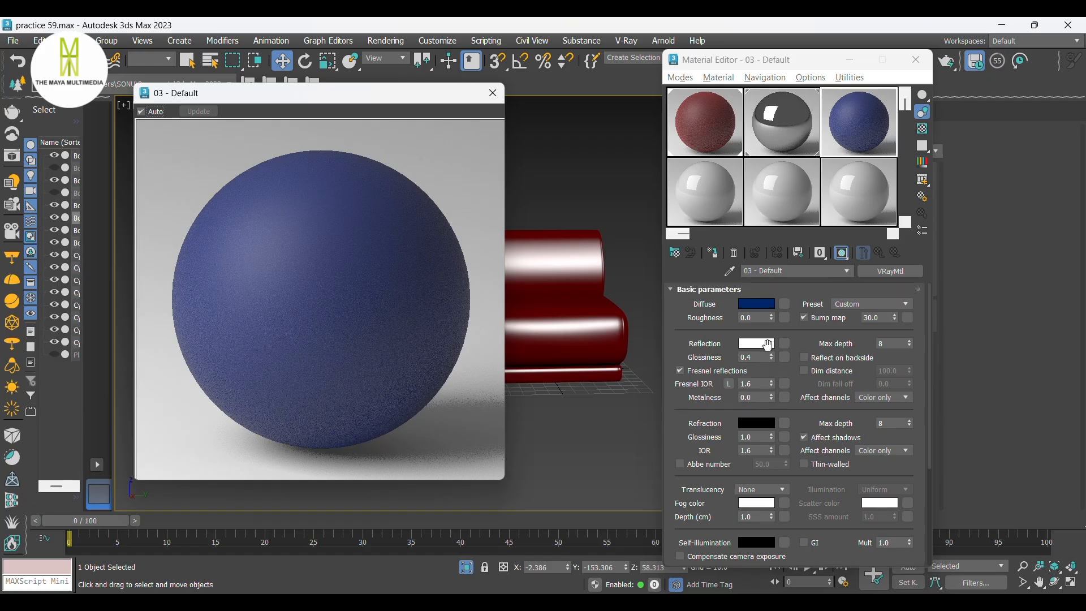
# Step: Copy the third material's dark blue diffuse color into its sheen color
pyautogui.rightClick(756, 306)
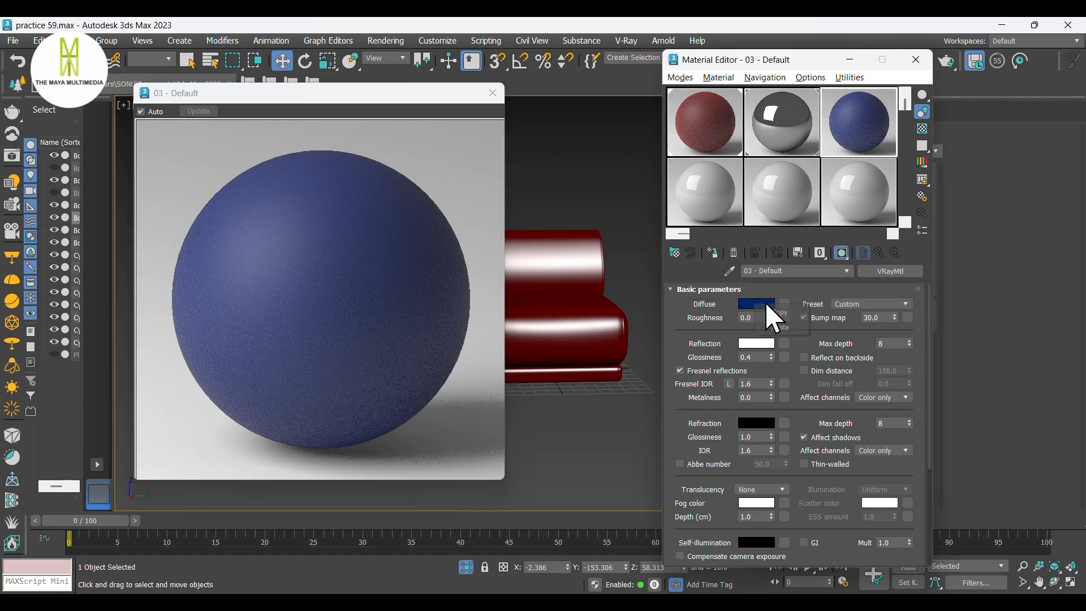
pyautogui.click(787, 313)
pyautogui.scroll(-6, 720, 463)
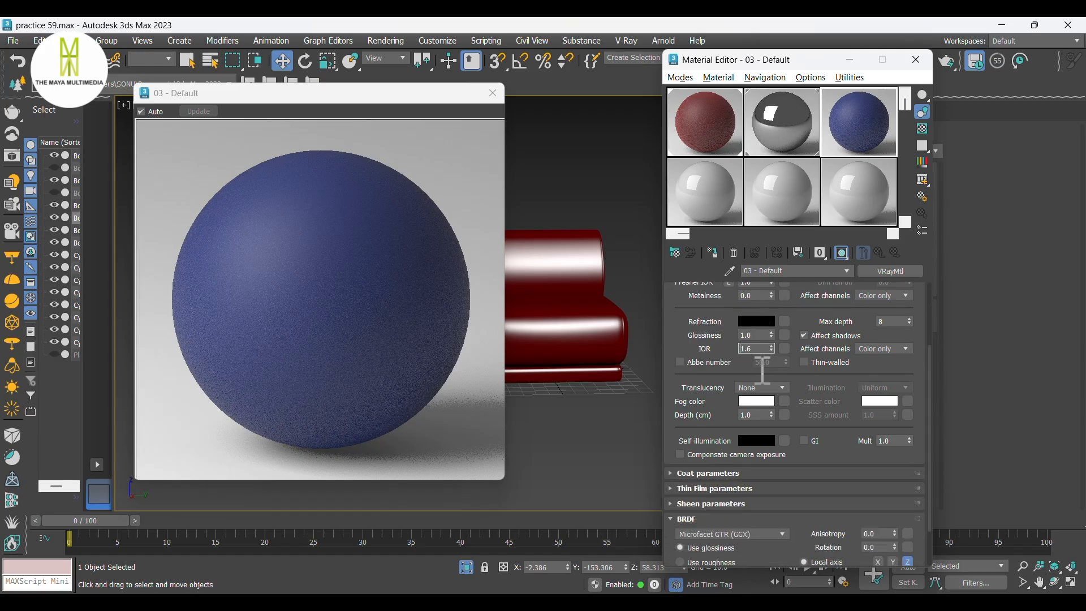
pyautogui.click(698, 506)
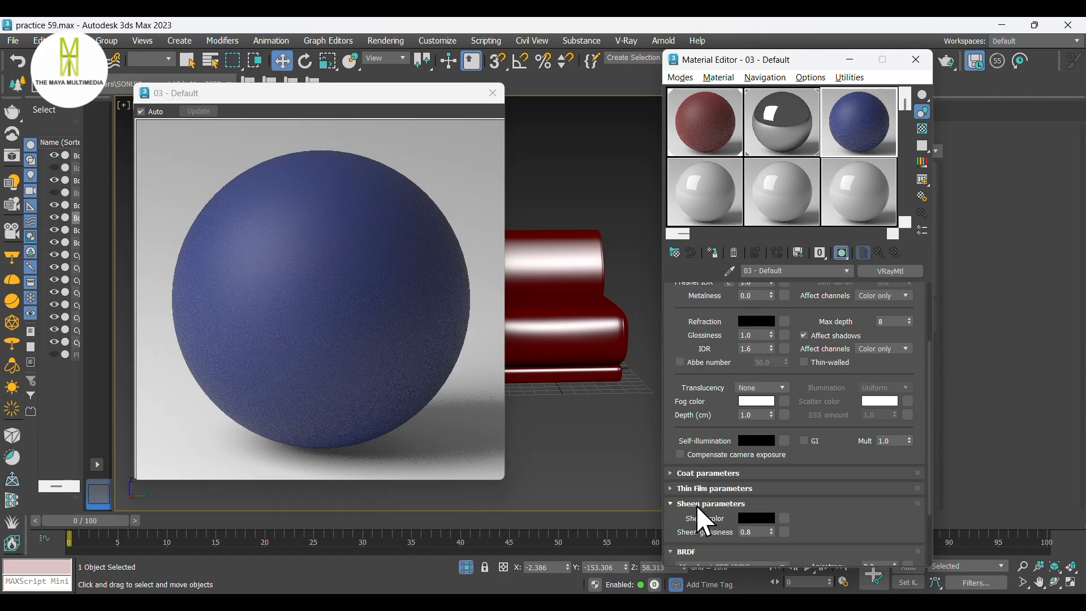
pyautogui.rightClick(759, 518)
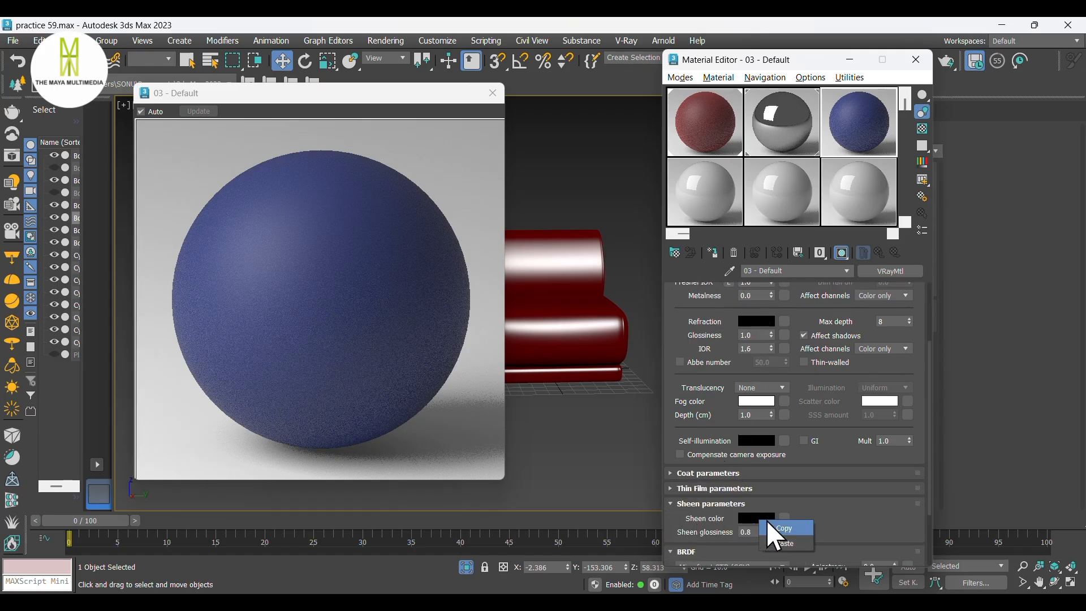
pyautogui.click(790, 546)
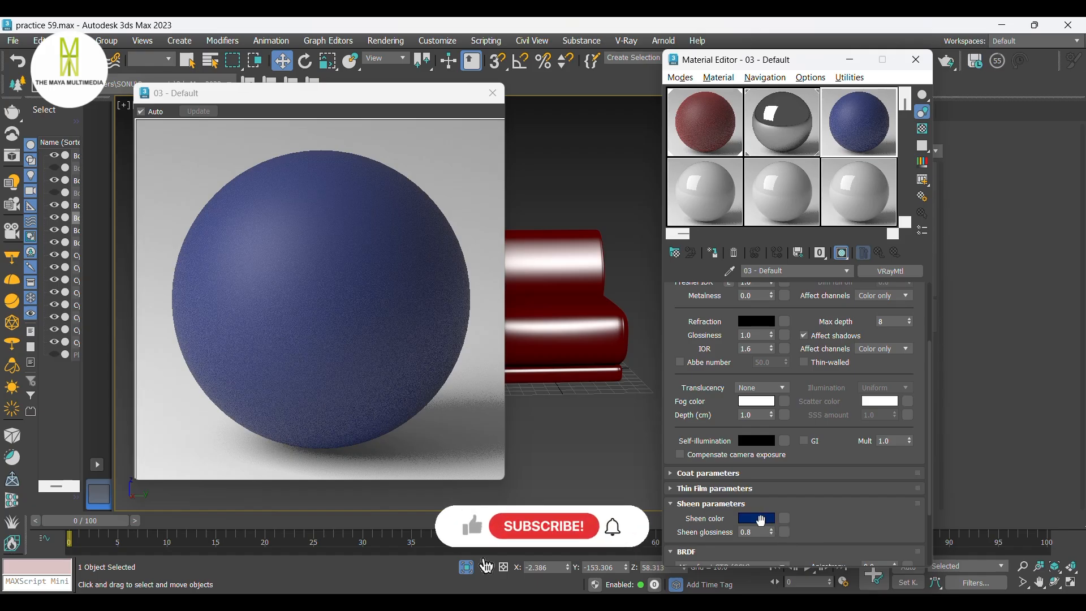
# Step: Brighten the third material's sheen color to a value of 177, giving RGB 0, 21, 177
pyautogui.click(756, 518)
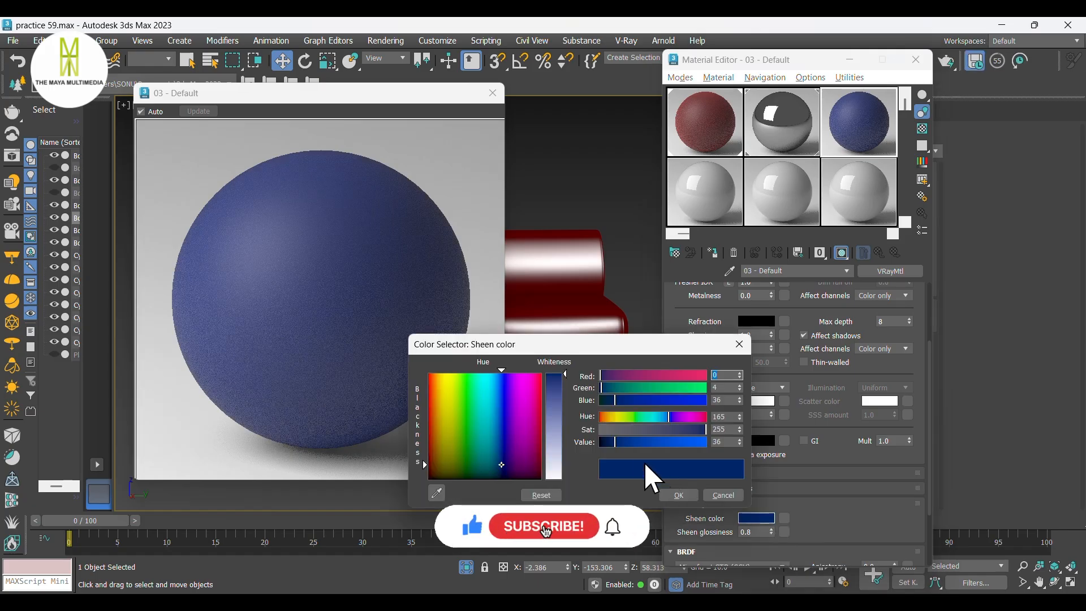
pyautogui.moveTo(641, 443); pyautogui.dragTo(672, 444)
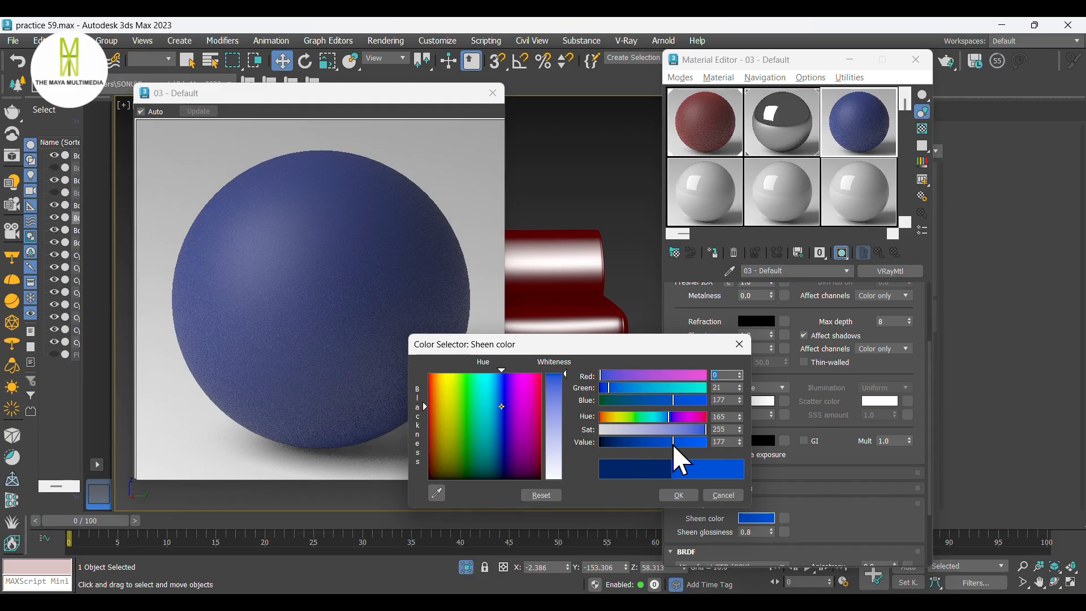
pyautogui.click(680, 497)
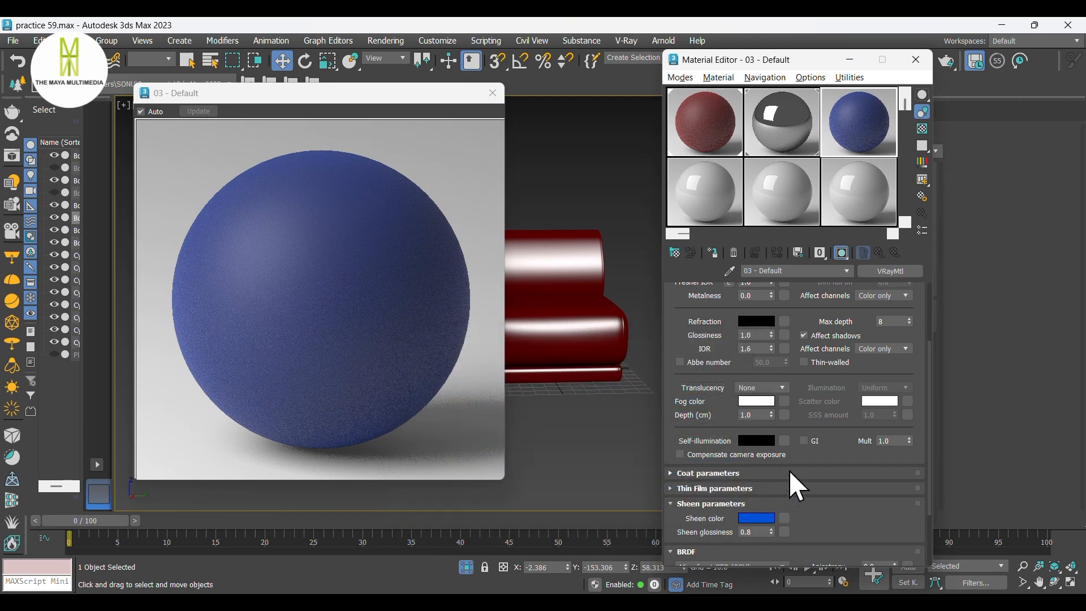
# Step: Assign a Noise map to the third material's bump map slot
pyautogui.scroll(6, 789, 470)
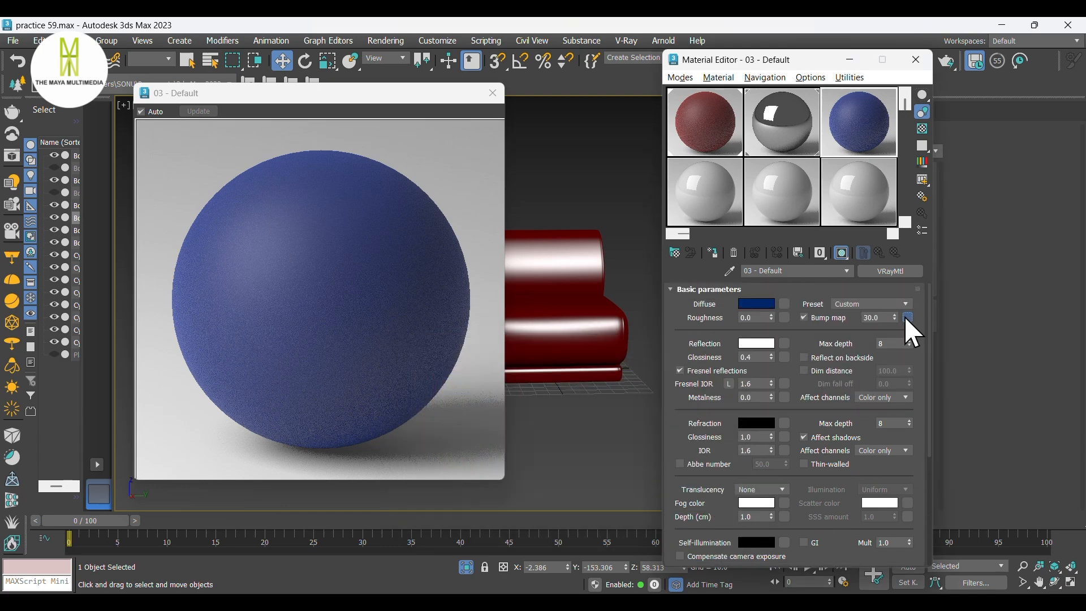
pyautogui.click(908, 317)
pyautogui.scroll(-4, 755, 457)
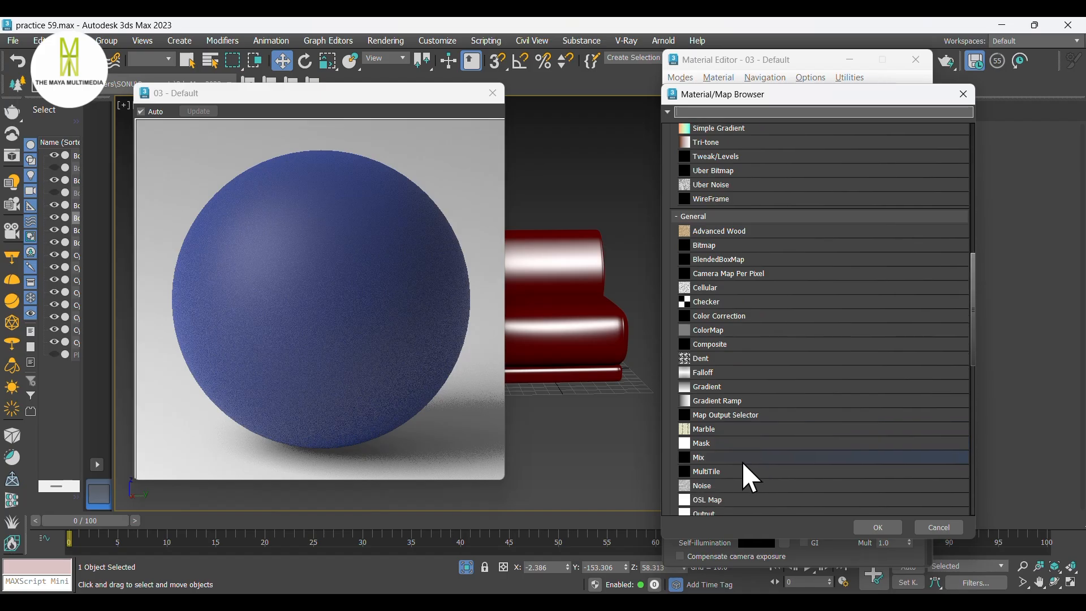
pyautogui.click(726, 490)
pyautogui.click(878, 529)
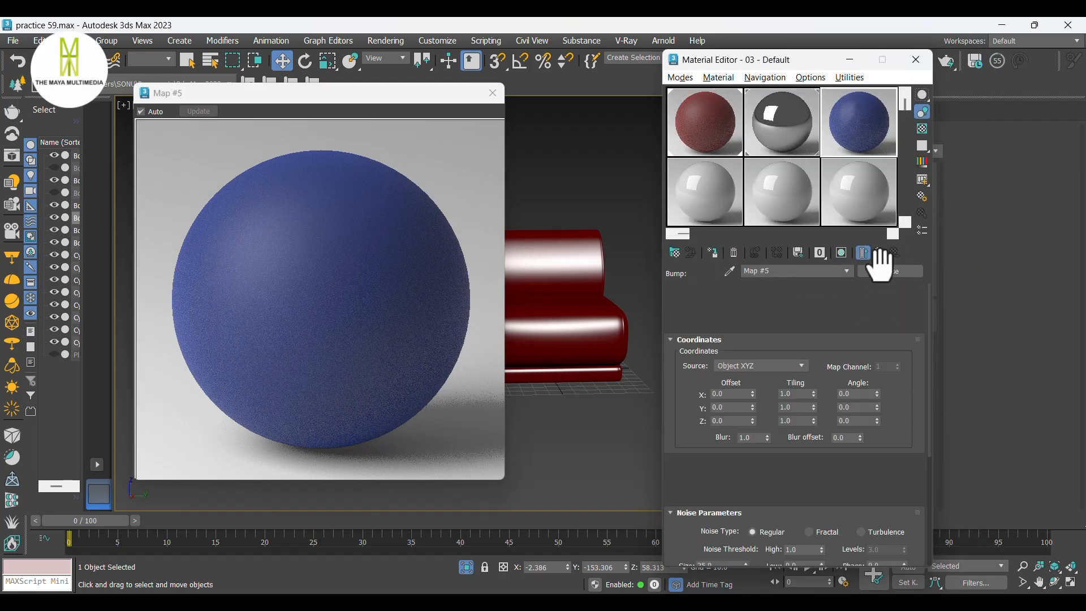
# Step: Set the noise size to 0.1 and the third material's bump map amount to 1.0, and close the enlarged preview
pyautogui.scroll(-2, 874, 255)
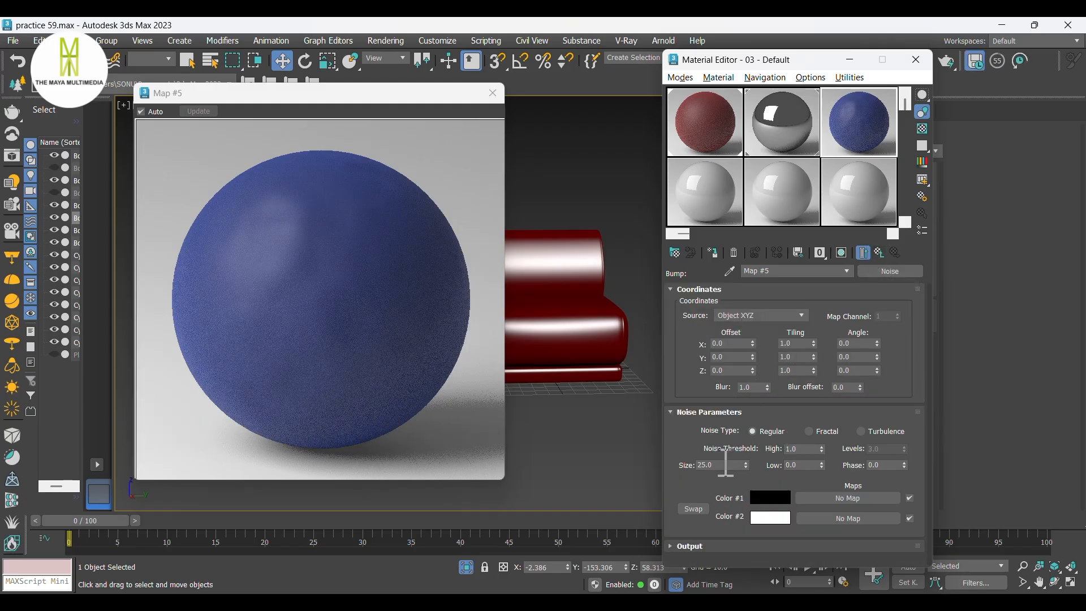
pyautogui.doubleClick(705, 465)
pyautogui.press('Return')
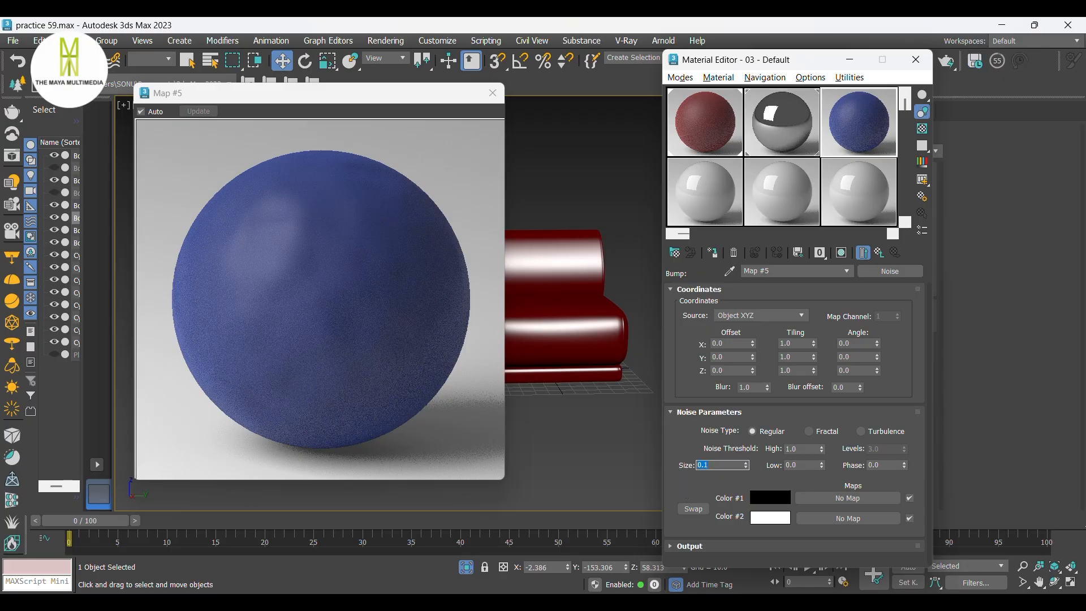
pyautogui.click(880, 253)
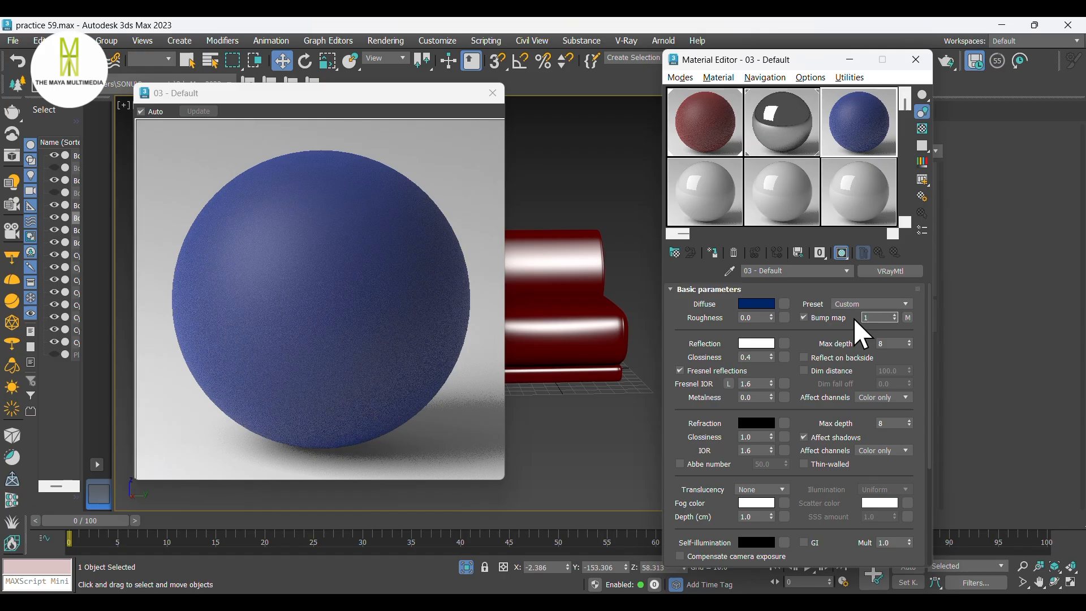
pyautogui.press('Return')
pyautogui.click(493, 93)
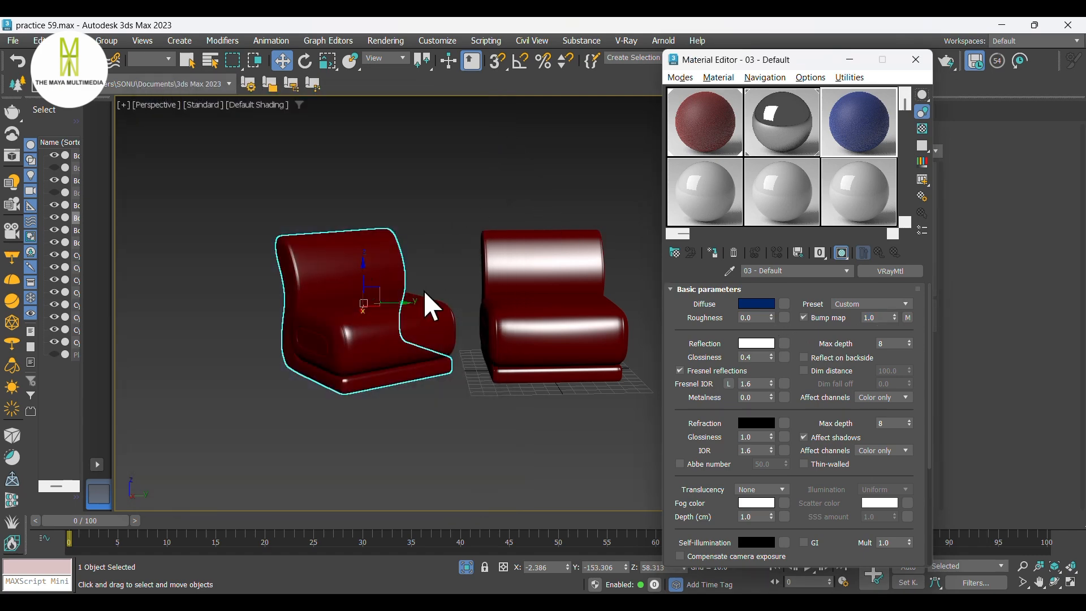
# Step: Assign the dark blue material to the copied chair's seat cushion, side inset and backrest-and-base body, and minimize the Material Editor
pyautogui.moveTo(380, 325)
pyautogui.keyDown('alt'); pyautogui.mouseDown(button='middle')
pyautogui.moveTo(382, 301)
pyautogui.moveTo(383, 334)
pyautogui.mouseUp(button='middle'); pyautogui.keyUp('alt')
pyautogui.click(425, 277)
pyautogui.click(376, 317)
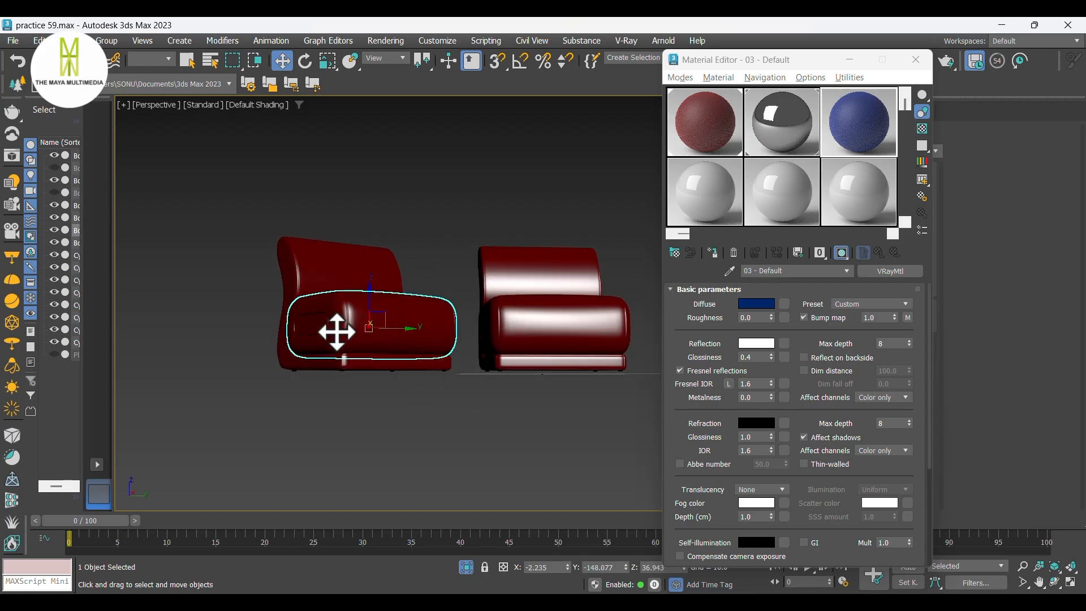
pyautogui.scroll(4, 336, 331)
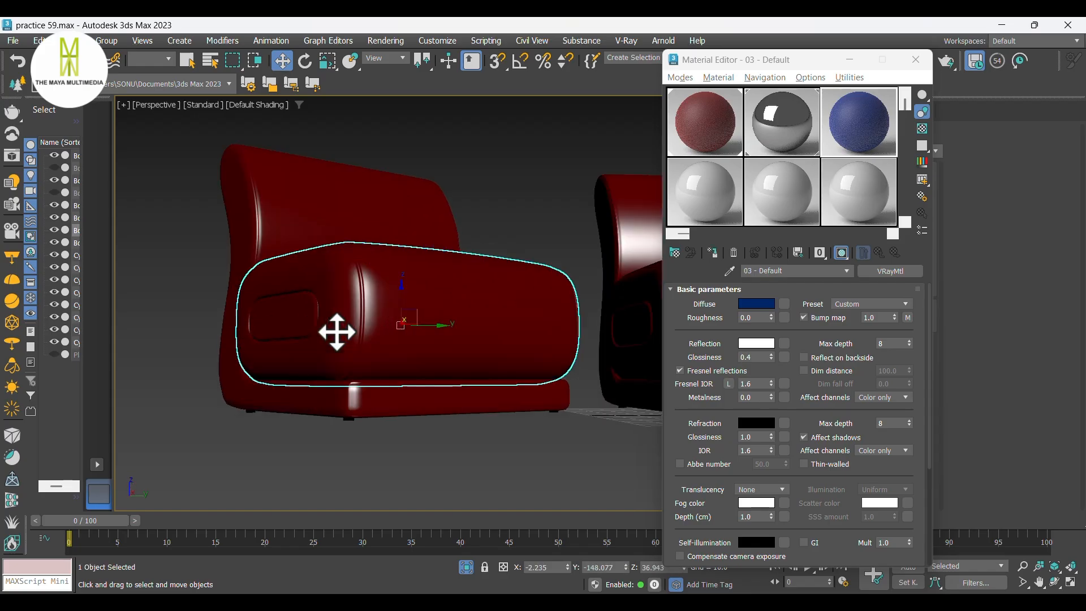
pyautogui.click(713, 253)
pyautogui.click(287, 312)
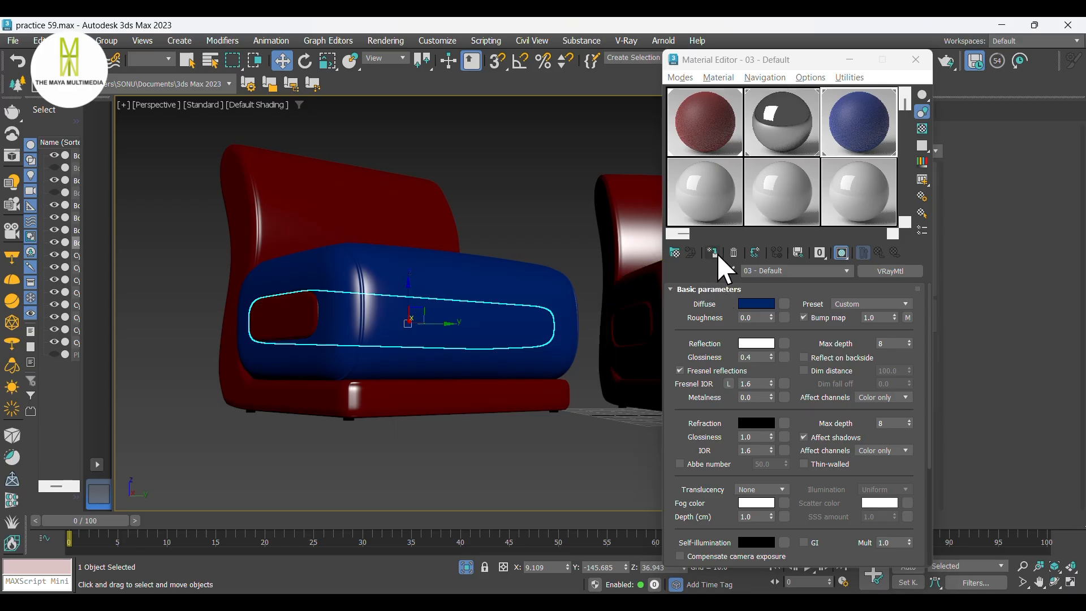
pyautogui.click(339, 214)
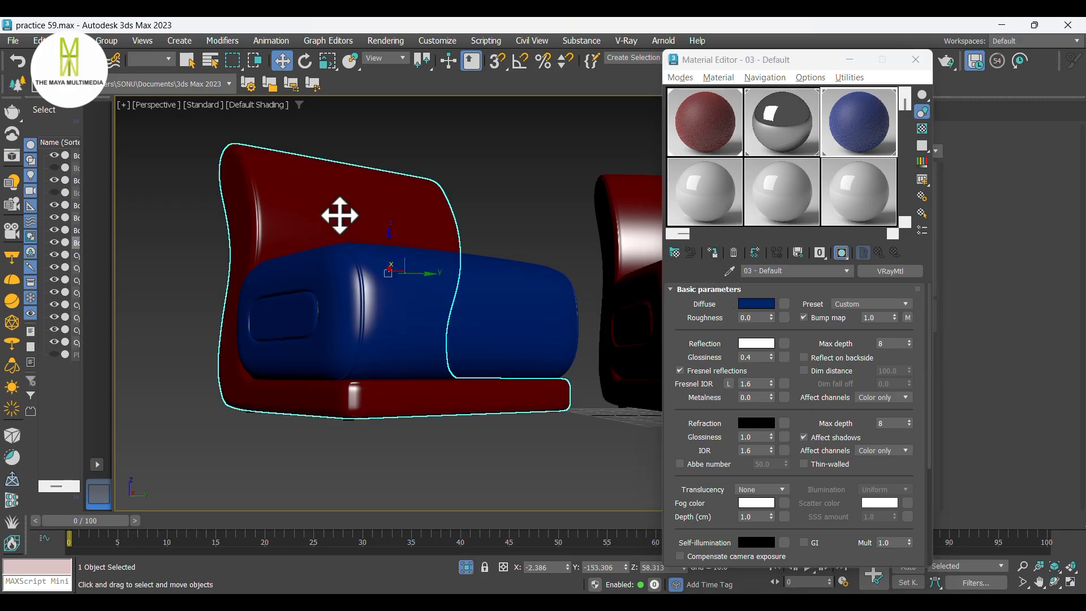
pyautogui.click(709, 253)
pyautogui.click(517, 251)
pyautogui.keyDown('alt'); pyautogui.moveTo(526, 387); pyautogui.dragTo(577, 367, button='middle'); pyautogui.keyUp('alt')
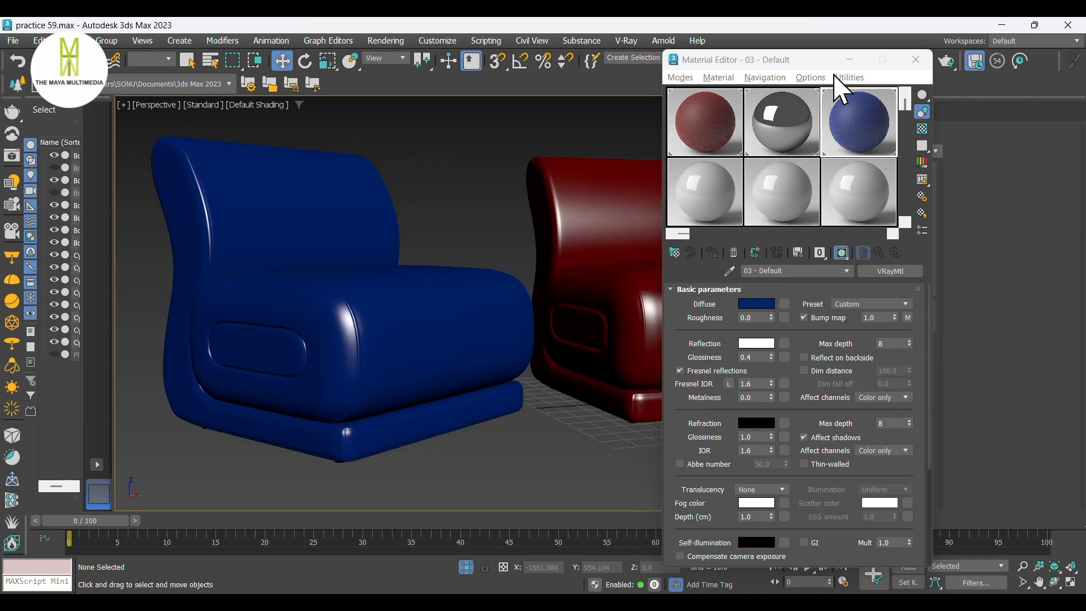
pyautogui.click(850, 60)
pyautogui.keyDown('alt'); pyautogui.moveTo(716, 376); pyautogui.dragTo(647, 448, button='middle'); pyautogui.keyUp('alt')
pyautogui.scroll(-3, 622, 382)
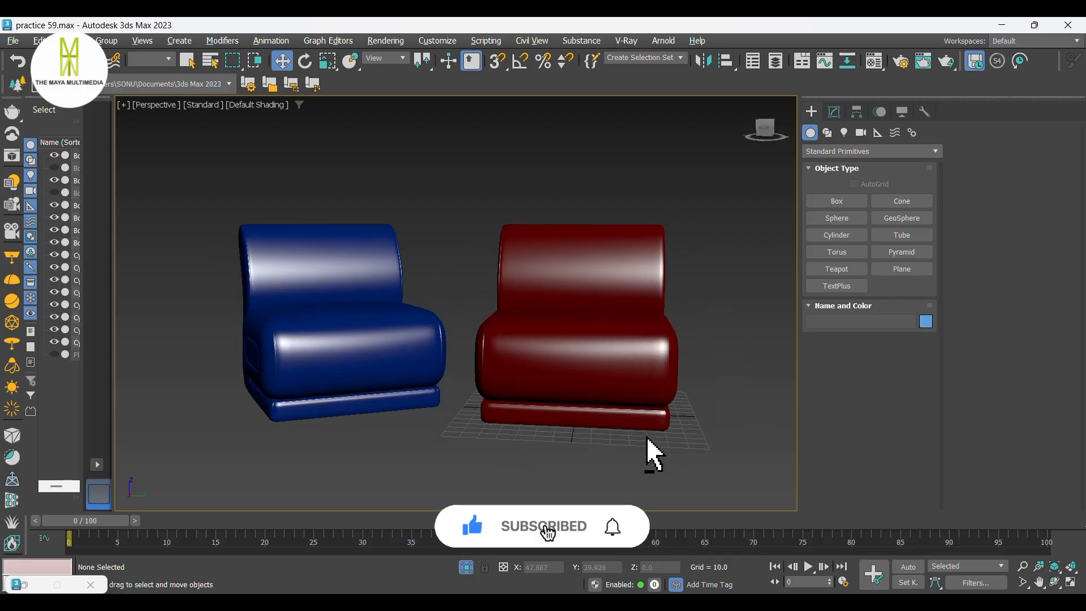
# Step: Exit isolation and delete the upright plane beside the red chair
pyautogui.click(473, 60)
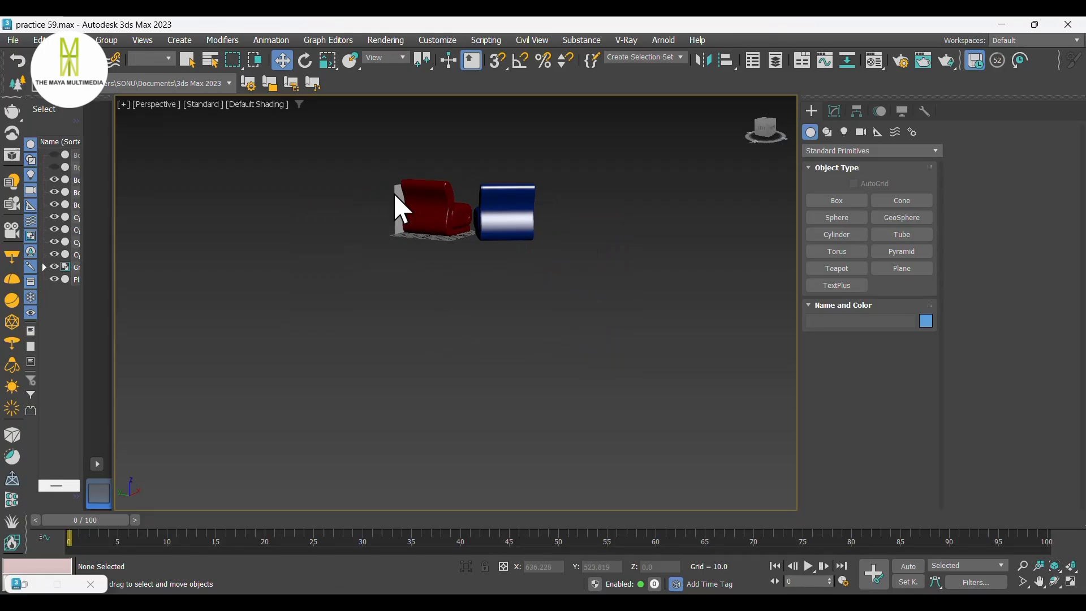
pyautogui.click(400, 204)
pyautogui.click(526, 241)
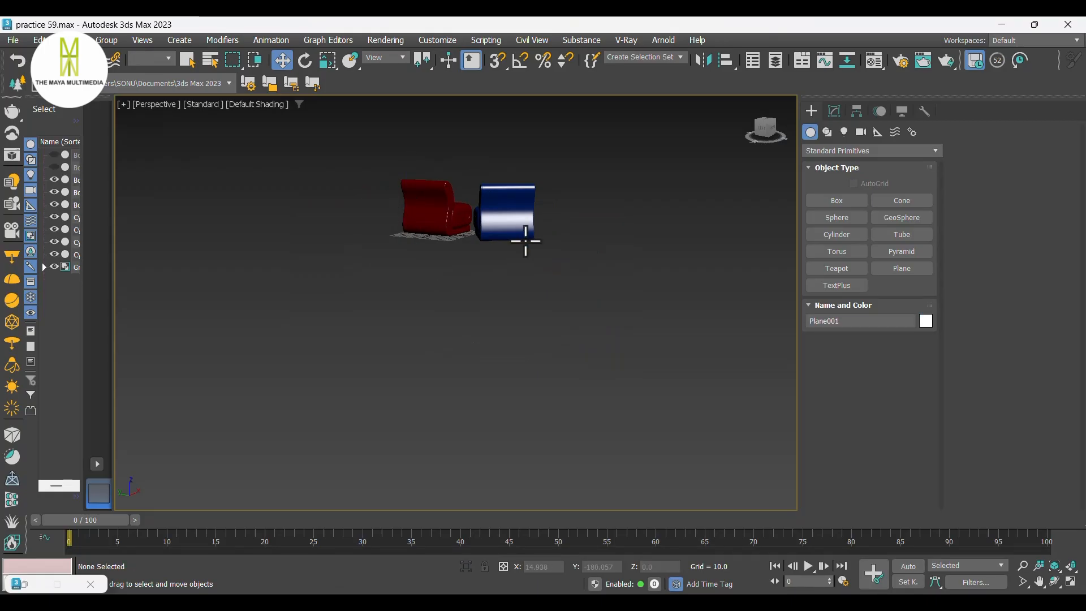
# Step: Isolate both chairs, and combine the seven parts of the blue chair into a group
pyautogui.moveTo(659, 317); pyautogui.dragTo(192, 107)
pyautogui.click(466, 566)
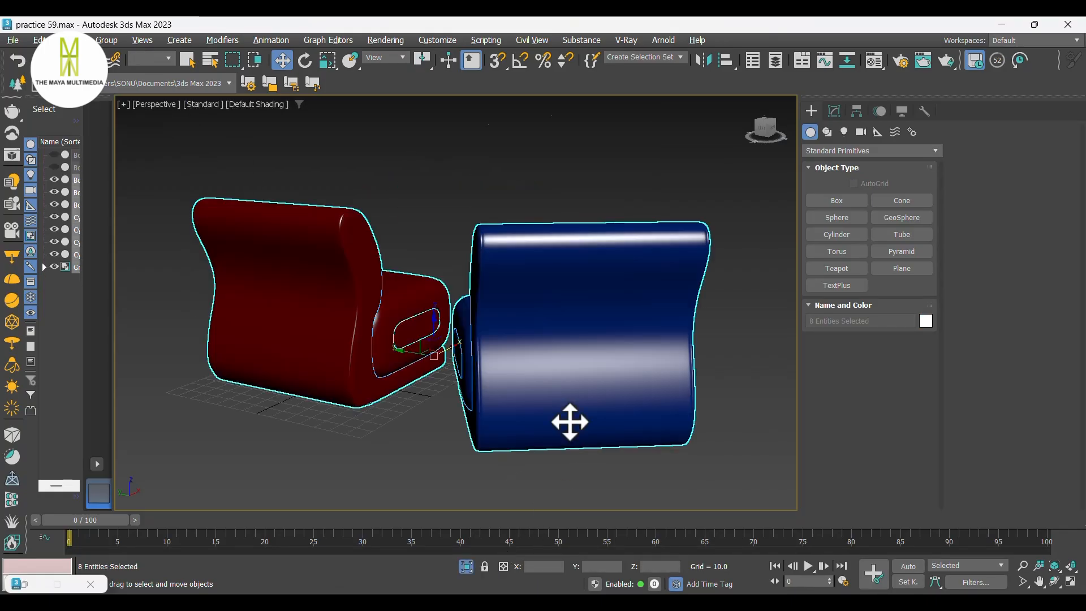
pyautogui.keyDown('alt'); pyautogui.moveTo(570, 422); pyautogui.dragTo(424, 422, button='middle'); pyautogui.keyUp('alt')
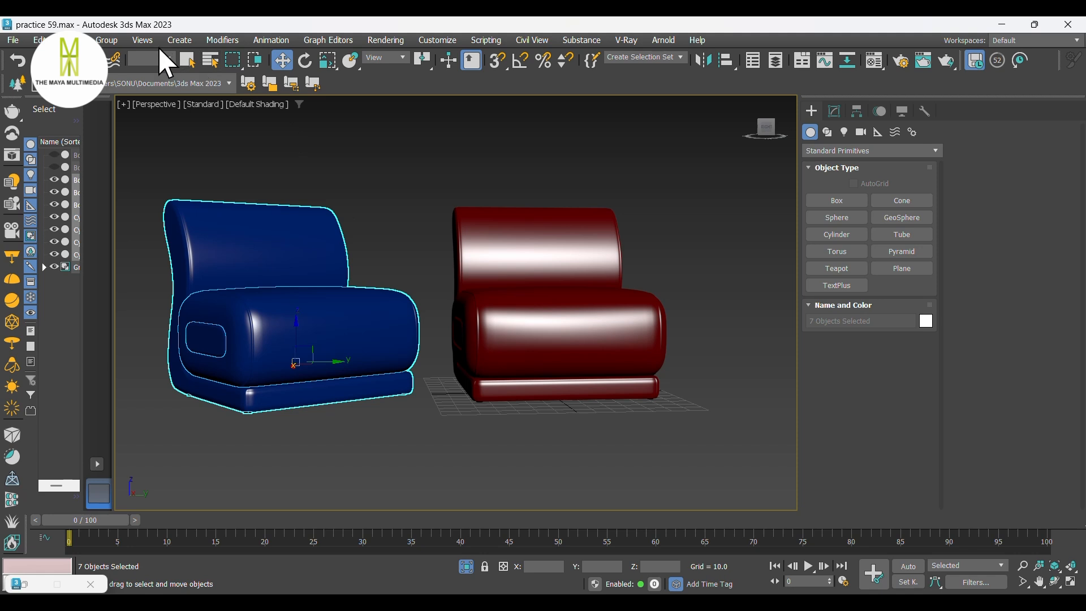
pyautogui.click(106, 40)
pyautogui.click(114, 59)
pyautogui.click(556, 336)
pyautogui.keyDown('alt'); pyautogui.moveTo(559, 353); pyautogui.dragTo(594, 279, button='middle'); pyautogui.keyUp('alt')
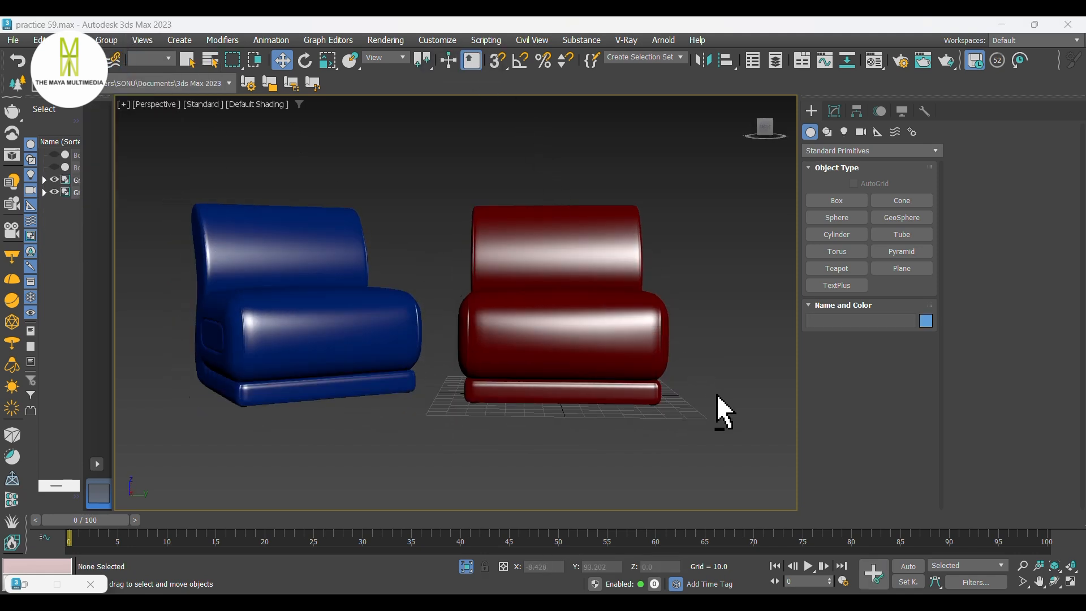
# Step: Create a VRayLight of type Dome on the ground beside the red chair
pyautogui.moveTo(724, 413)
pyautogui.keyDown('alt'); pyautogui.mouseDown(button='middle')
pyautogui.moveTo(686, 407)
pyautogui.moveTo(716, 413)
pyautogui.mouseUp(button='middle'); pyautogui.keyUp('alt')
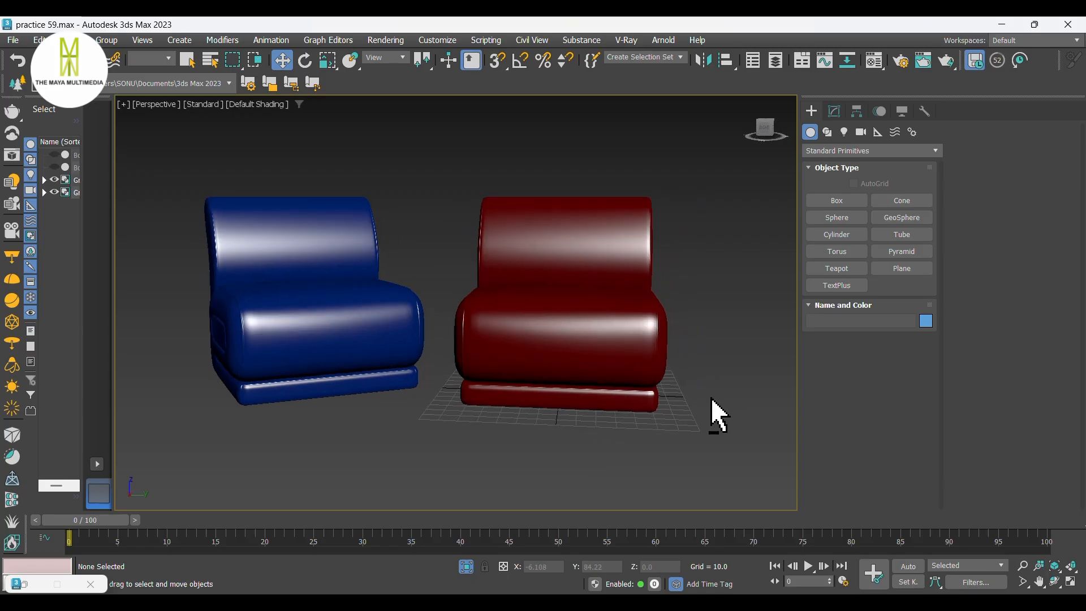
pyautogui.click(844, 132)
pyautogui.click(851, 150)
pyautogui.click(846, 195)
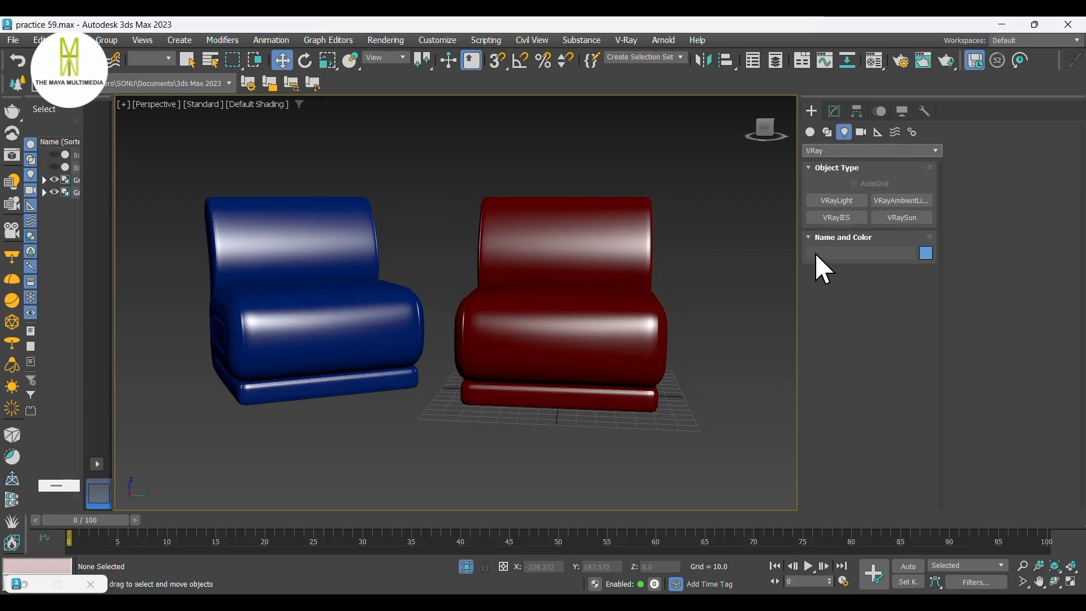
pyautogui.click(845, 203)
pyautogui.click(900, 290)
pyautogui.click(892, 310)
pyautogui.click(701, 394)
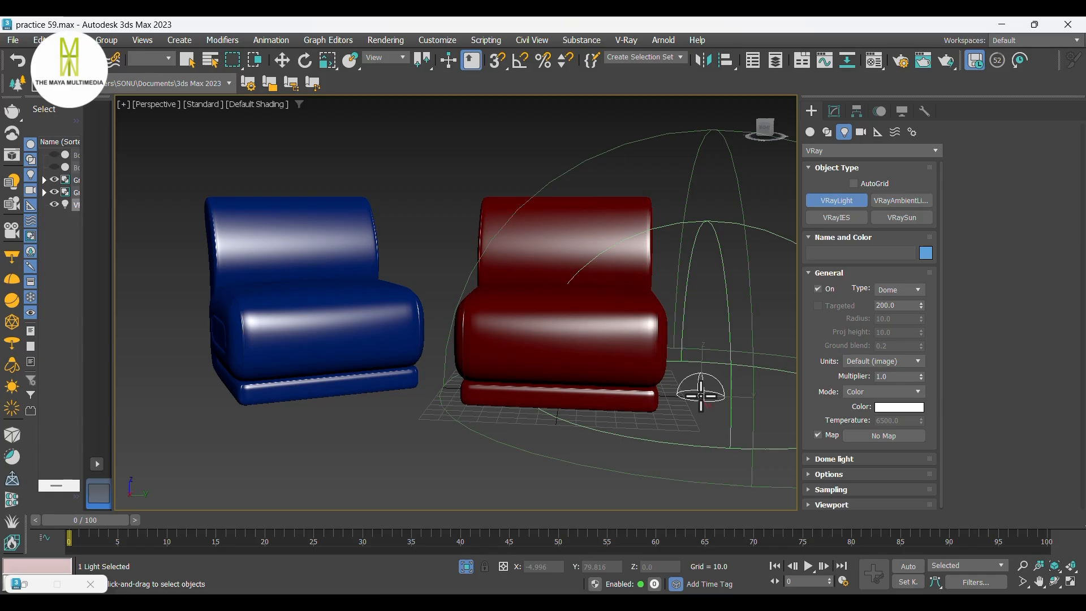
pyautogui.press('w')
# Step: Deselect the dome light, render both chairs with V-Ray and inspect the blue upholstery in the frame buffer
pyautogui.moveTo(703, 308)
pyautogui.mouseDown(button='middle')
pyautogui.moveTo(660, 295)
pyautogui.moveTo(691, 321)
pyautogui.mouseUp(button='middle')
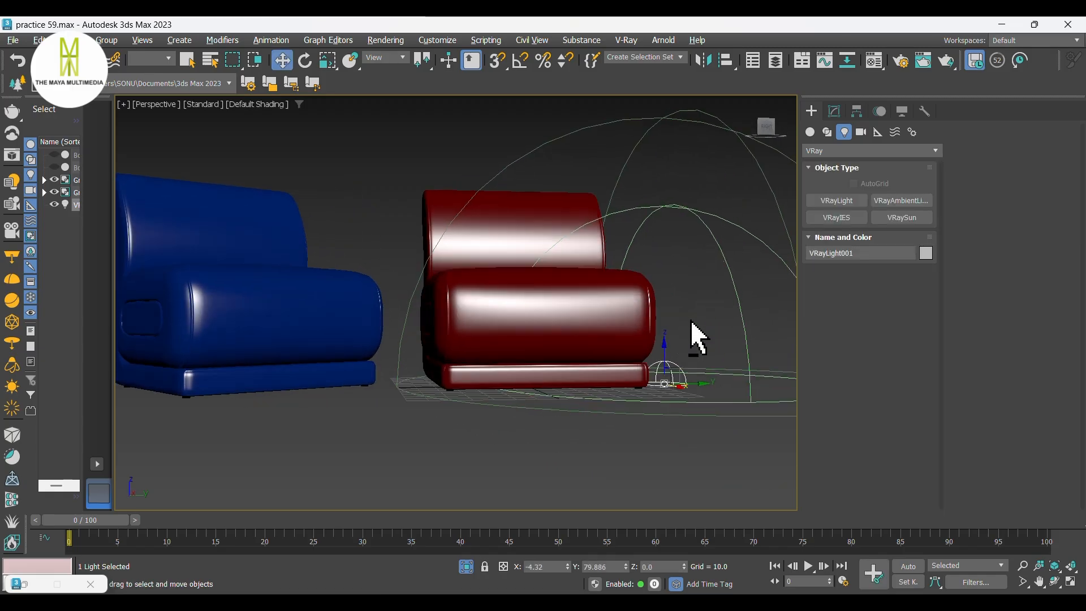
pyautogui.scroll(2, 368, 318)
pyautogui.scroll(-2, 412, 340)
pyautogui.moveTo(501, 340)
pyautogui.keyDown('alt'); pyautogui.mouseDown(button='middle')
pyautogui.moveTo(507, 354)
pyautogui.moveTo(517, 337)
pyautogui.mouseUp(button='middle'); pyautogui.keyUp('alt')
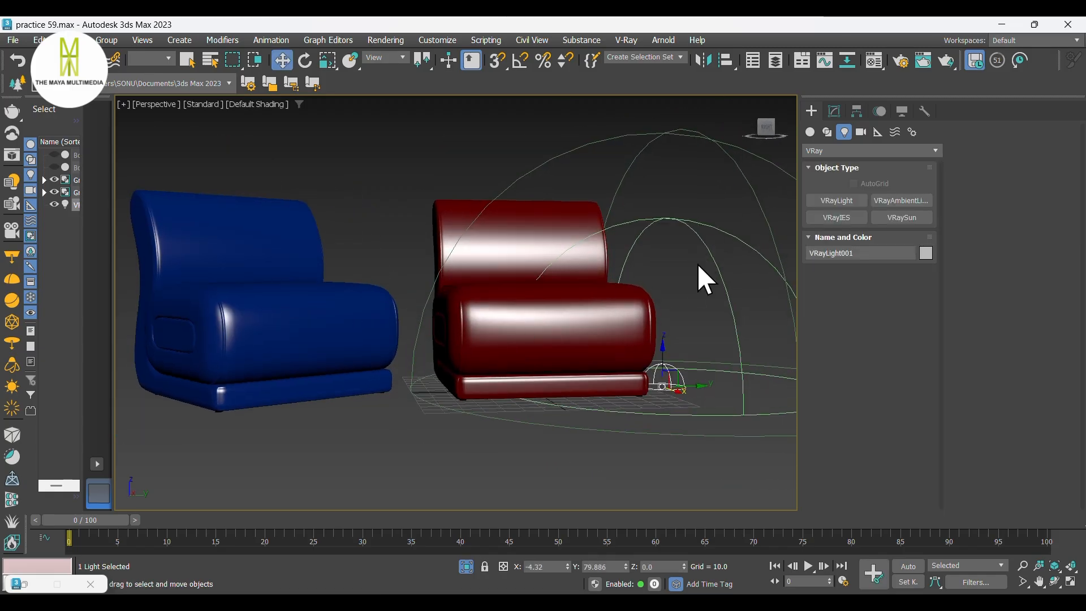
pyautogui.click(704, 280)
pyautogui.click(946, 60)
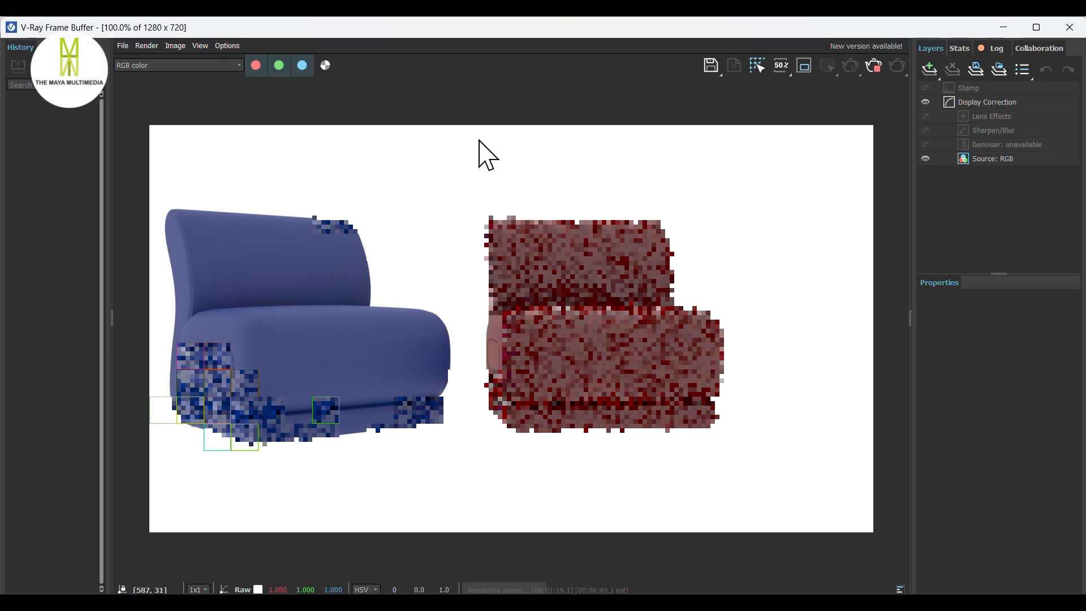
pyautogui.scroll(1, 245, 348)
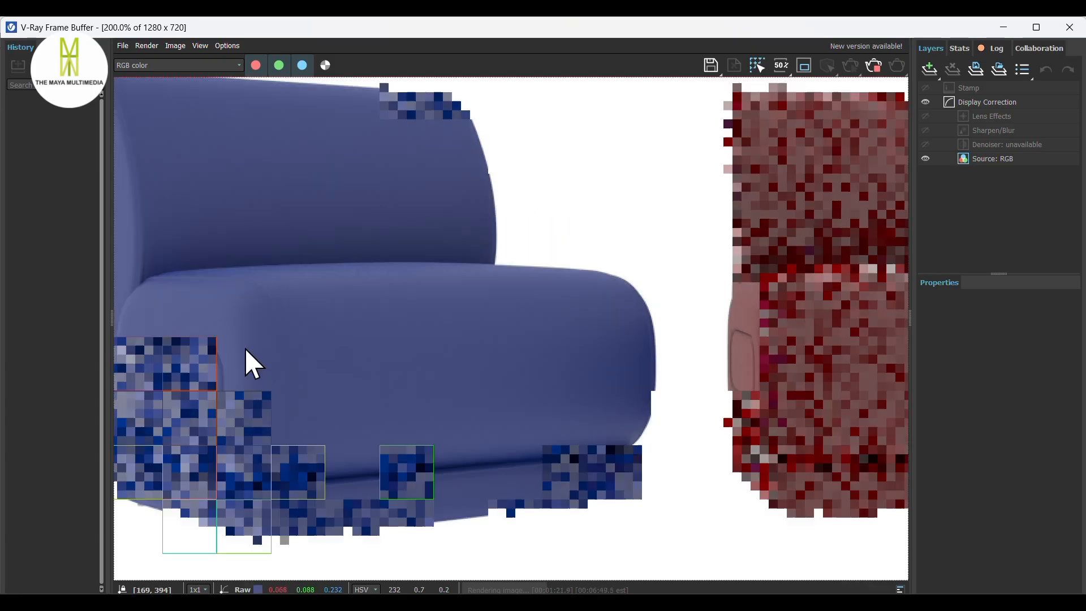
pyautogui.scroll(1, 302, 351)
pyautogui.scroll(-1, 303, 351)
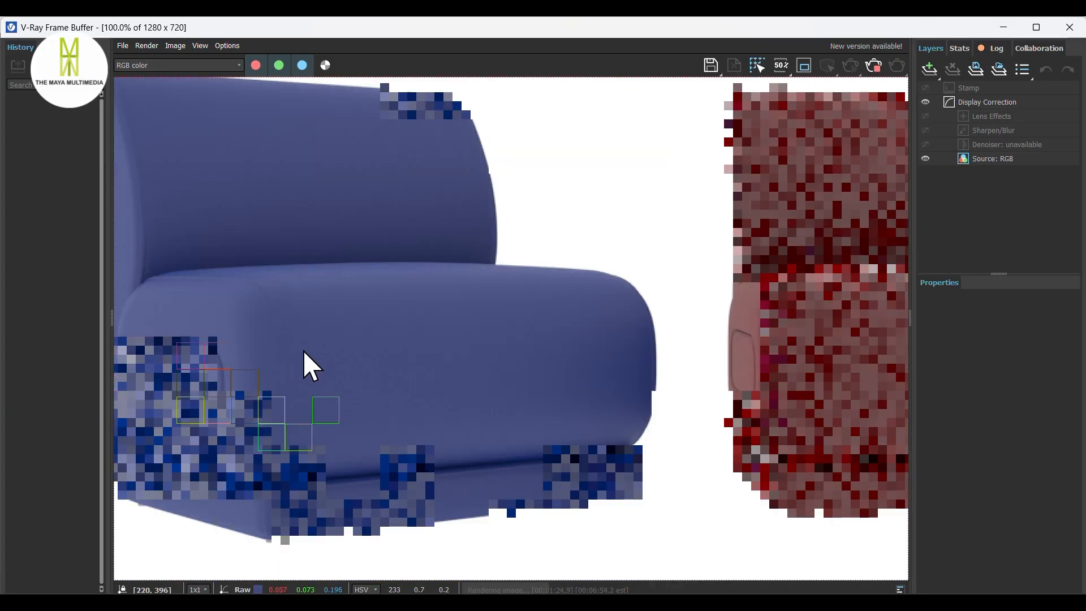
pyautogui.scroll(-1, 305, 350)
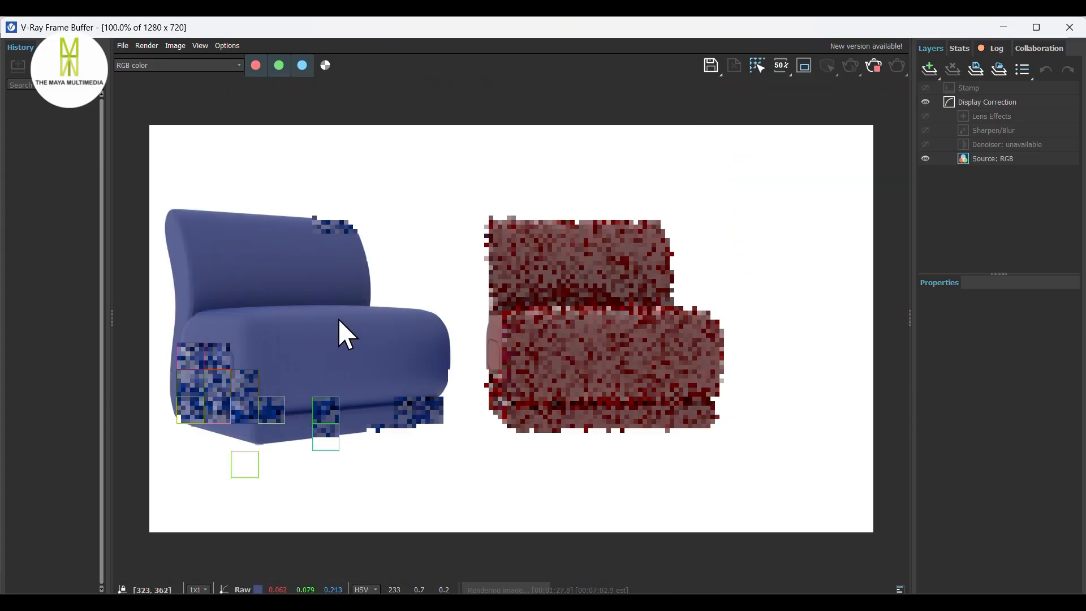